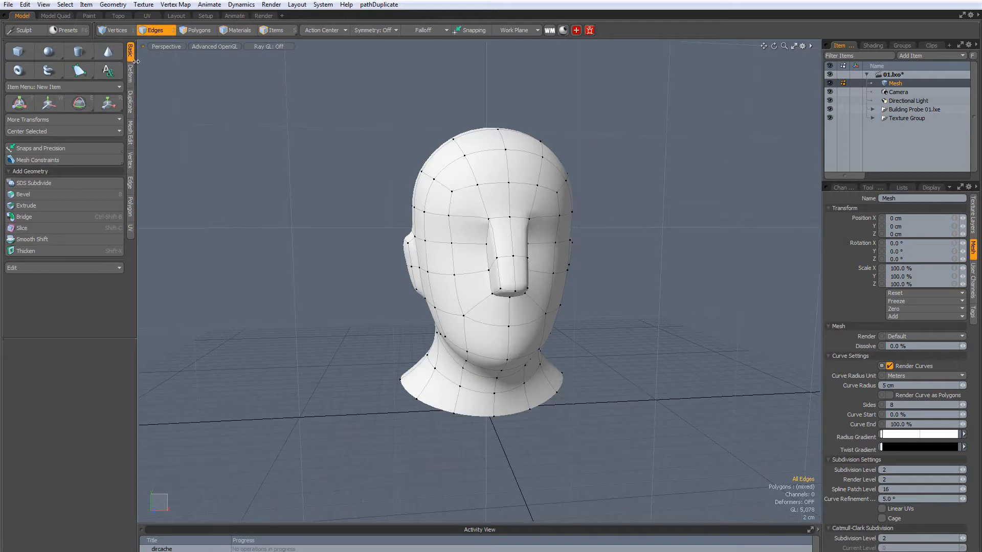
Narrow the toolbox column to give the 3D viewport more width, keeping the Basic tools displayed.
drag(136, 62, 113, 62)
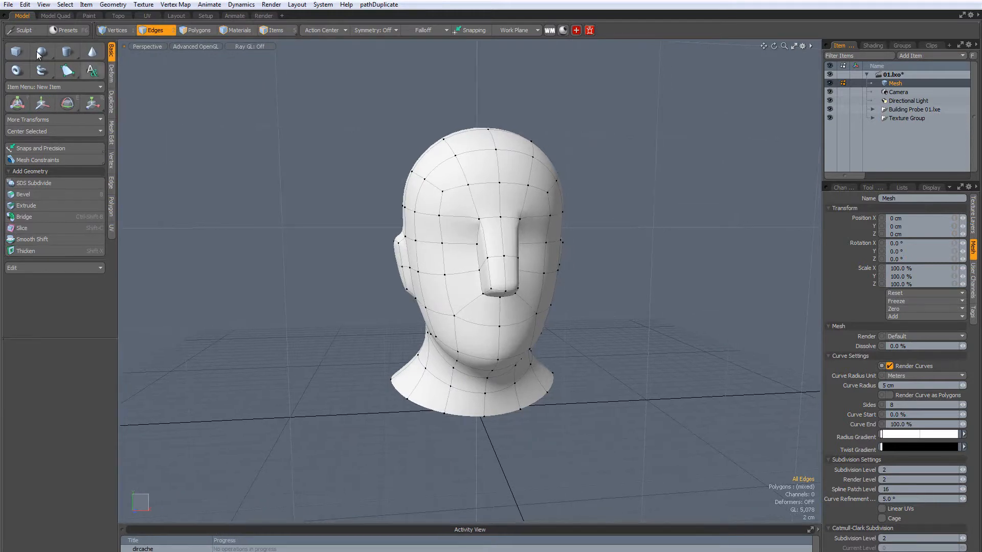
click(112, 75)
click(112, 51)
scroll(489, 229, up, 3)
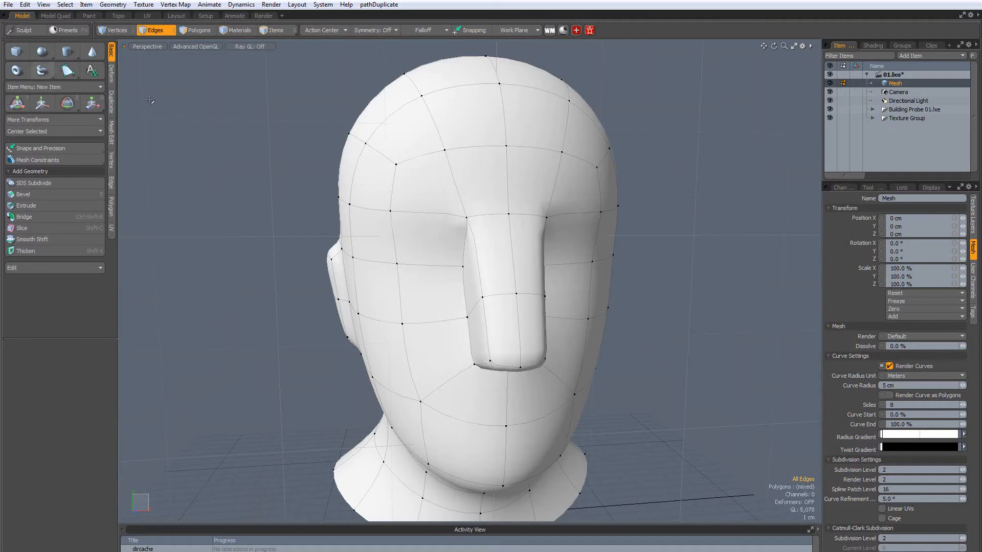
Draw a cube primitive about 15.3 x 7.9 x 15.5 cm standing on the ground beside the head.
scroll(150, 100, down, 4)
alt+drag(150, 100, 174, 117)
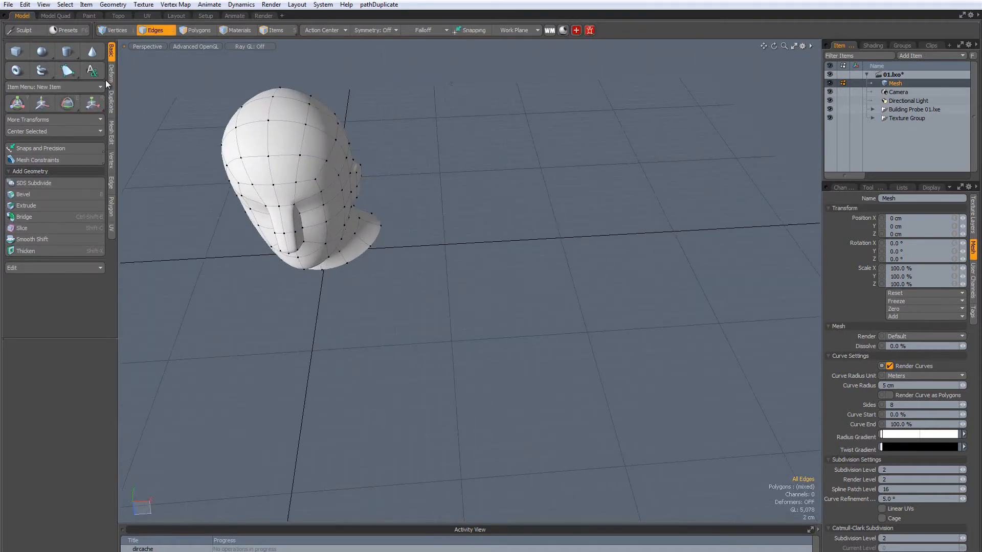
click(16, 52)
drag(429, 228, 529, 290)
drag(476, 257, 466, 325)
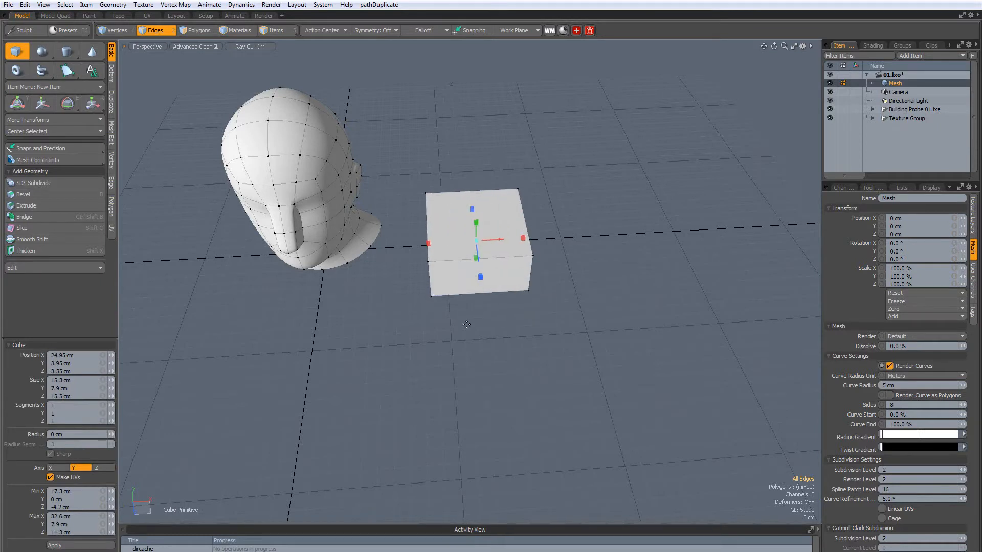
key(space)
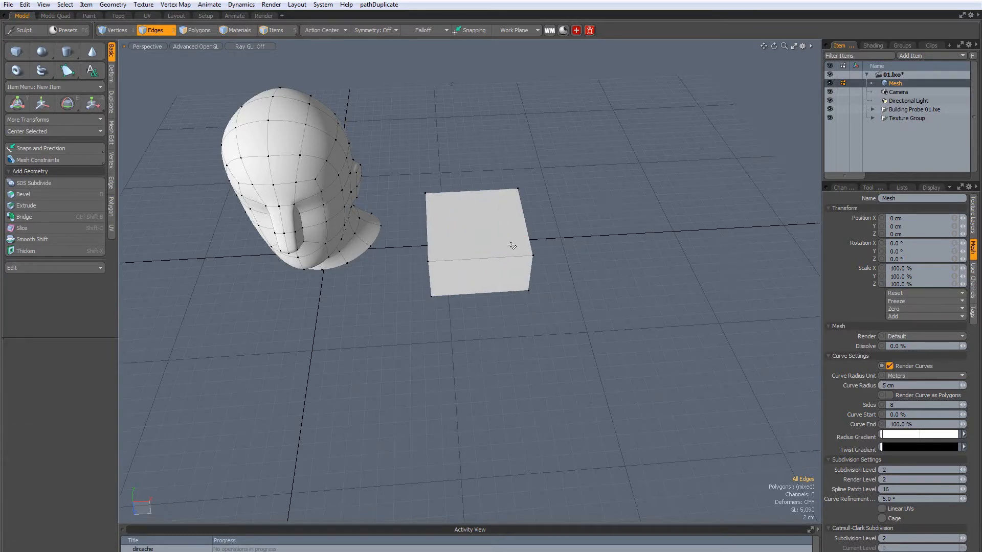
Draw a second box about 11.6 cm high and 7 cm deep beyond the first, and set its X size to 30 cm.
click(18, 52)
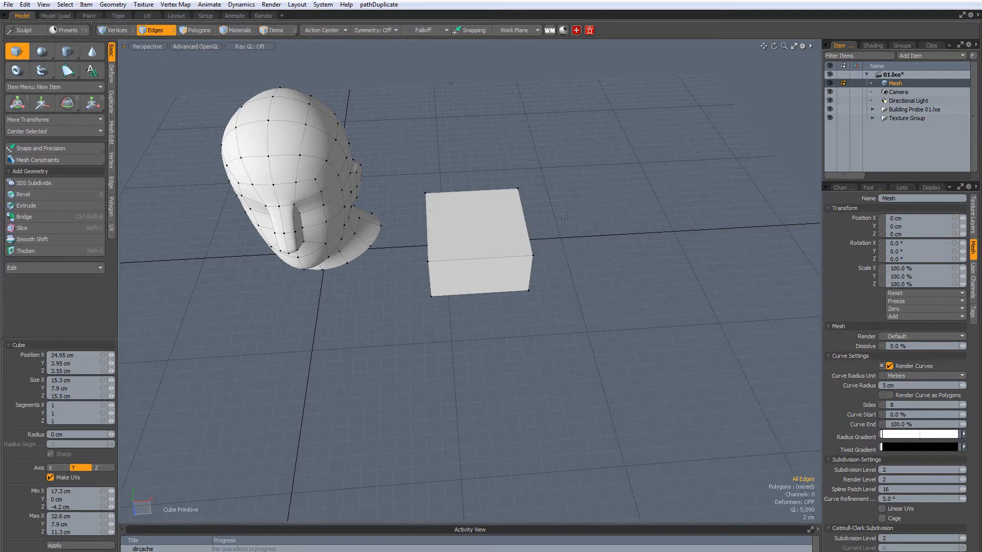
mouse_move(583, 247)
alt+mouse_down()
mouse_move(511, 246)
mouse_move(608, 202)
mouse_move(666, 270)
mouse_move(698, 330)
mouse_move(582, 278)
mouse_move(554, 311)
mouse_move(644, 329)
mouse_move(579, 303)
alt+mouse_up()
drag(499, 272, 442, 249)
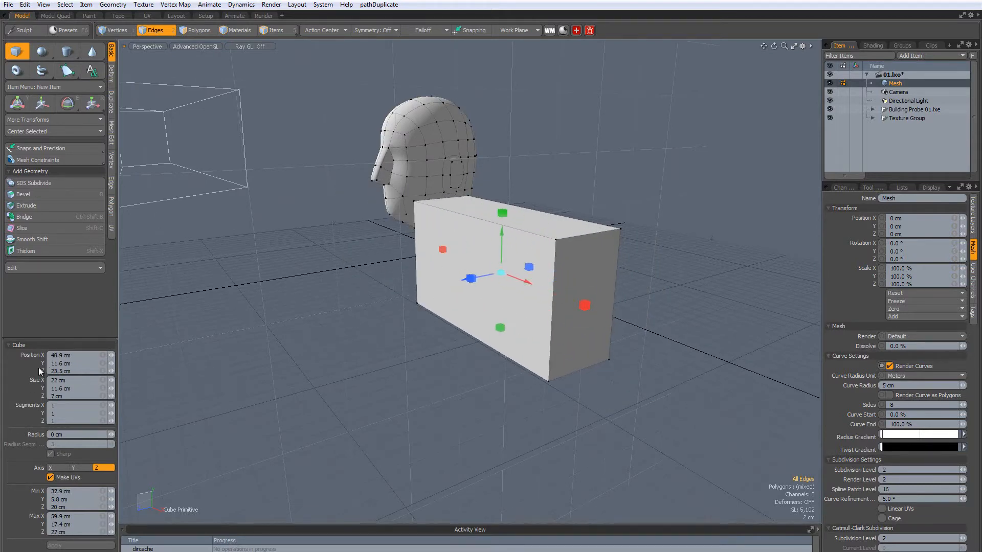
text(30)
key(Return)
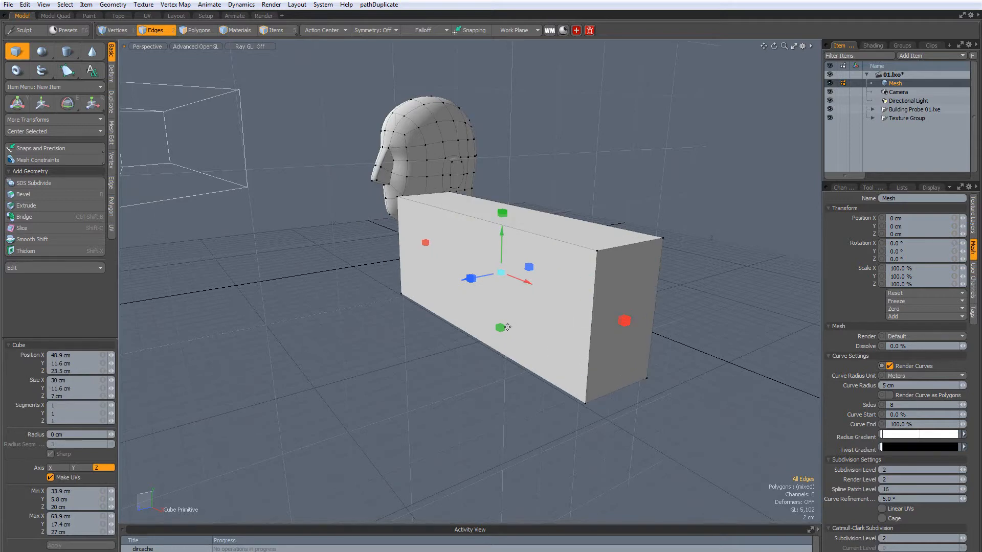
key(space)
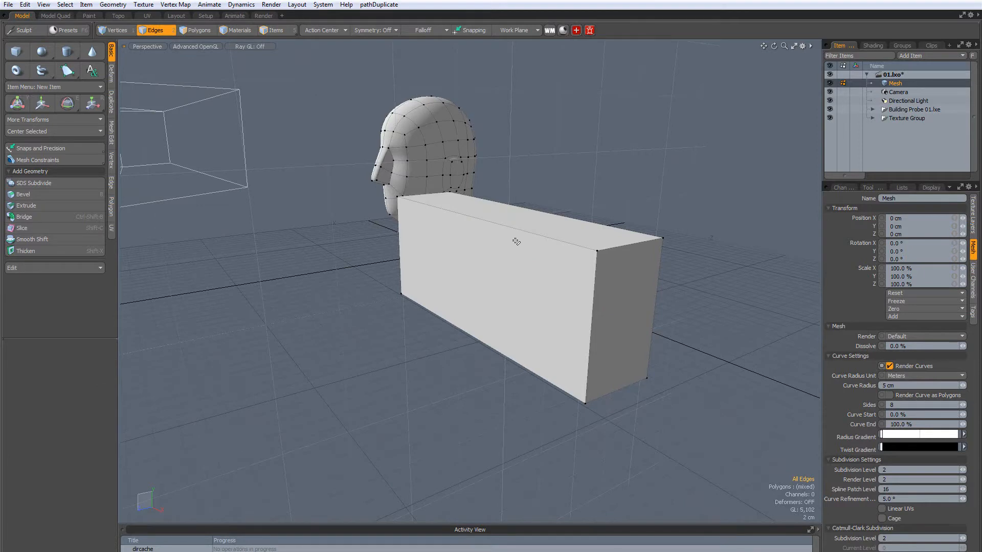
Create a uniform sphere about 13.3 cm in radius on the side of the head opposite the boxes.
alt+drag(516, 242, 423, 357)
click(42, 53)
mouse_move(204, 317)
alt+mouse_down()
mouse_move(262, 272)
mouse_move(247, 276)
alt+mouse_up()
key(alt)
alt+shift+drag(396, 306, 360, 306)
key(space)
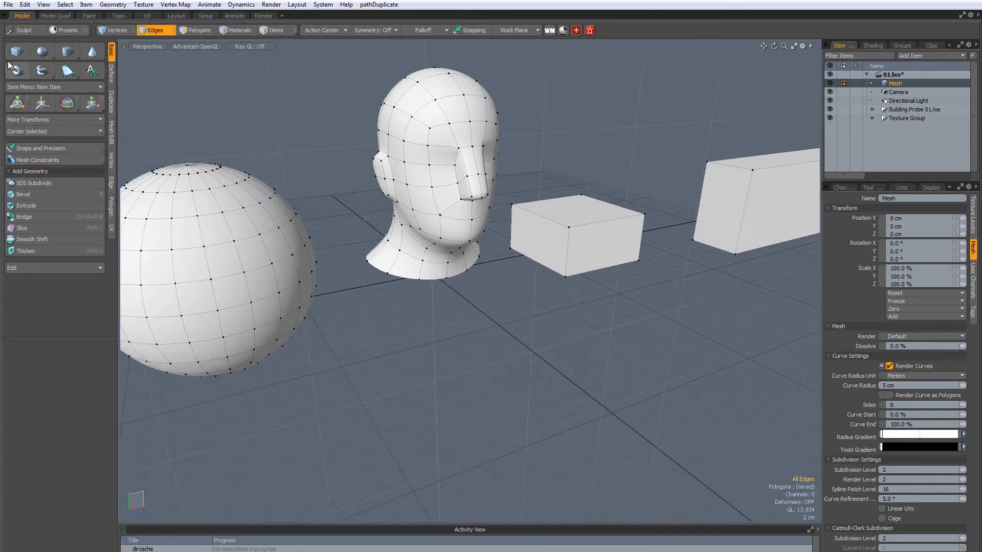
Create a uniform cube about 14.2 cm on each side below the head.
click(15, 53)
alt+shift+drag(423, 321, 323, 262)
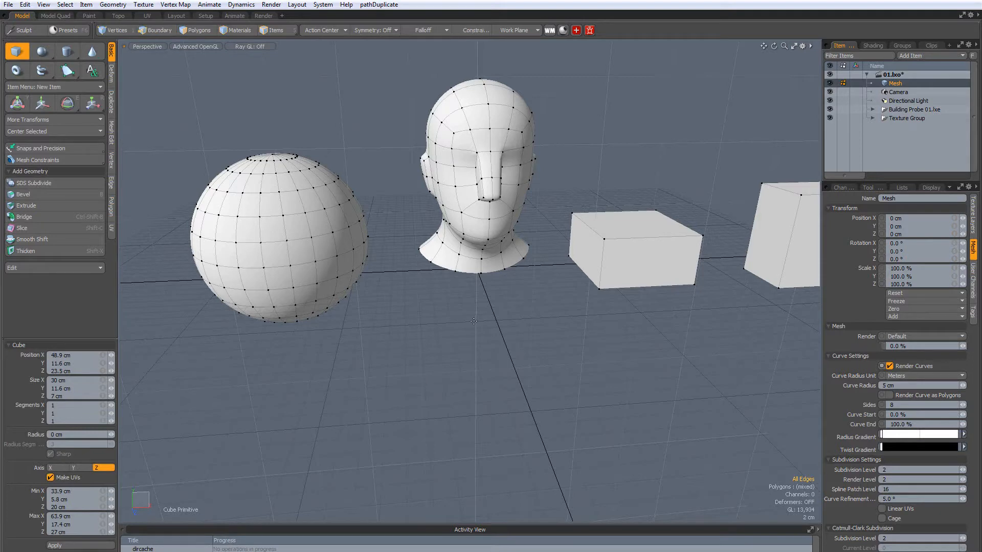
ctrl+drag(467, 323, 381, 323)
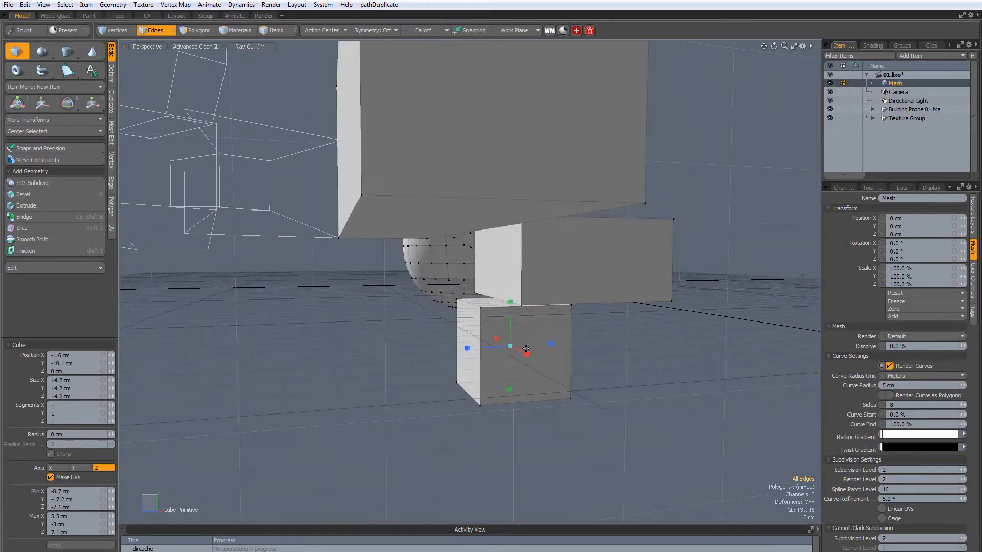
scroll(491, 358, up, 4)
alt+drag(409, 386, 430, 349)
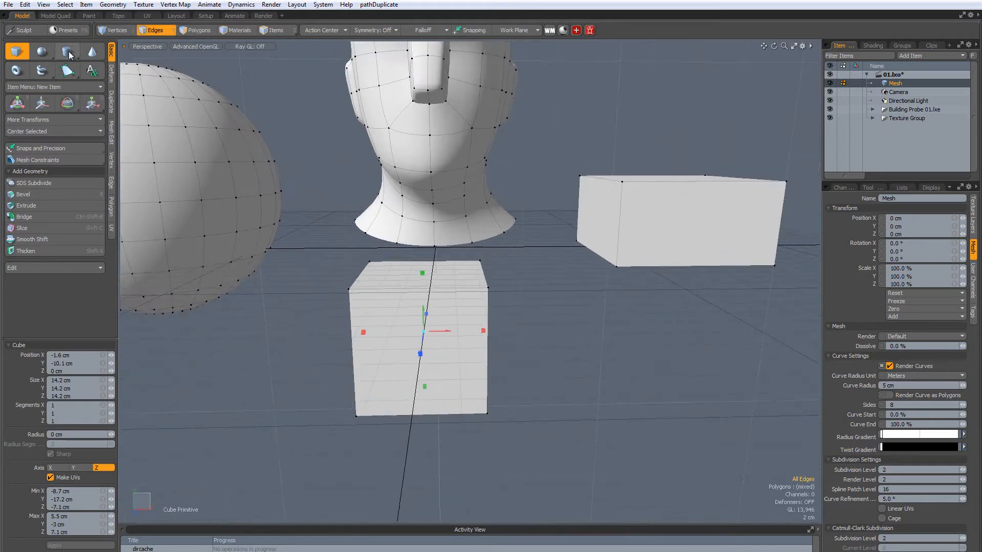
Draw a Z-axis cylinder with radii of about 6.85, 8.65 and 7.125 cm near the small cube.
click(68, 52)
alt+drag(562, 317, 312, 239)
scroll(504, 268, down, 5)
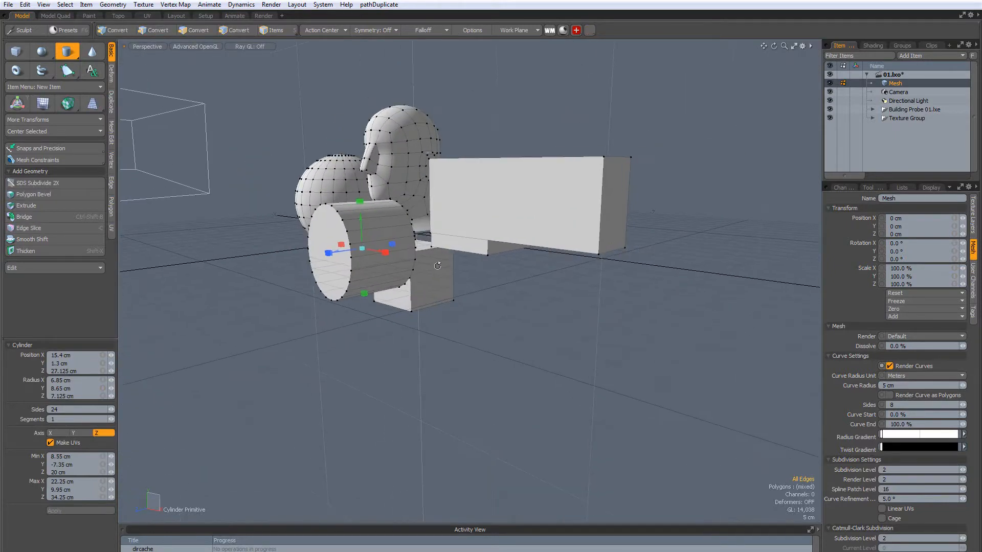
key(space)
alt+drag(353, 286, 475, 341)
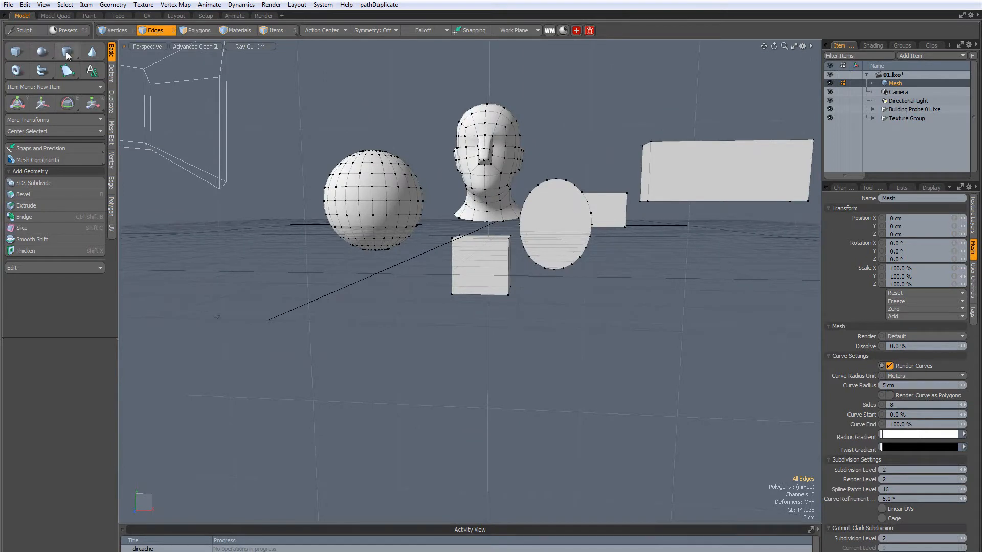
Create a uniform Z-axis cylinder about 9.1 cm in radius below the sphere.
click(67, 51)
ctrl+drag(391, 293, 425, 309)
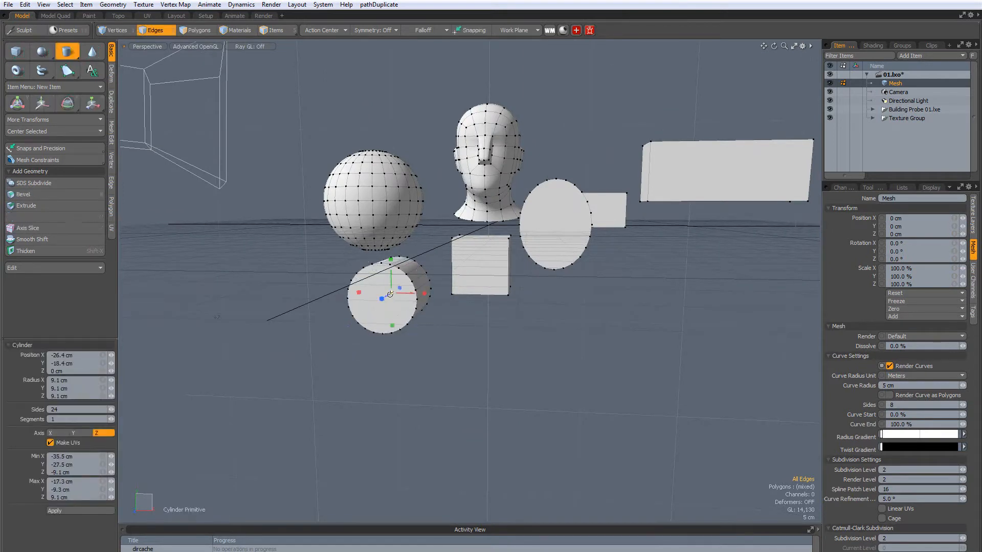
alt+drag(353, 327, 407, 351)
scroll(373, 320, up, 4)
scroll(373, 321, up, 4)
alt+shift+drag(353, 317, 435, 307)
alt+drag(307, 313, 373, 301)
scroll(388, 286, down, 5)
scroll(357, 328, down, 3)
key(space)
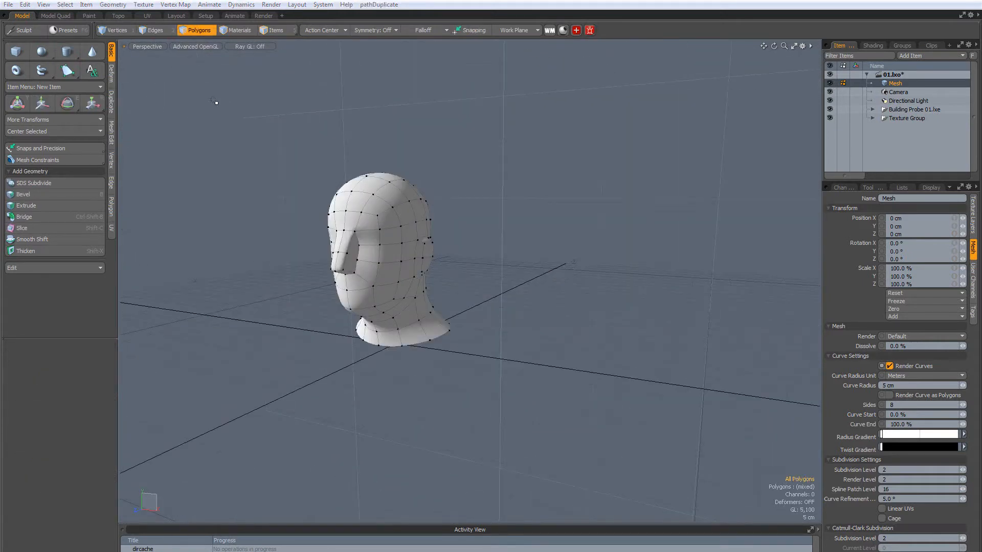
Draw a Z-axis cone about 22.7 x 18 x 22.9 cm below and beside the head.
click(95, 52)
alt+drag(463, 241, 504, 302)
drag(567, 343, 648, 418)
alt+drag(528, 327, 480, 258)
drag(615, 403, 421, 409)
mouse_move(504, 328)
alt+mouse_down()
mouse_move(578, 383)
mouse_move(553, 353)
mouse_move(602, 370)
mouse_move(509, 318)
alt+mouse_up()
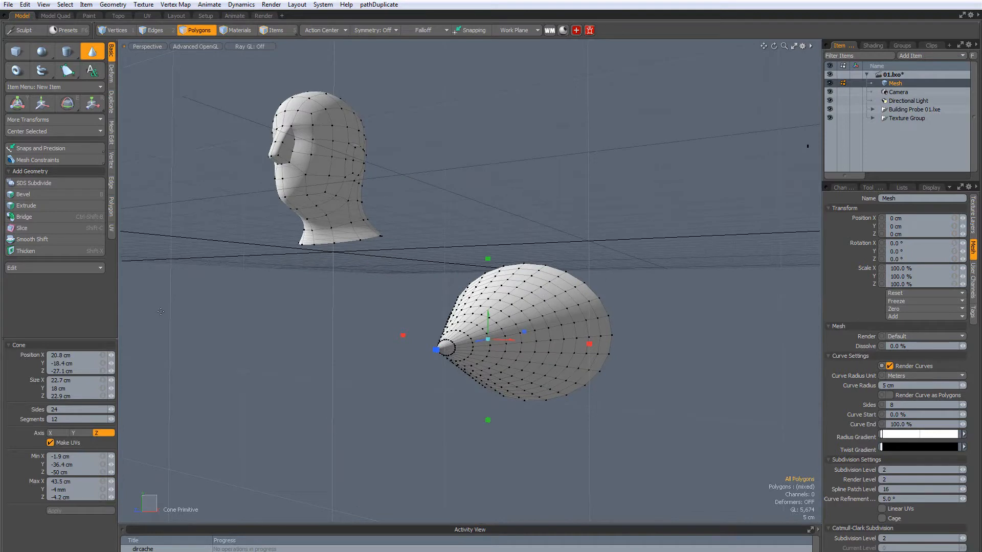
key(q)
Create a uniform sphere about 21 cm in radius beside the cone, with 12 sides and 5 segments.
click(43, 52)
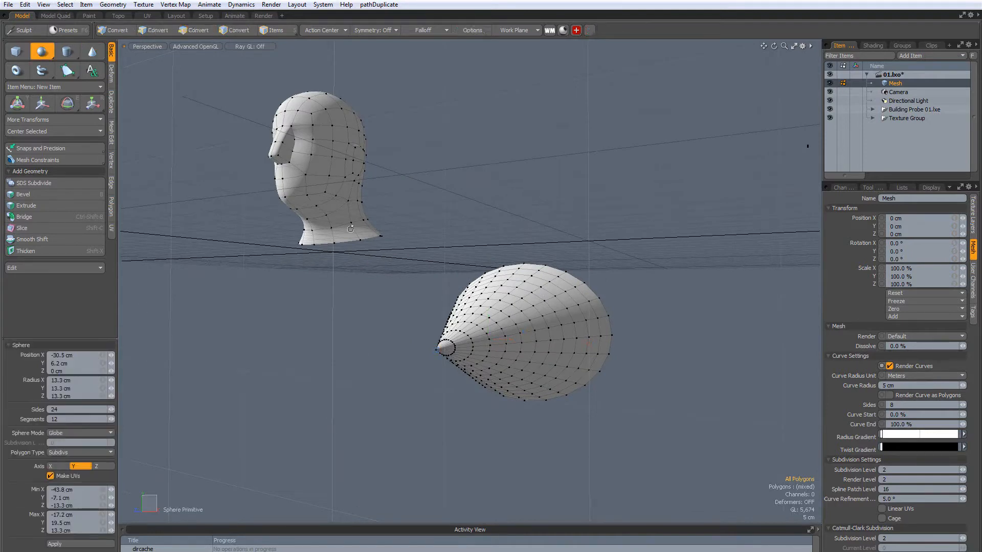
alt+drag(381, 240, 475, 290)
ctrl+drag(562, 300, 486, 367)
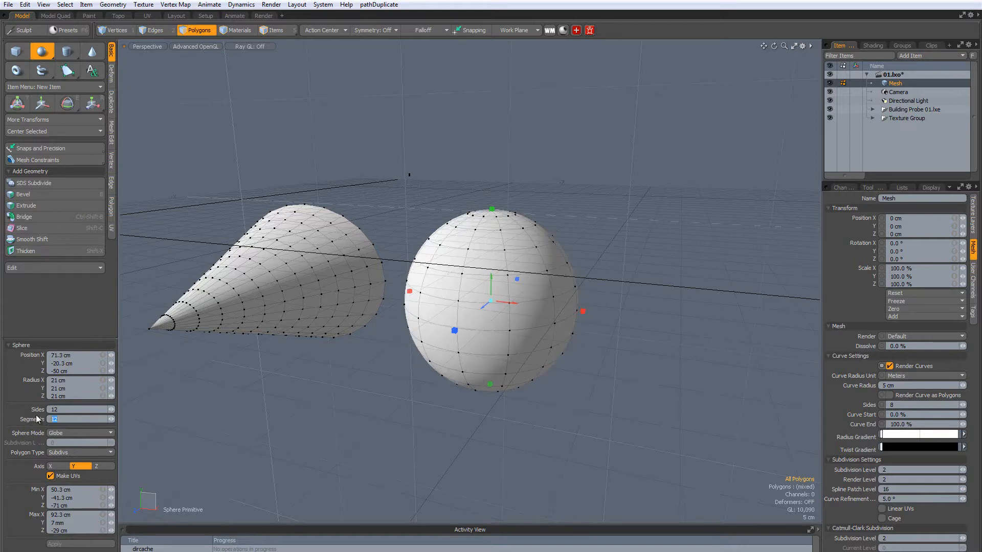
text(5)
key(Return)
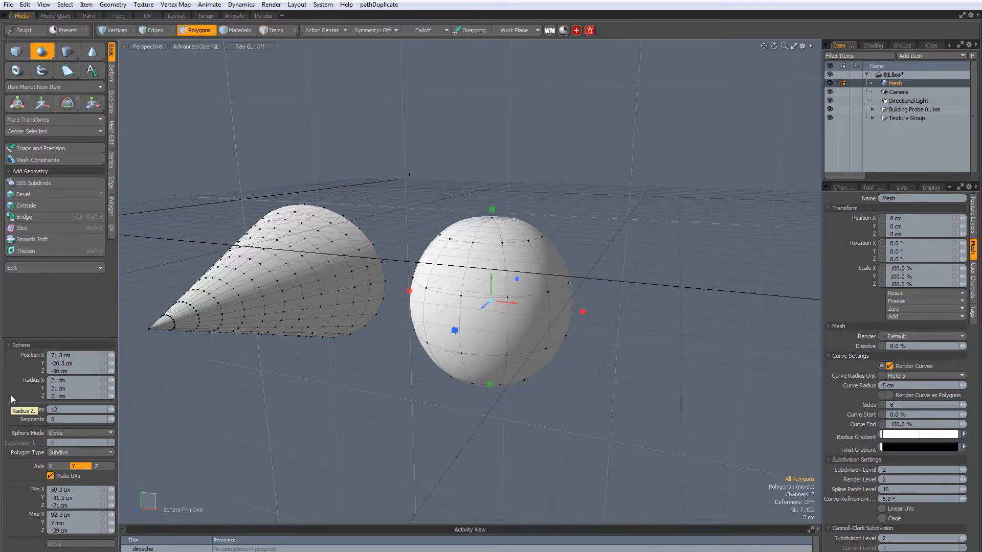
scroll(456, 267, up, 3)
scroll(455, 267, down, 5)
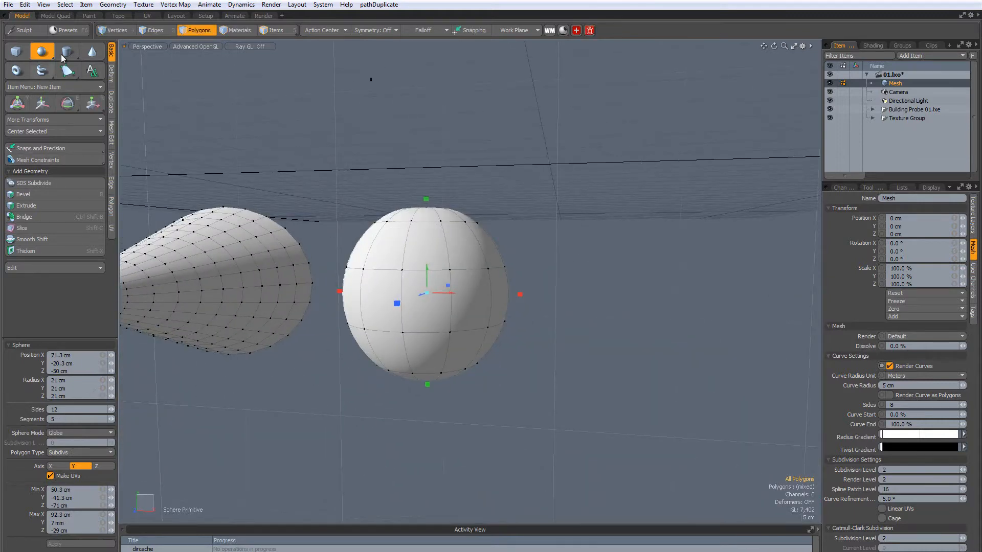
Draw a box about 27.2 x 28.1 x 26.3 cm beside the sphere and divide it into 3 segments along X.
click(18, 58)
alt+drag(516, 376, 377, 351)
drag(424, 245, 547, 368)
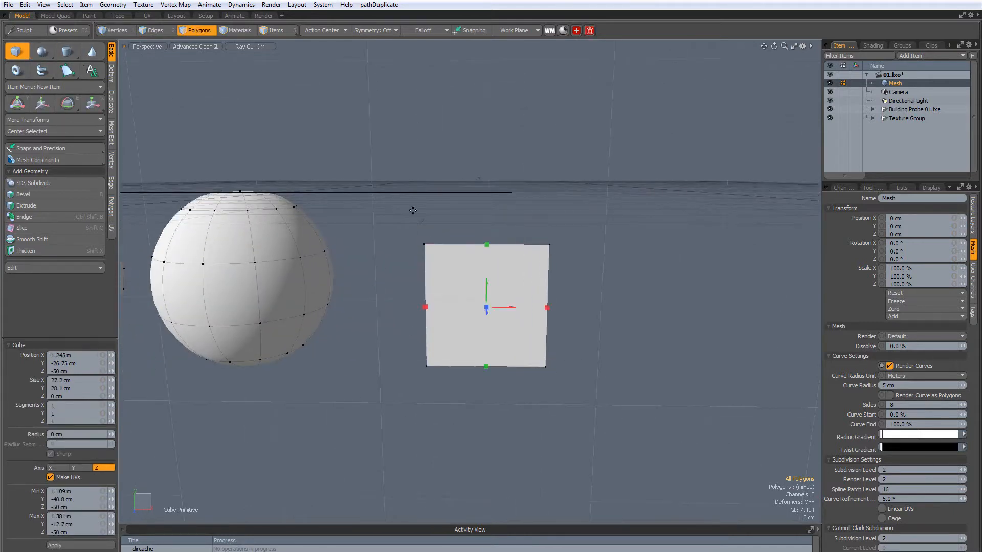
drag(487, 308, 487, 346)
alt+drag(487, 346, 369, 334)
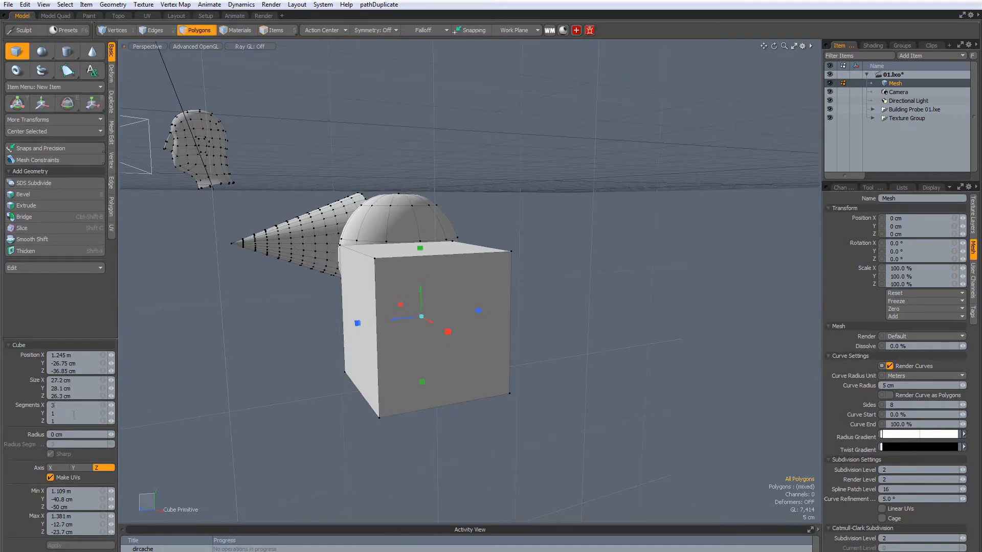
alt+drag(250, 372, 390, 384)
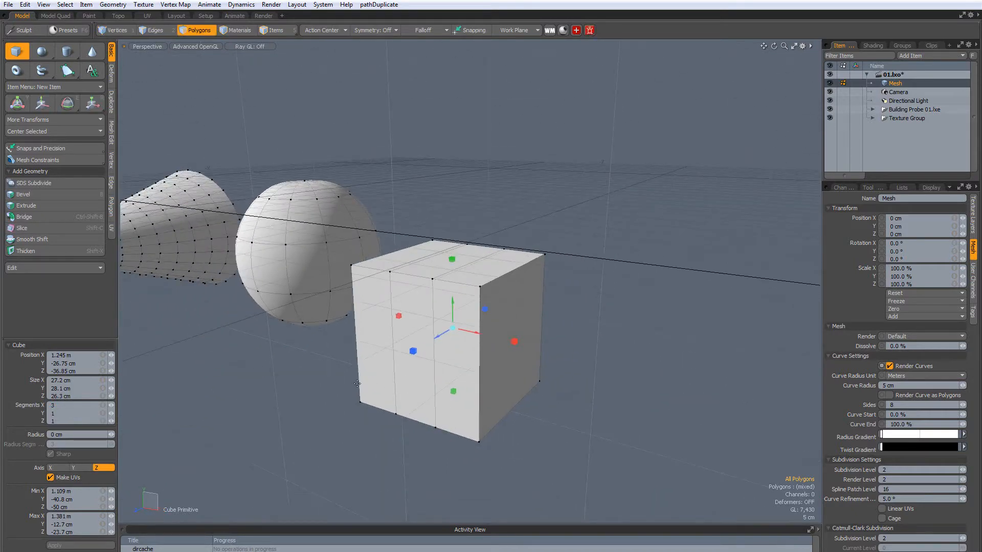
alt+drag(292, 292, 306, 336)
key(space)
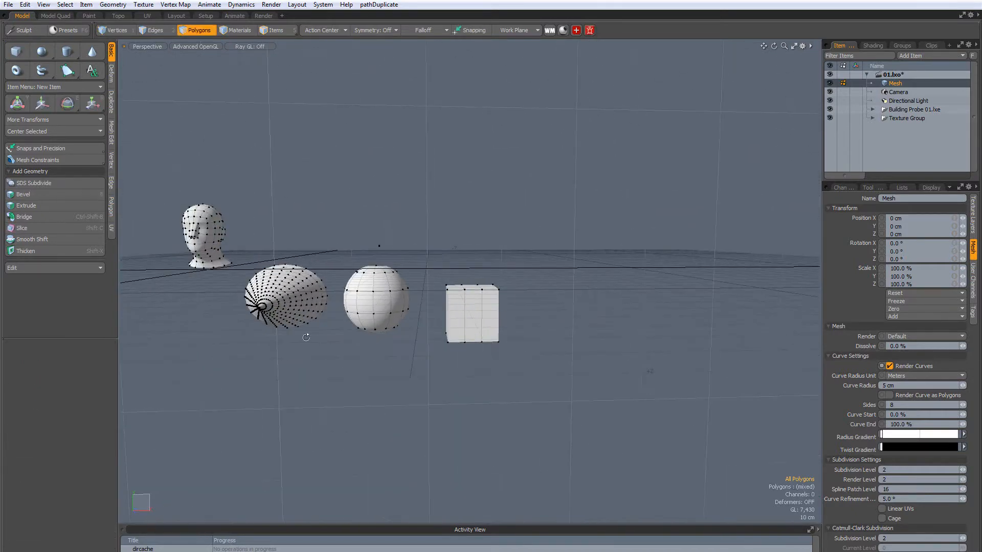
Draw a Z-axis torus with a ring radius of about 25 cm near the head and stretch its height to about 96 cm.
alt+drag(243, 353, 428, 356)
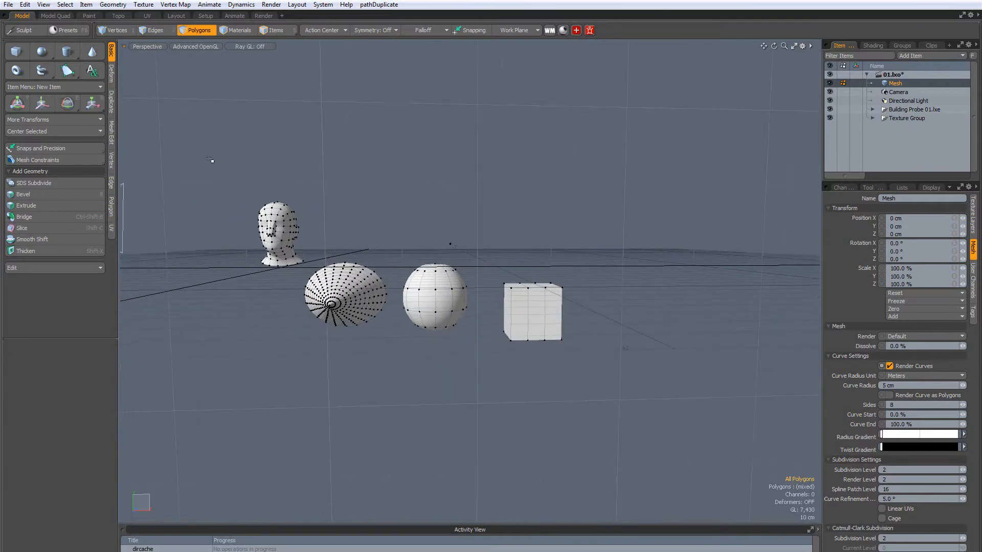
click(18, 74)
alt+drag(242, 312, 340, 327)
drag(262, 283, 331, 348)
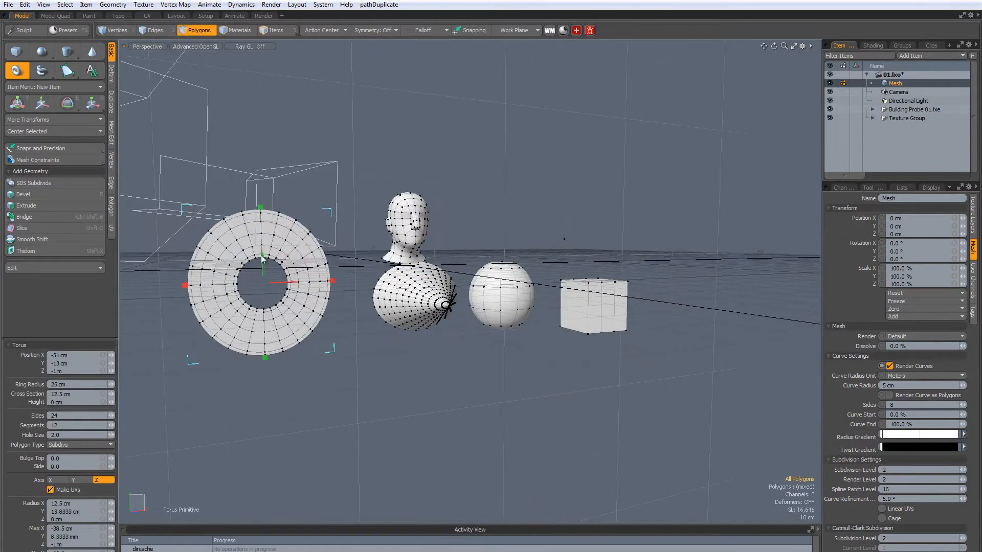
alt+drag(260, 259, 207, 293)
drag(314, 245, 276, 225)
alt+drag(125, 420, 196, 415)
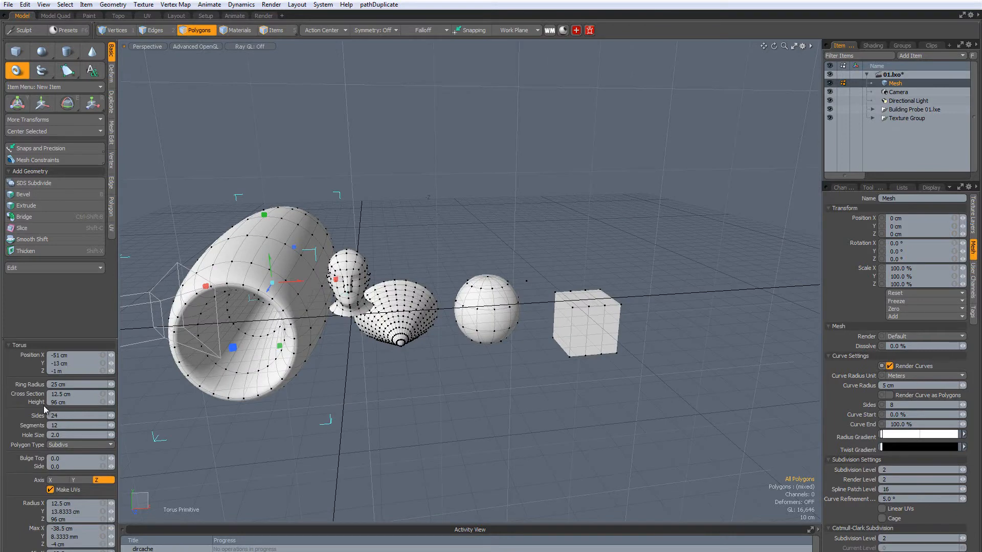
Try to draw a tube primitive through several points in the open space below the other primitives.
click(45, 72)
alt+drag(274, 326, 286, 321)
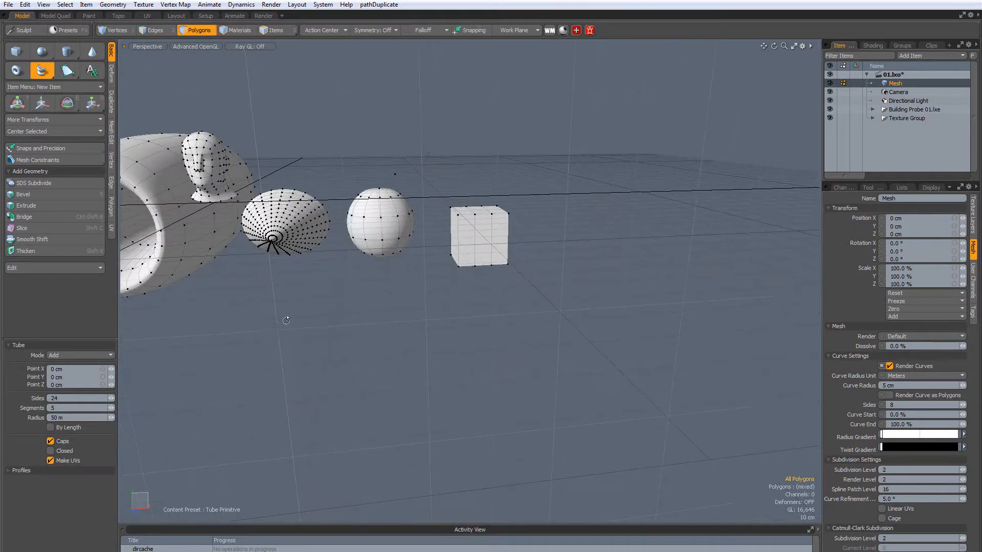
click(469, 307)
drag(734, 116, 680, 311)
scroll(680, 312, down, 4)
alt+drag(353, 253, 276, 259)
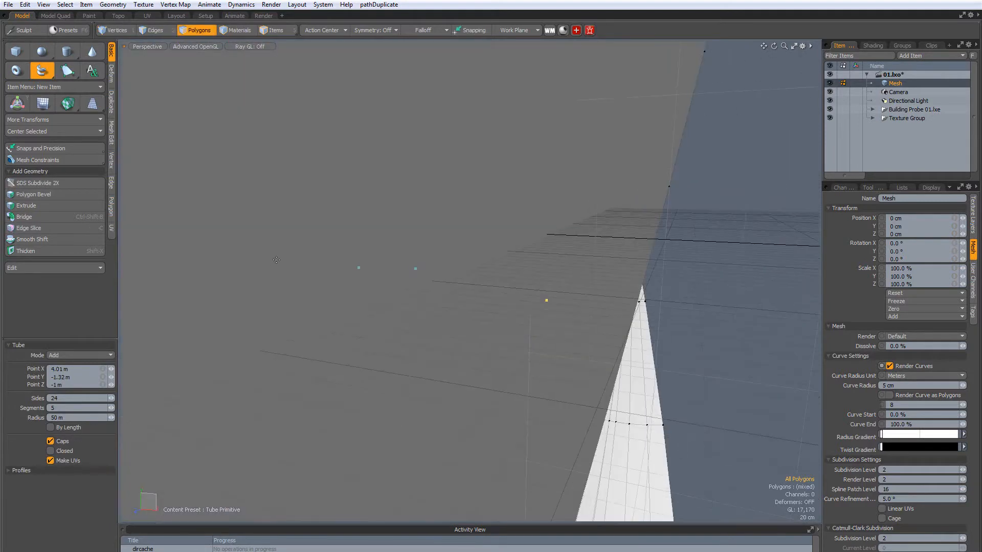
scroll(514, 258, down, 10)
scroll(514, 258, up, 8)
Undo the last placed tube points to remove the oversized tube.
key(ctrl+z)
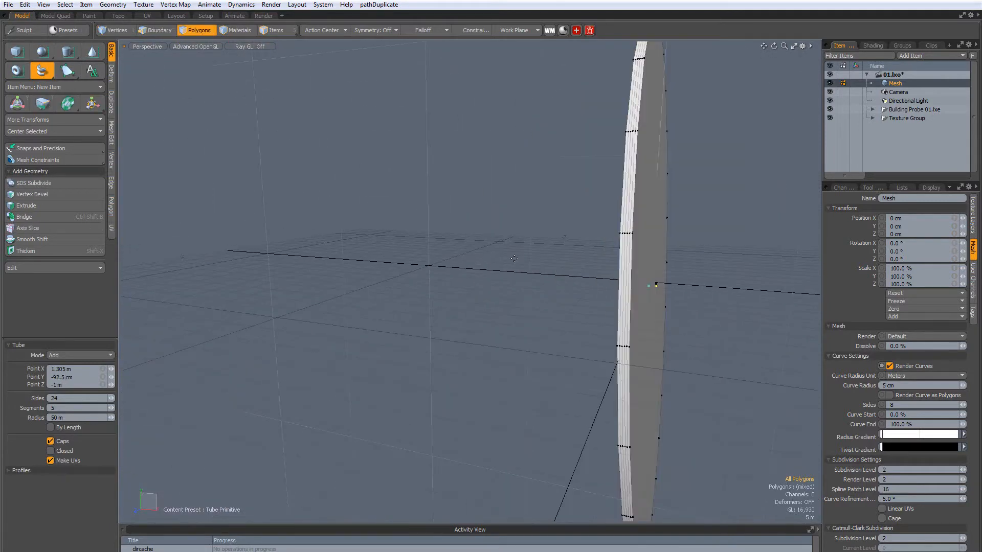
alt+drag(514, 258, 629, 296)
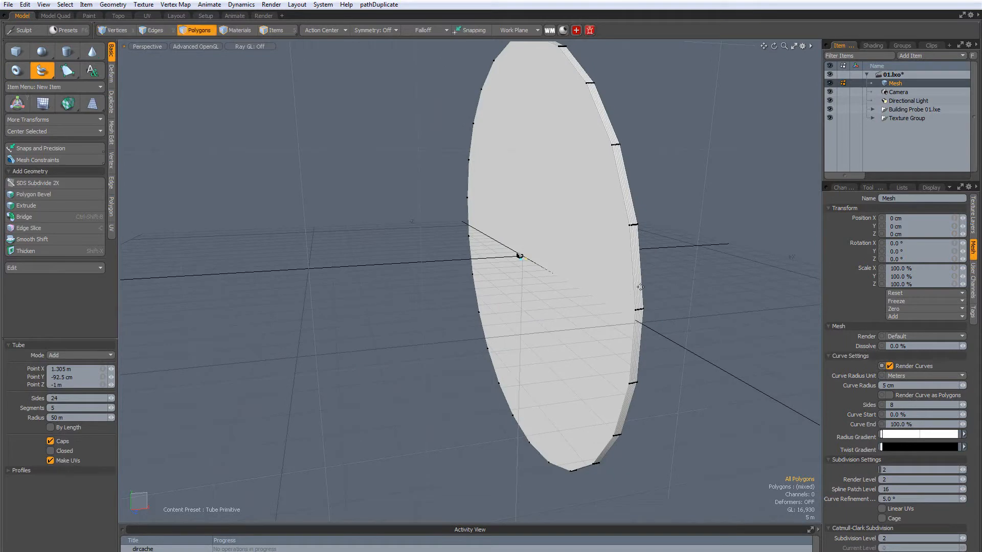
key(ctrl+z)
scroll(652, 259, up, 4)
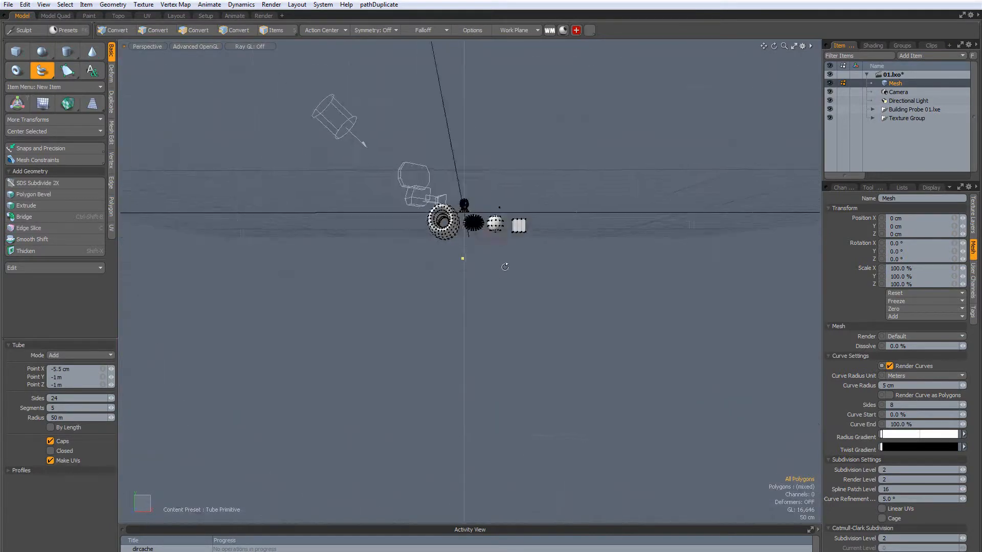
alt+drag(470, 281, 435, 256)
scroll(470, 282, up, 3)
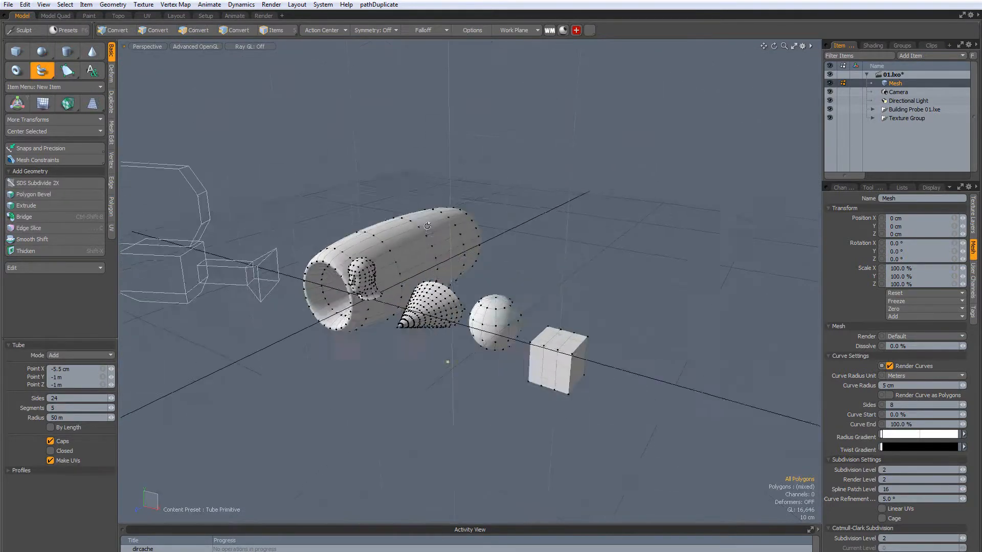
Try to generate a pipe along an edge loop of the large torus with the quickPipe script and undo it.
scroll(409, 245, up, 4)
click(156, 30)
scroll(396, 251, up, 4)
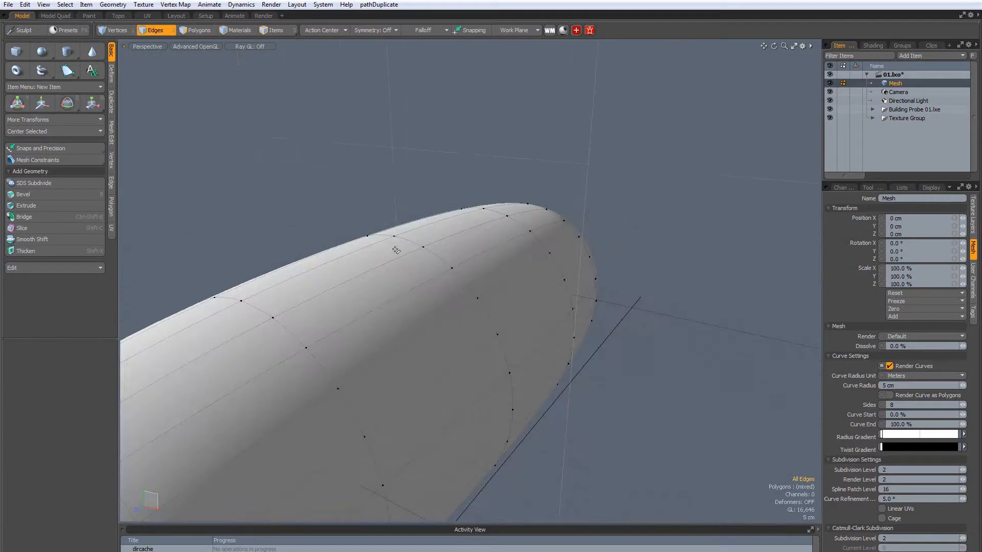
double_click(442, 262)
alt+drag(441, 262, 473, 390)
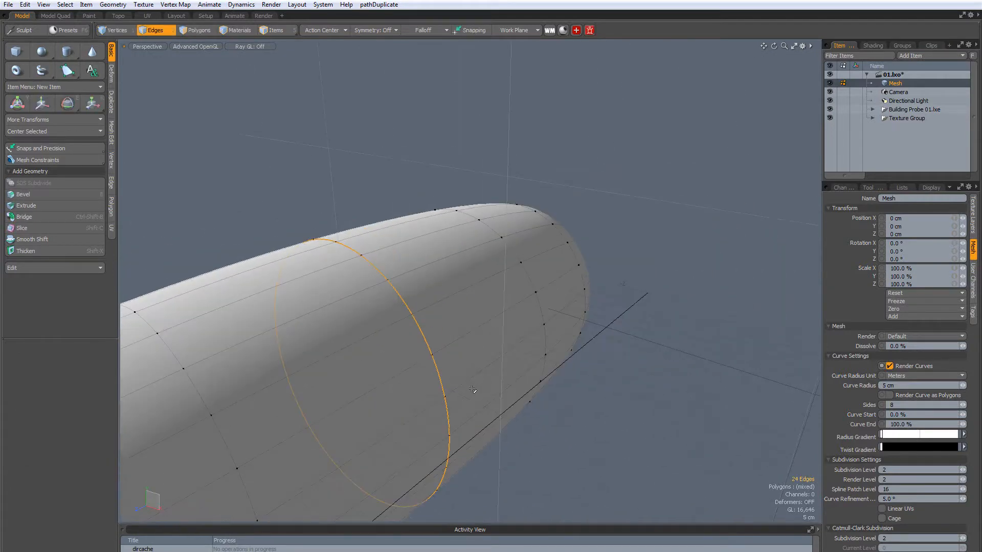
right_click(473, 390)
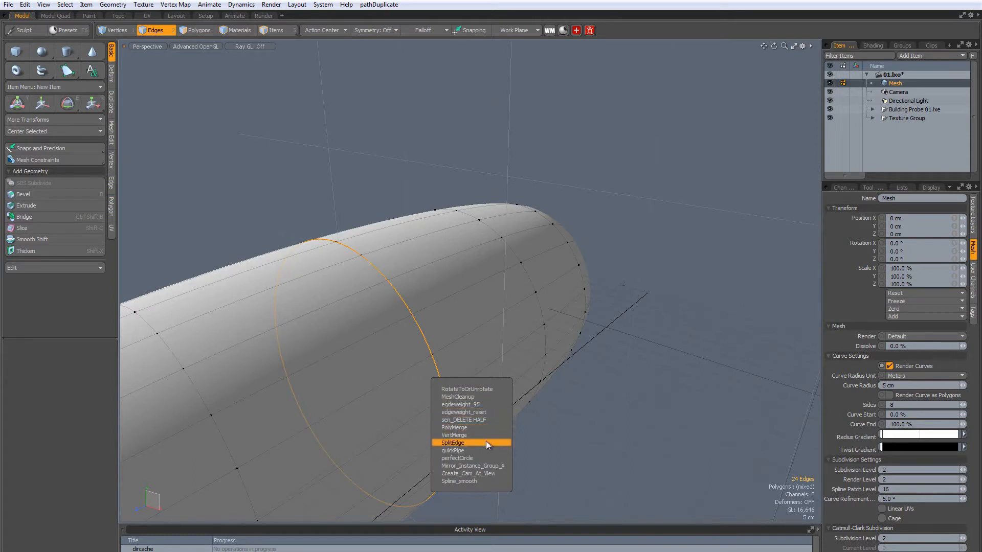
click(466, 450)
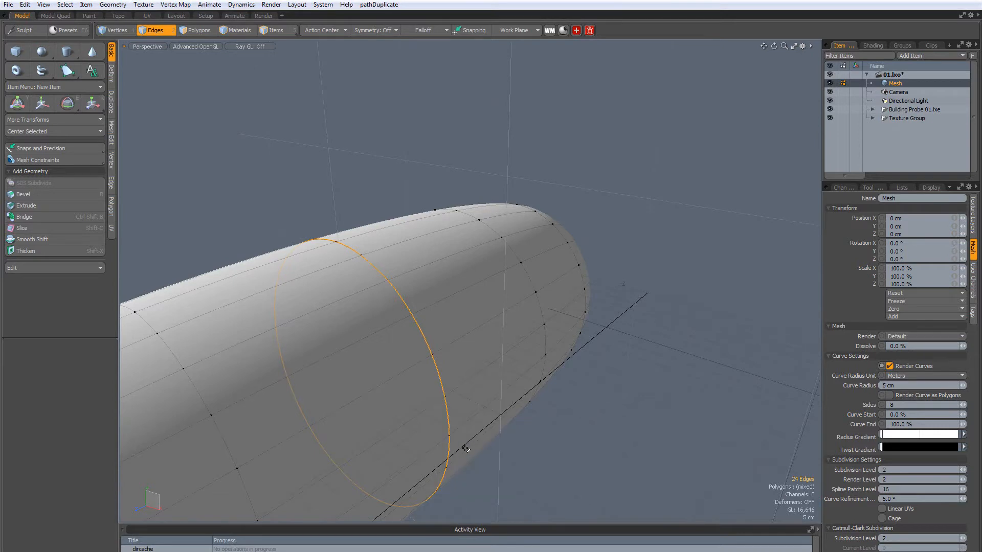
scroll(520, 390, down, 6)
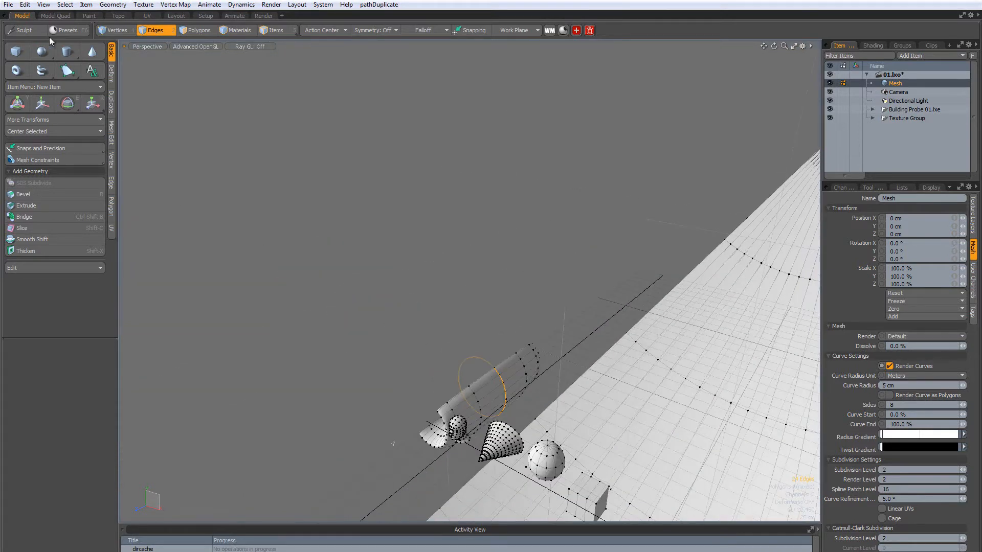
key(ctrl+z)
scroll(540, 359, up, 5)
click(8, 4)
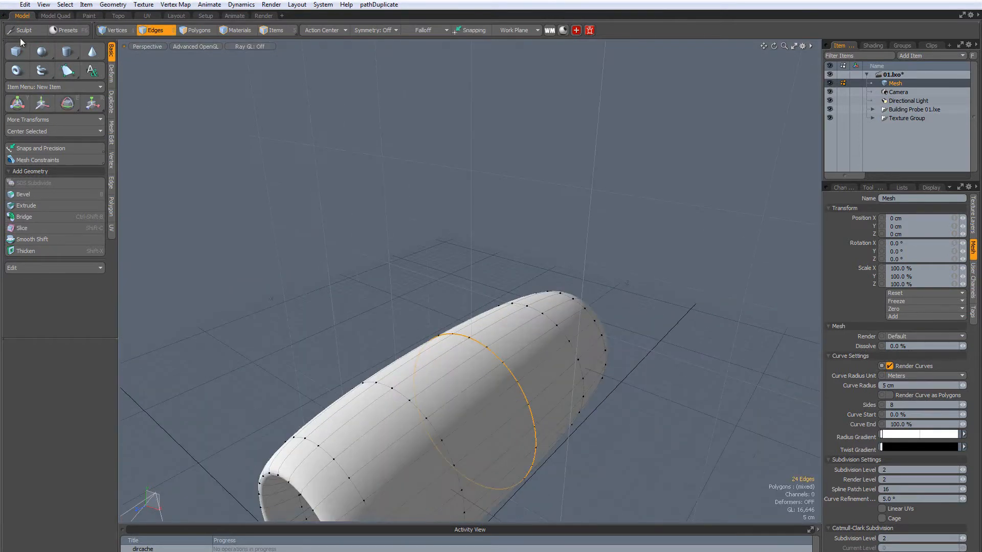
Try to draw a 24-sided tube with a 50 cm radius above the torus and undo its points.
click(42, 71)
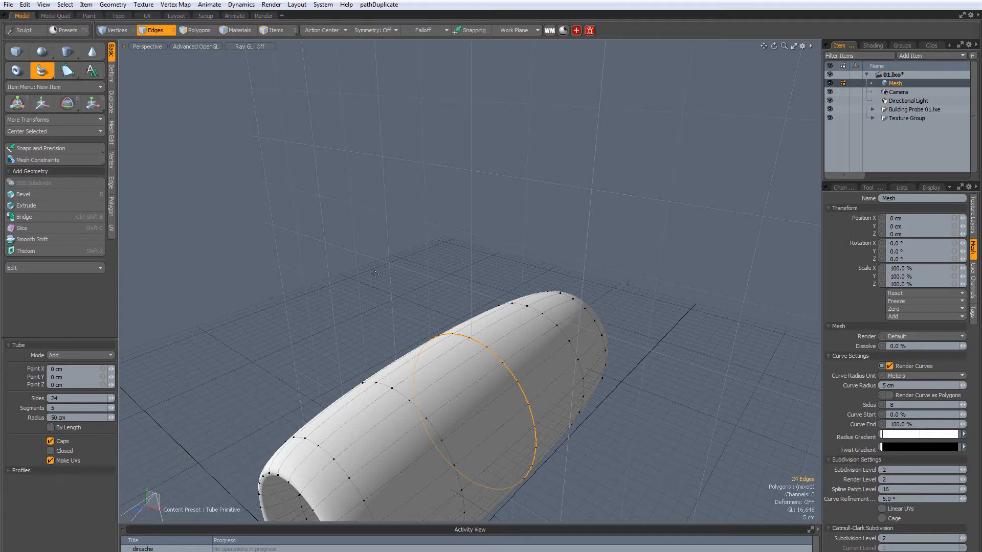
click(476, 243)
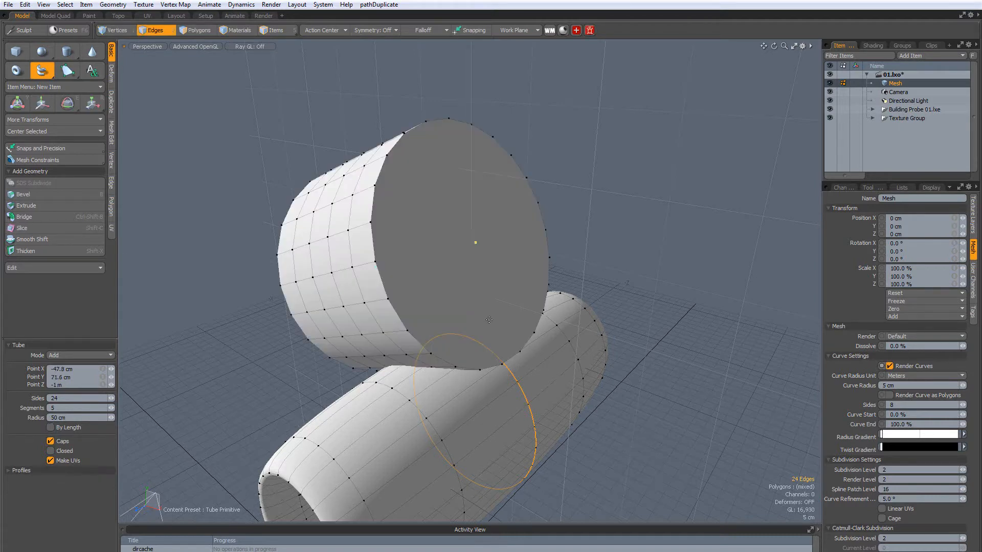
click(623, 186)
scroll(544, 268, down, 5)
alt+drag(543, 268, 440, 289)
key(ctrl+z)
key(ctrl+z)
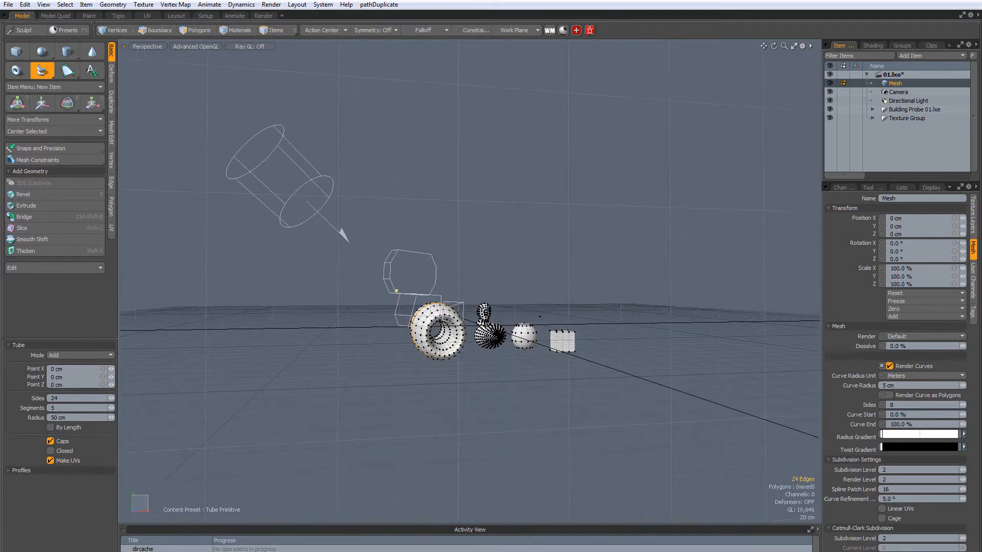
scroll(481, 309, up, 5)
key(Escape)
key(Escape)
alt+drag(496, 307, 511, 353)
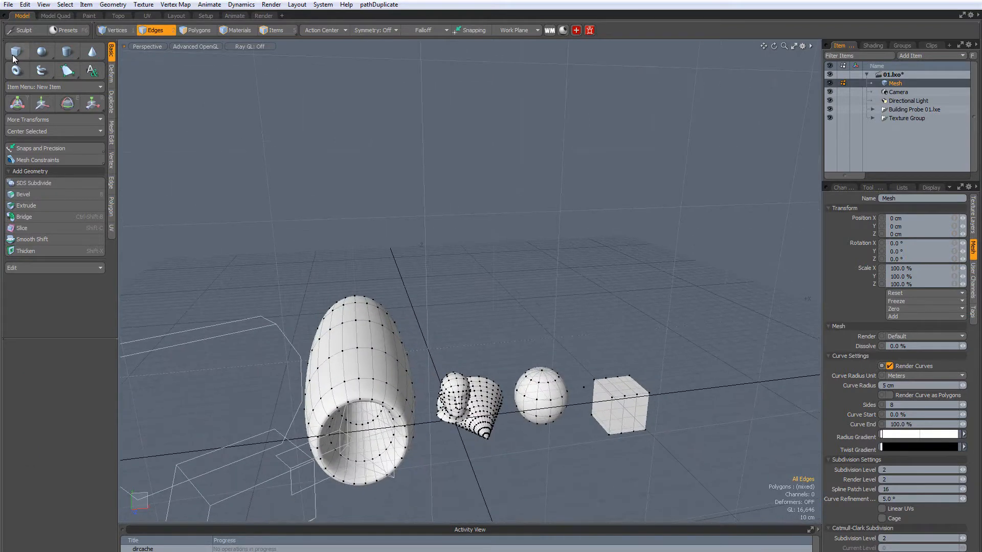
Draw a tube with 24 sides, 5 segments and a 10 cm radius through several points below and around the cube.
click(41, 71)
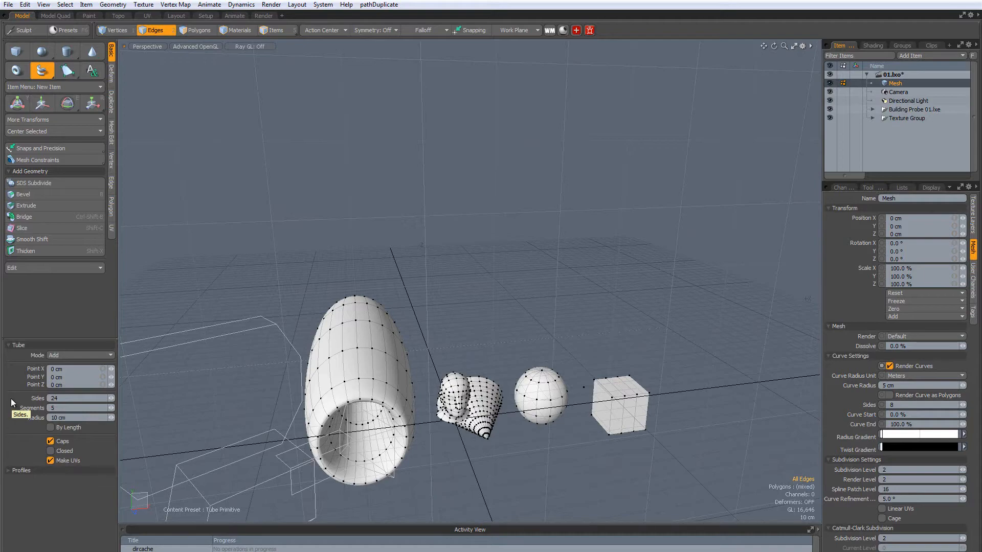
alt+drag(404, 358, 353, 369)
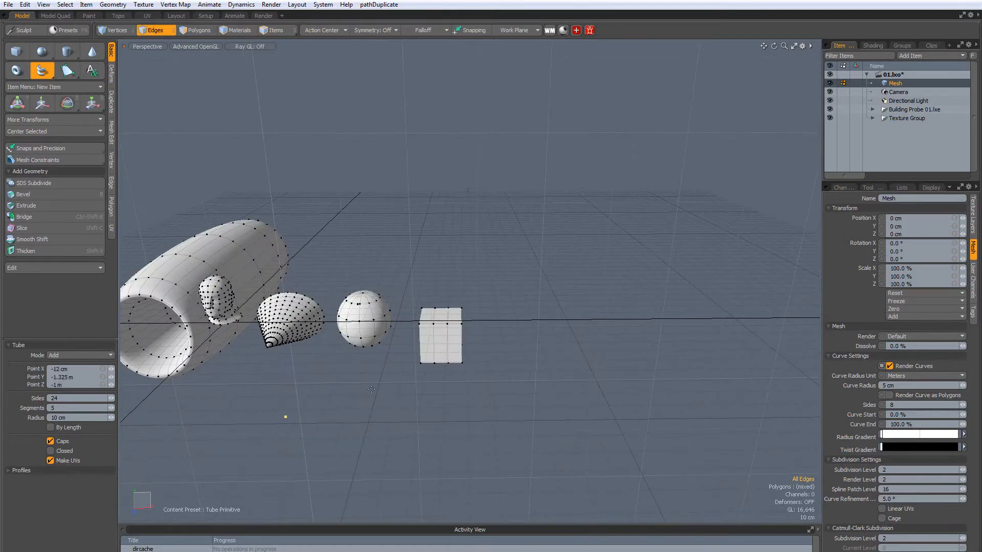
click(372, 389)
click(553, 356)
click(570, 456)
click(432, 452)
click(431, 477)
Extend the tube upward with more points through the sphere and toward the other primitives.
alt+shift+drag(384, 473, 450, 287)
key(a)
scroll(513, 233, up, 7)
click(505, 242)
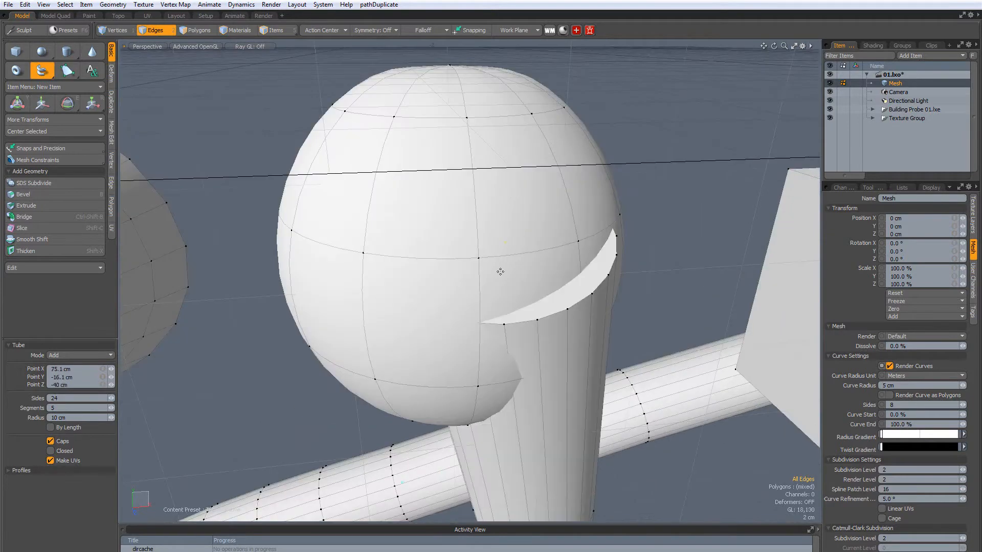
click(475, 260)
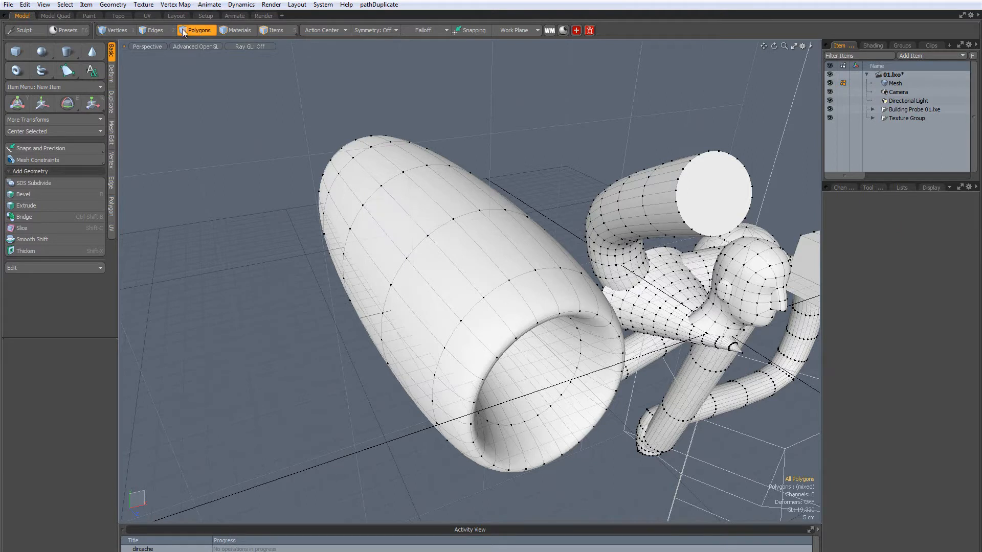
Select an edge loop near the far end of the large torus and generate a pipe along it with quickPipe.
double_click(369, 197)
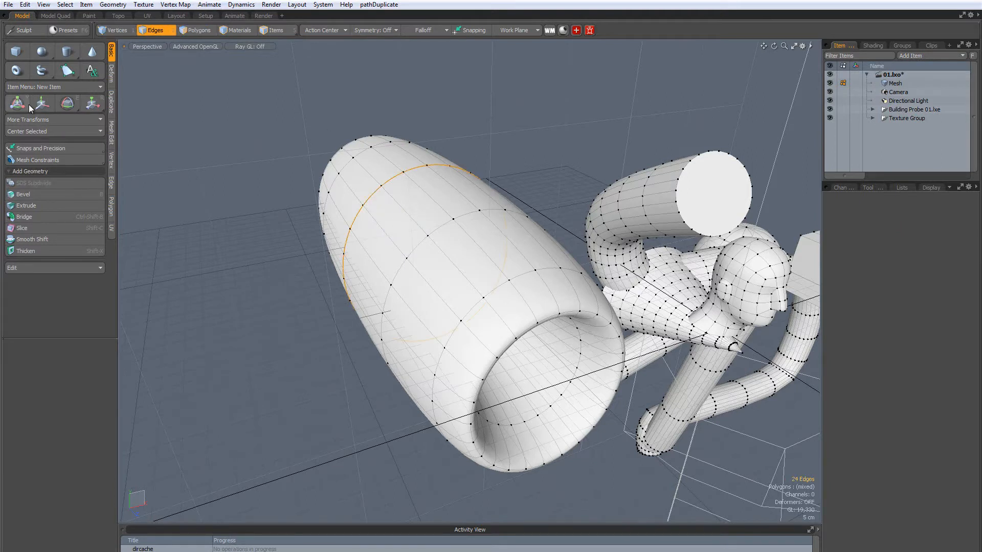
right_click(319, 277)
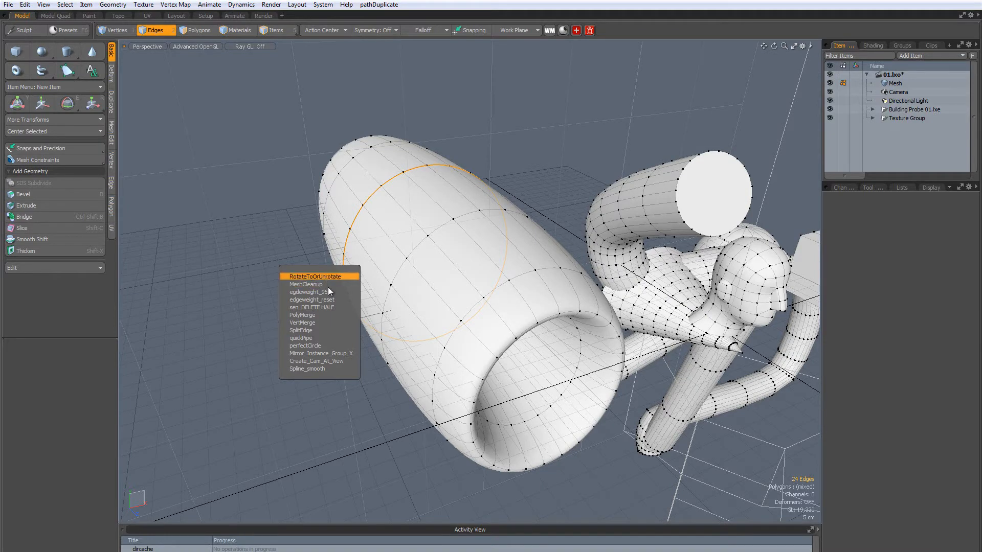
click(321, 339)
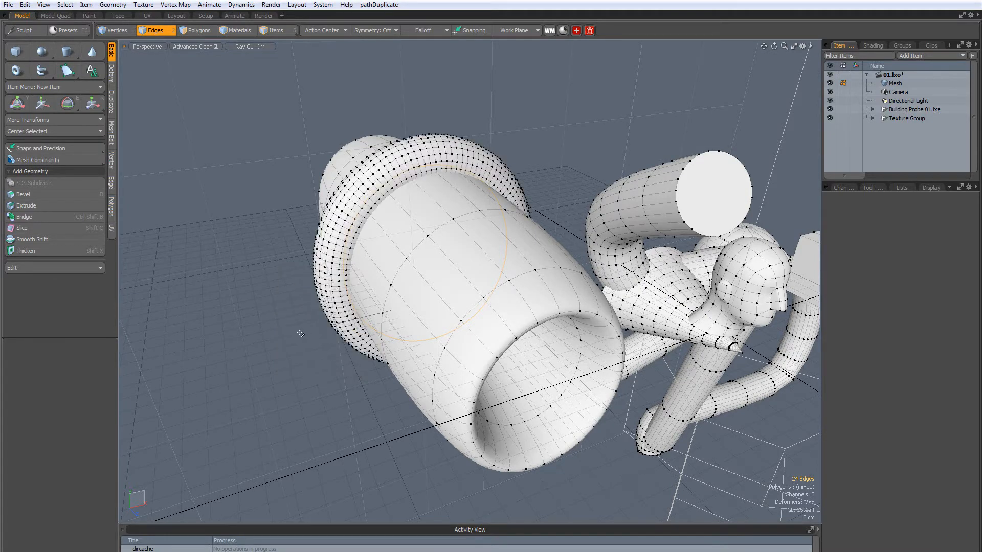
alt+drag(321, 339, 530, 394)
scroll(467, 375, down, 3)
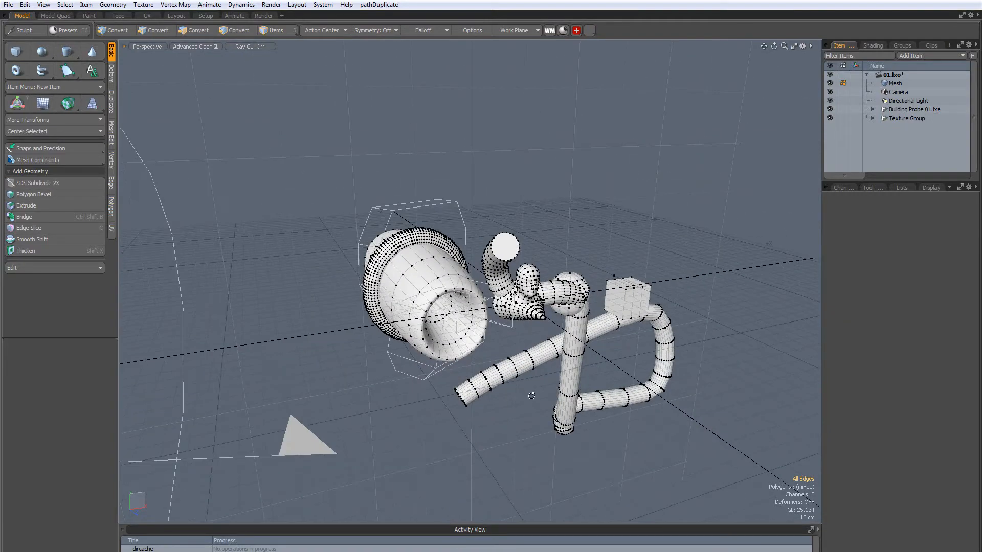
Try to draw a box about 1.38 x 0.99 x 2.27 m with 3 X segments in the open space and undo it.
click(17, 52)
scroll(409, 348, down, 2)
mouse_move(409, 348)
alt+shift+mouse_down()
mouse_move(340, 240)
mouse_move(287, 248)
mouse_move(403, 335)
alt+shift+mouse_up()
alt+drag(450, 266, 391, 283)
key(space)
key(ctrl+z)
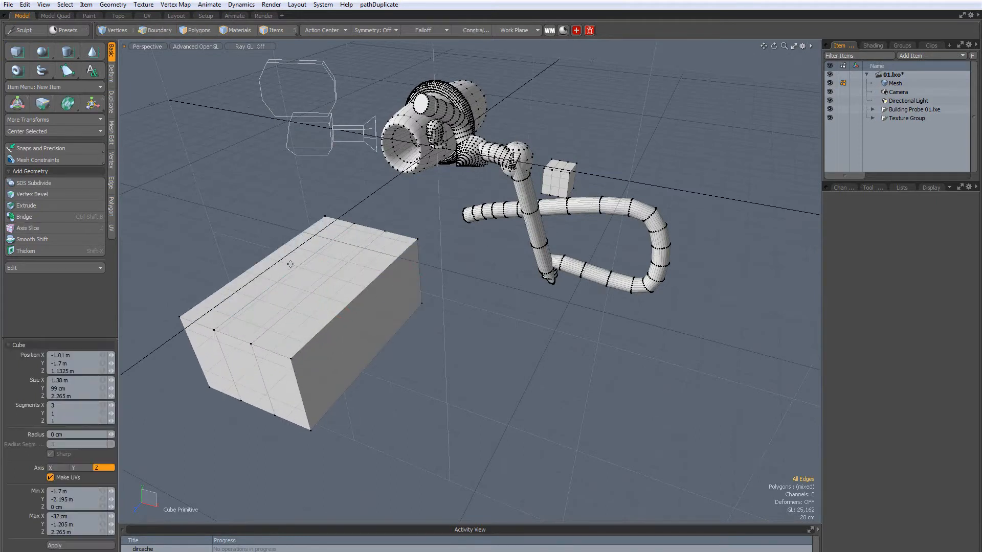
key(ctrl+z)
Draw a uniform cube about 2.16 m per side with one segment per axis in front of the torus.
mouse_move(322, 251)
ctrl+mouse_down()
mouse_move(397, 291)
mouse_move(404, 276)
mouse_move(389, 271)
ctrl+mouse_up()
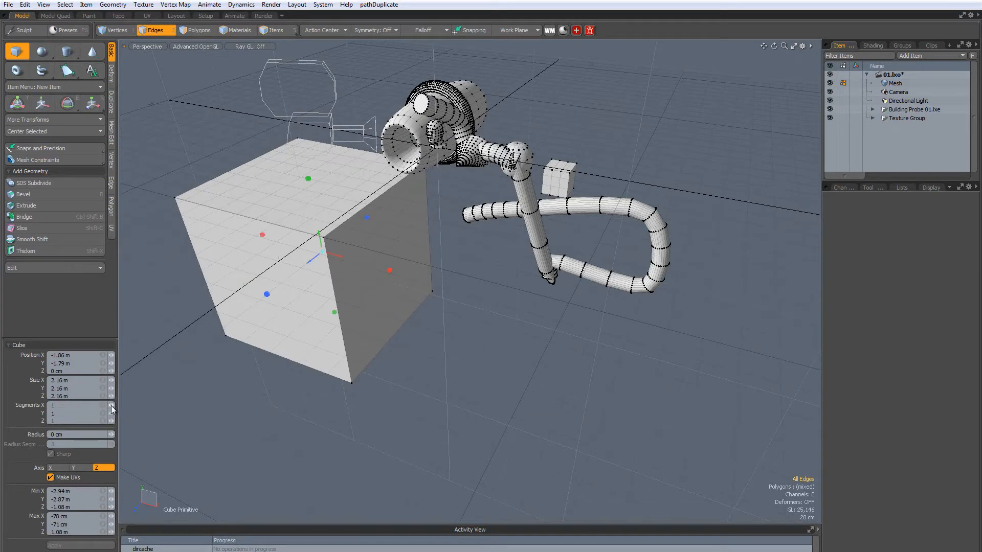
alt+drag(321, 292, 349, 238)
key(space)
Select the large cube's upper edge facing the tubes and bevel it with a multi-level round shape about 1.16 m wide.
click(196, 29)
click(313, 210)
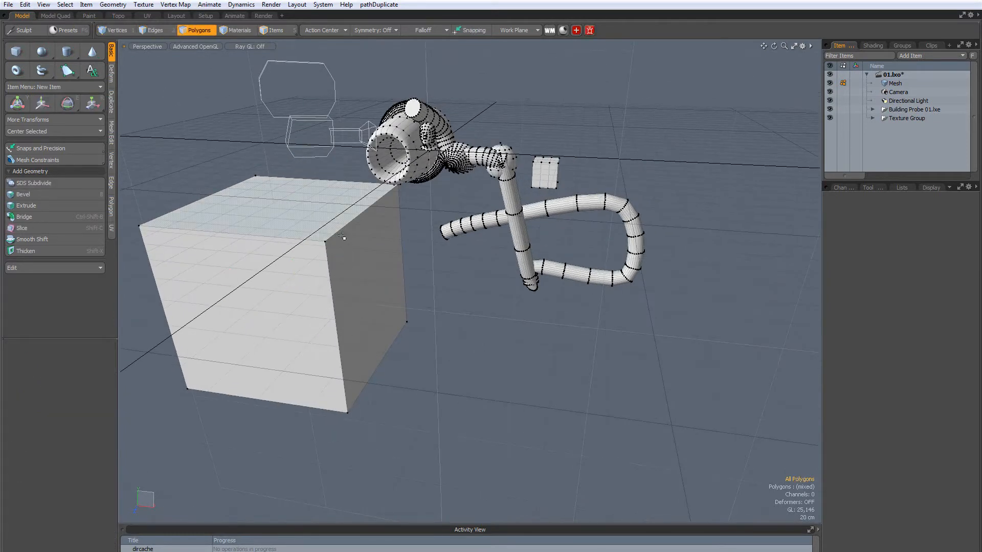
shift+click(347, 234)
click(156, 30)
click(348, 223)
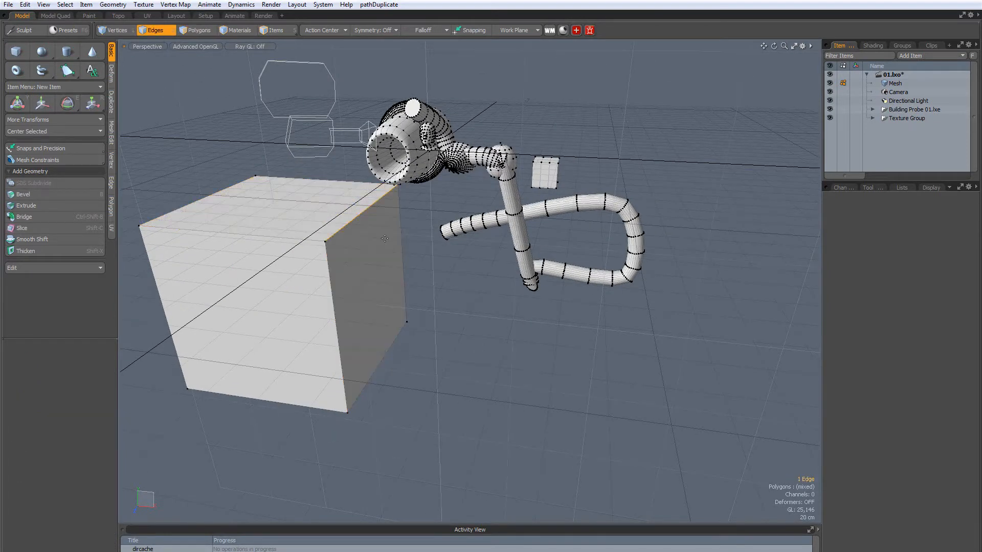
key(b)
drag(348, 223, 381, 218)
right_drag(381, 218, 408, 216)
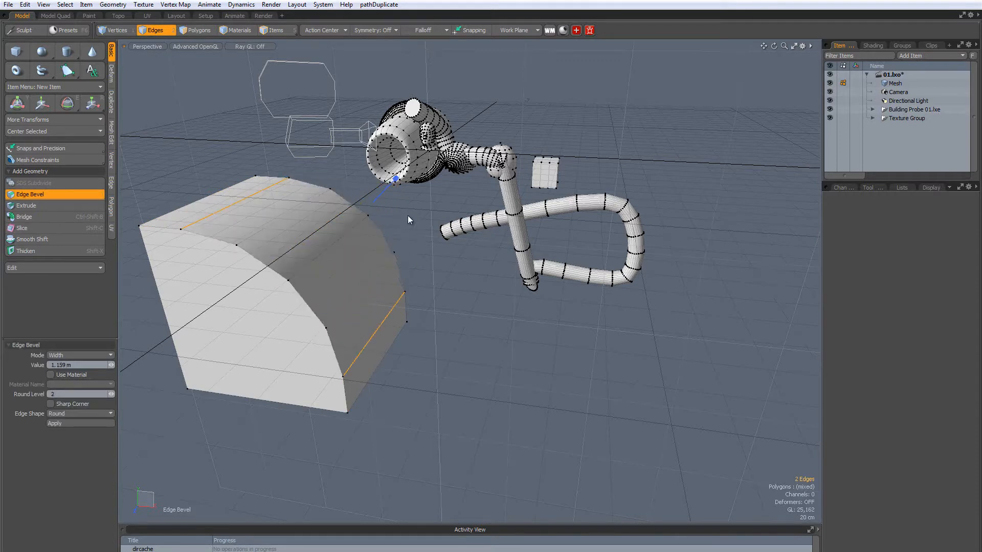
key(space)
Select the curved front edge chain of the beveled cube and generate a pipe along it with quickPipe.
alt+drag(281, 225, 254, 272)
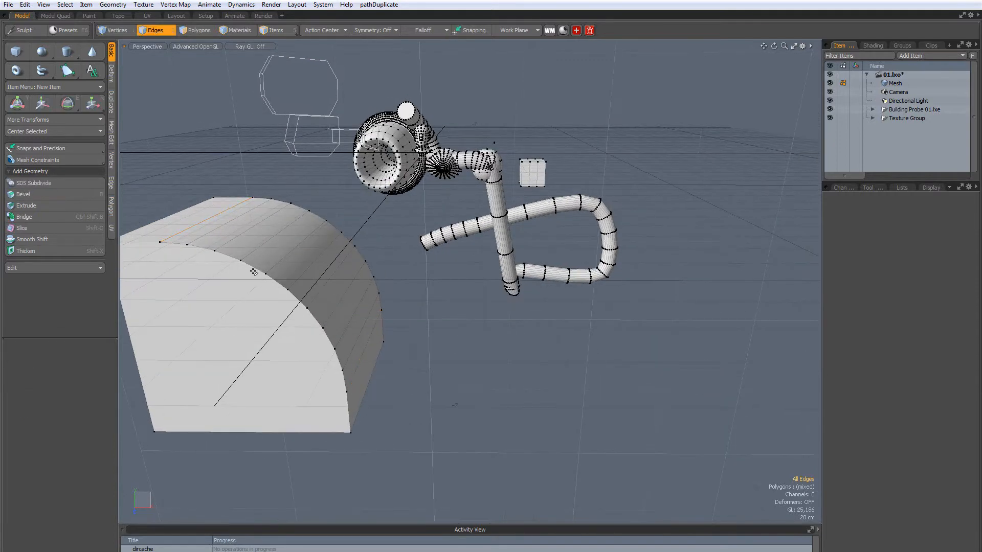
double_click(253, 269)
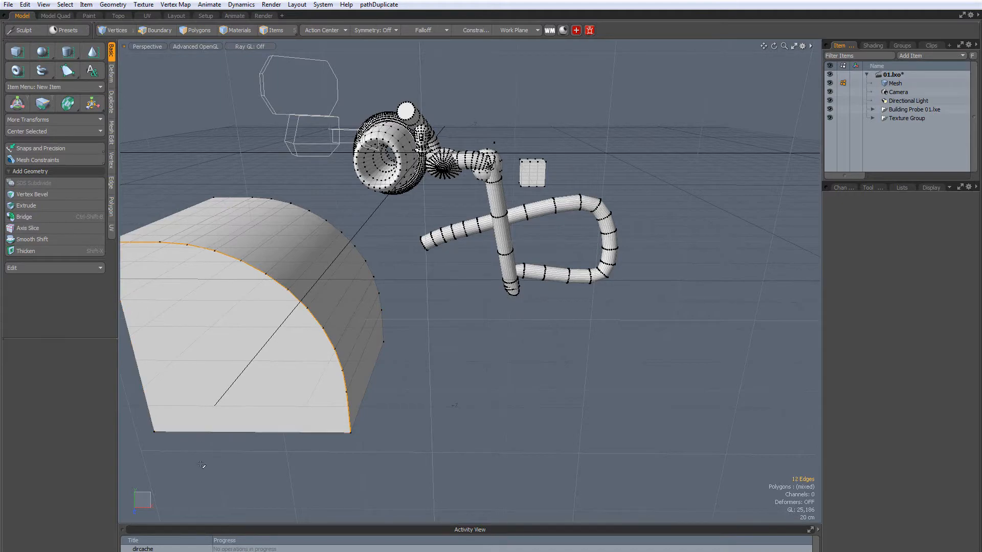
key(shift+a)
alt+drag(389, 287, 366, 298)
key(q)
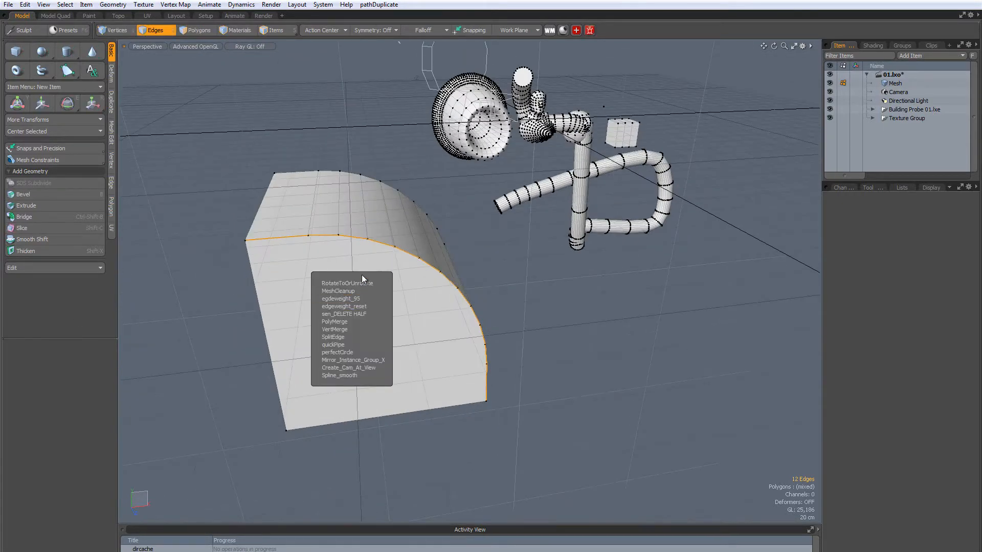
click(345, 343)
alt+drag(330, 328, 135, 238)
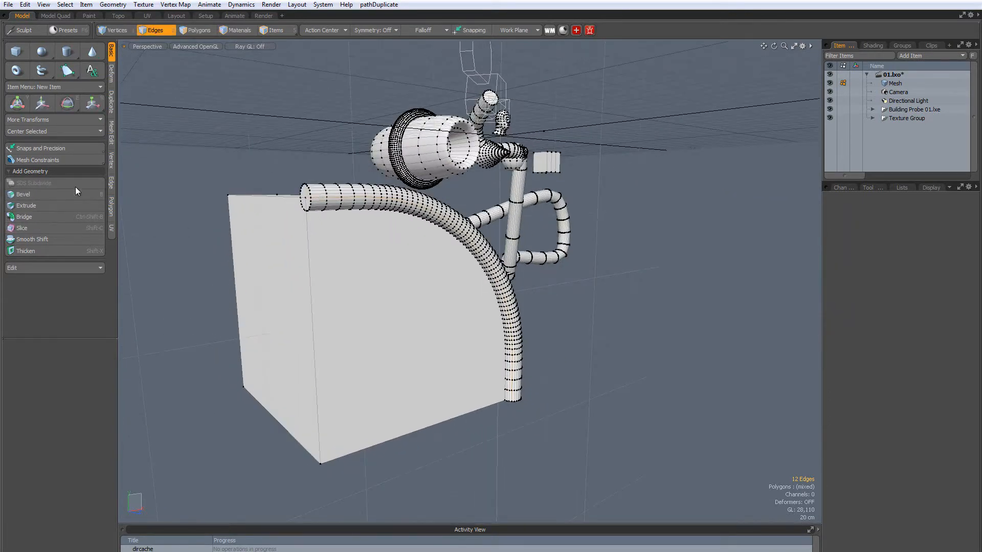
Set the Tube tool to 12 sides and 1 segment, then drop the tool.
scroll(231, 165, up, 5)
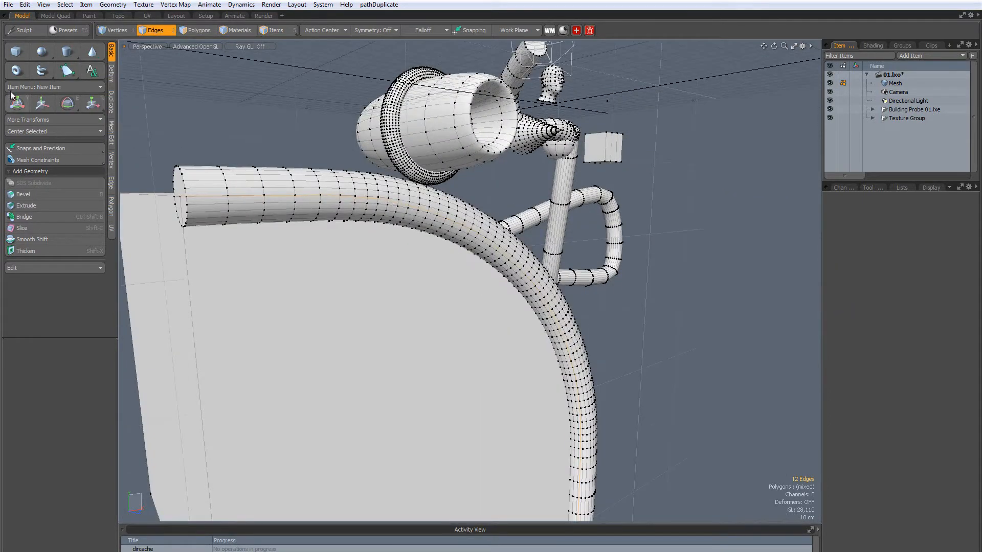
click(41, 70)
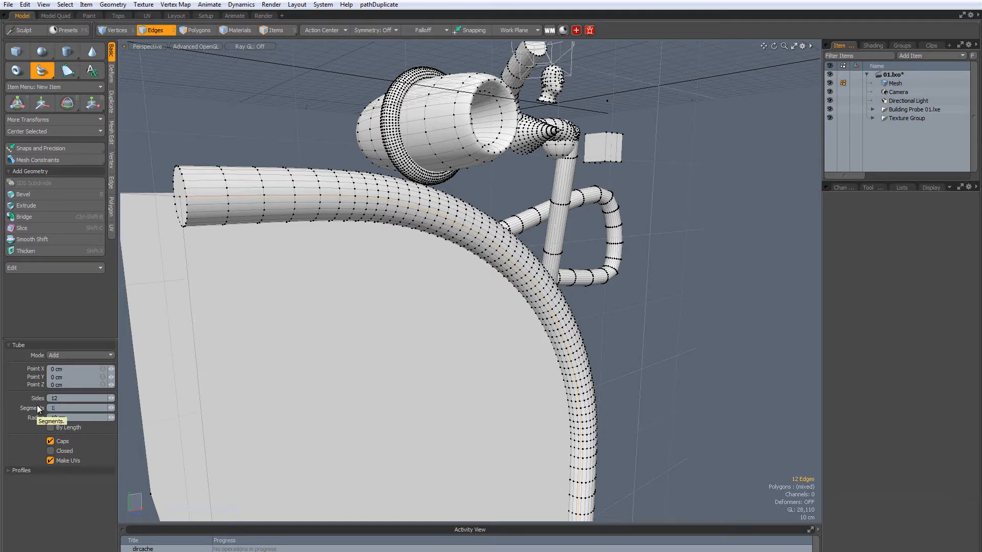
scroll(374, 308, down, 3)
alt+drag(375, 308, 498, 243)
key(space)
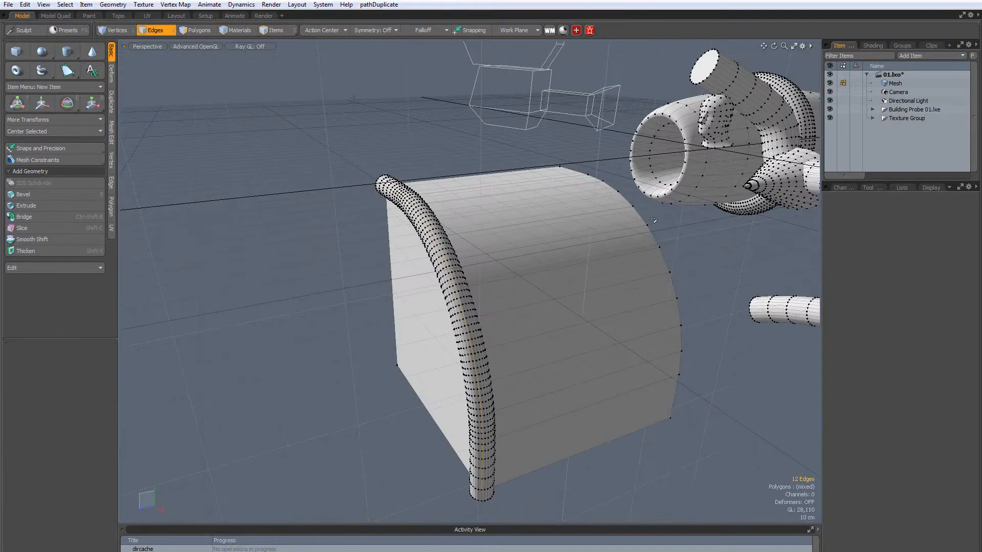
Select the cube's rear curved edge chain without its two straight inner edges and generate a pipe along it with quickPipe.
double_click(641, 219)
alt+drag(641, 219, 461, 189)
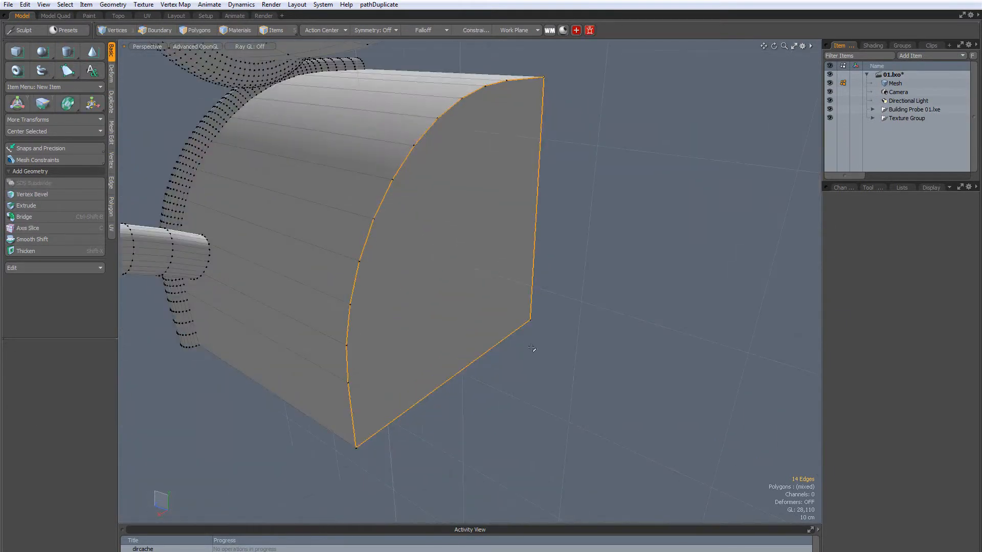
ctrl+drag(532, 347, 545, 280)
key(2)
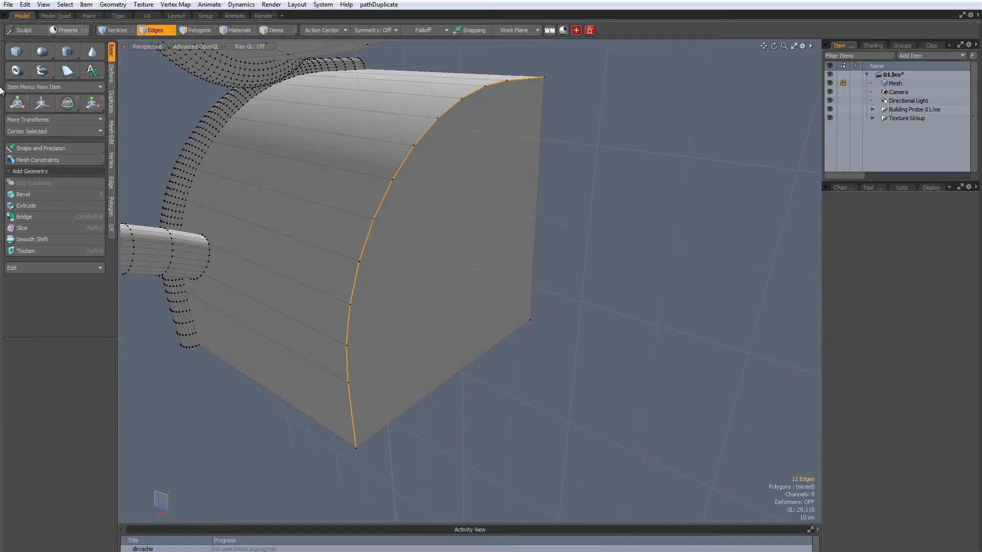
right_click(556, 276)
click(548, 335)
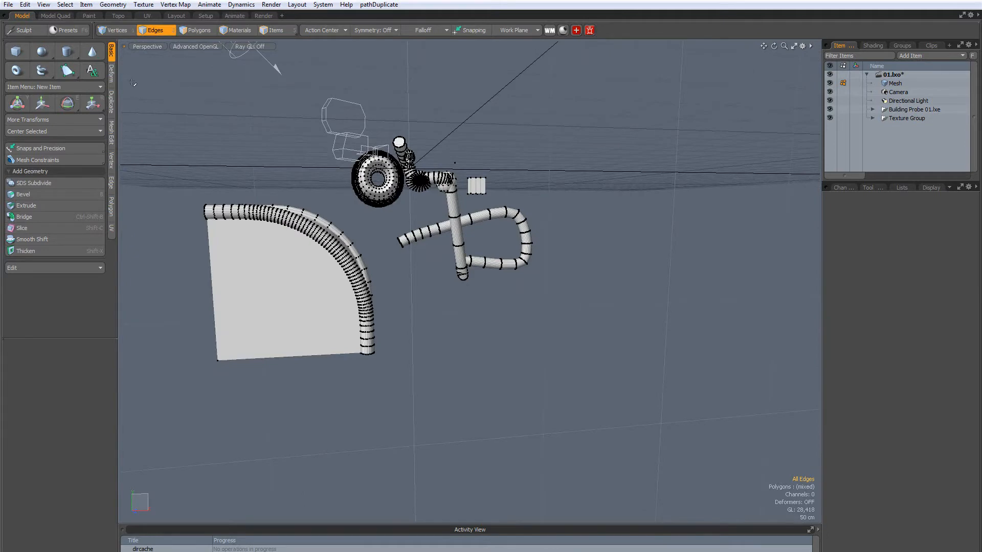
Draw a four-point polygon on the ground plane beside the curved tubes with the Pen tool.
click(67, 70)
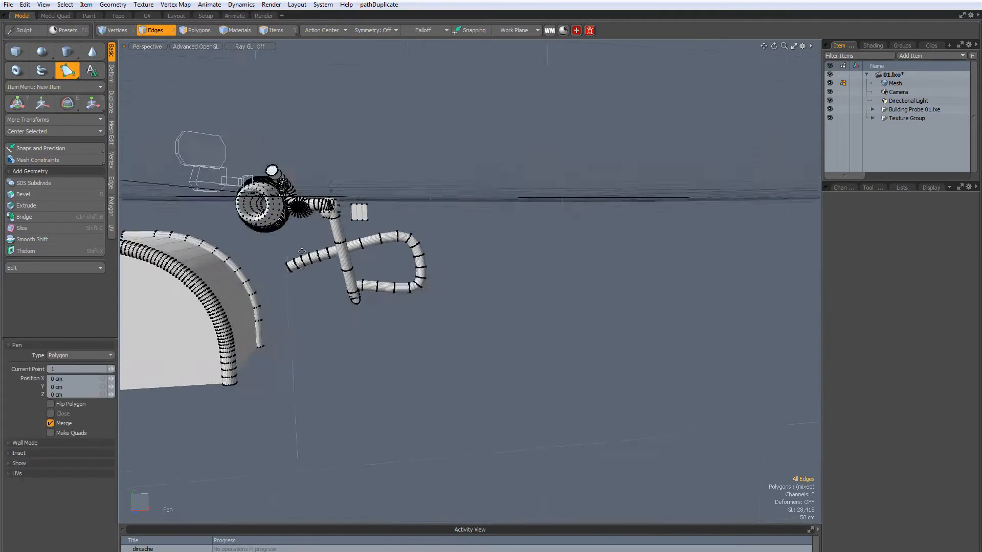
alt+drag(302, 252, 465, 327)
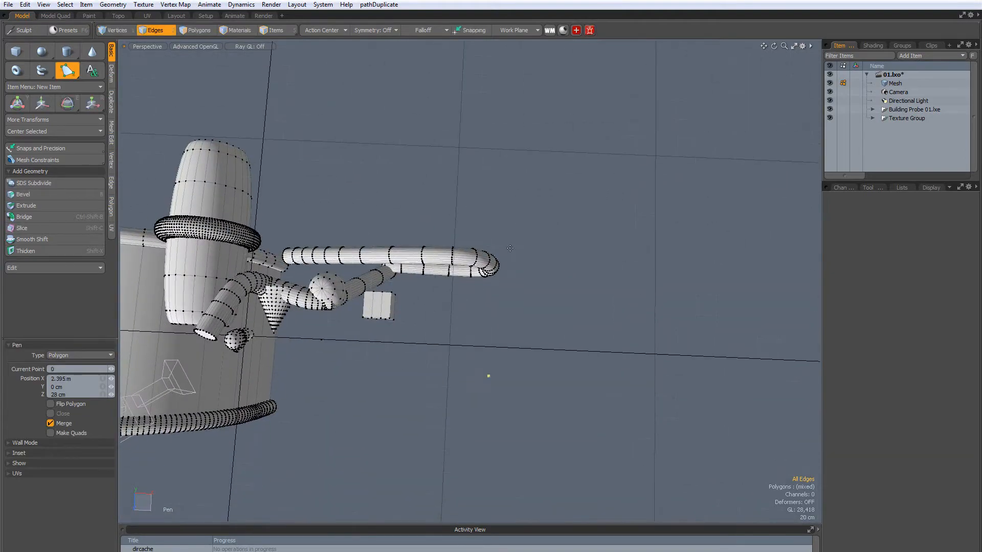
click(509, 247)
click(677, 238)
click(694, 377)
Try to add a raised fifth point about 1.435 m high to the ground polygon, undo it and drop the Pen tool.
alt+drag(657, 466, 636, 400)
click(444, 171)
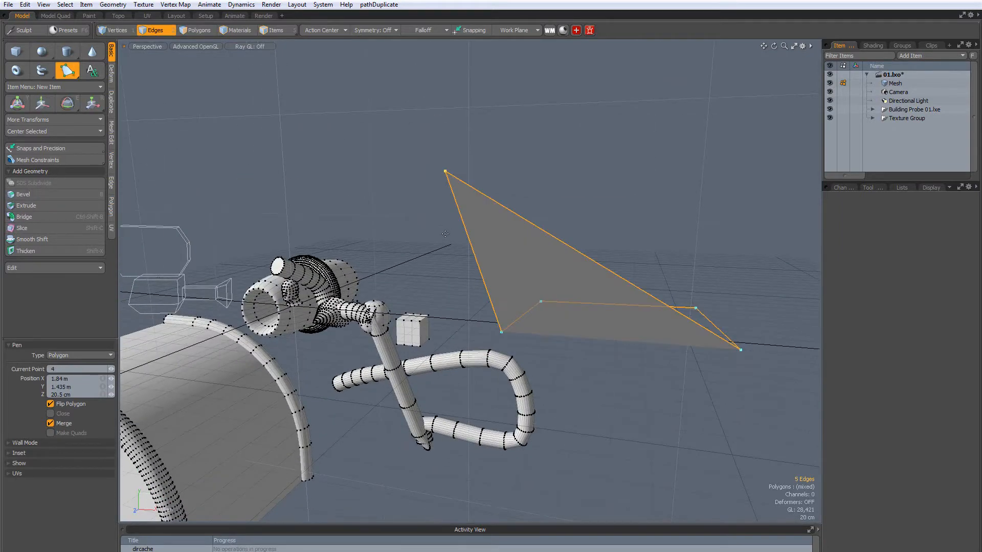
key(ctrl+z)
key(space)
click(412, 229)
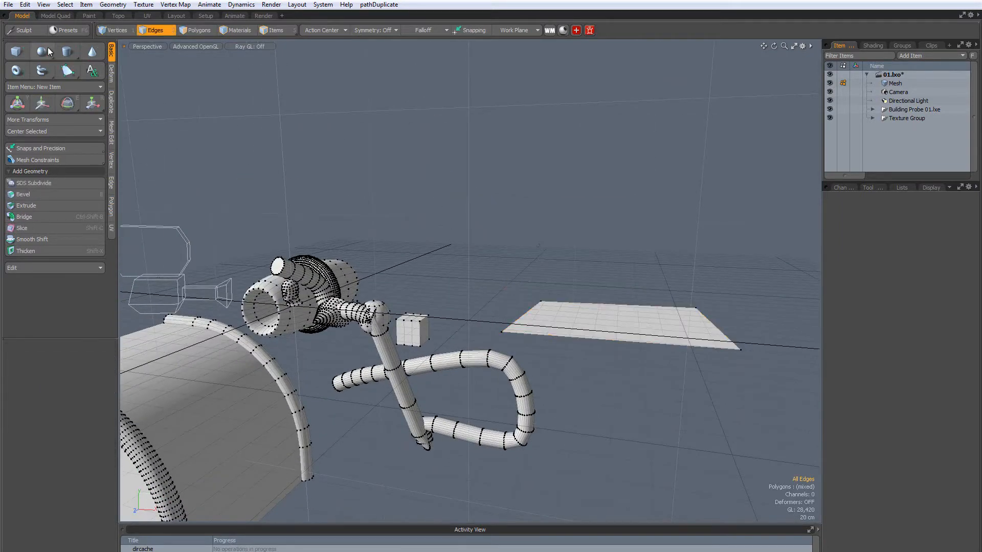
Draw an upright eight-point polygon with a V-shaped notch in one side above the small cube with the Pen tool.
click(68, 72)
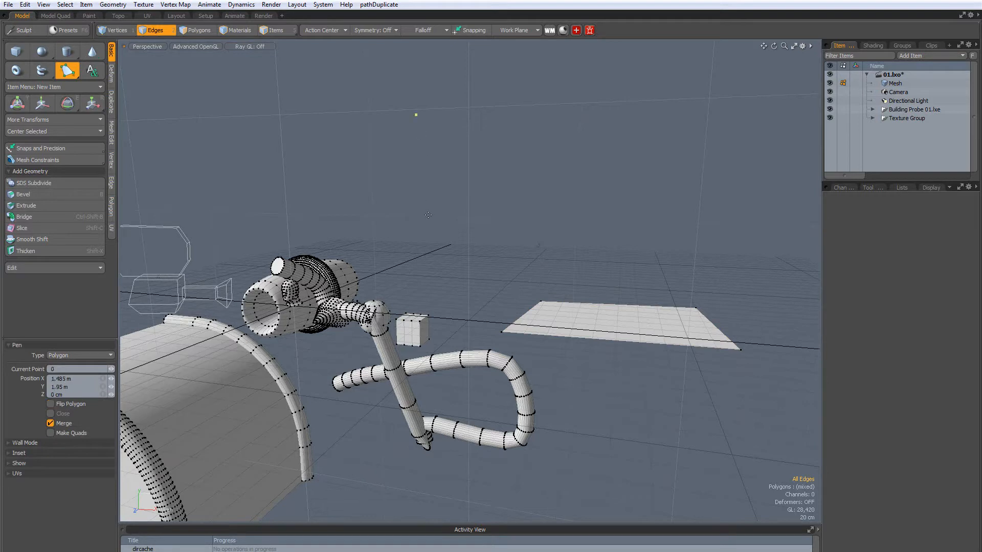
click(423, 257)
click(522, 244)
click(527, 193)
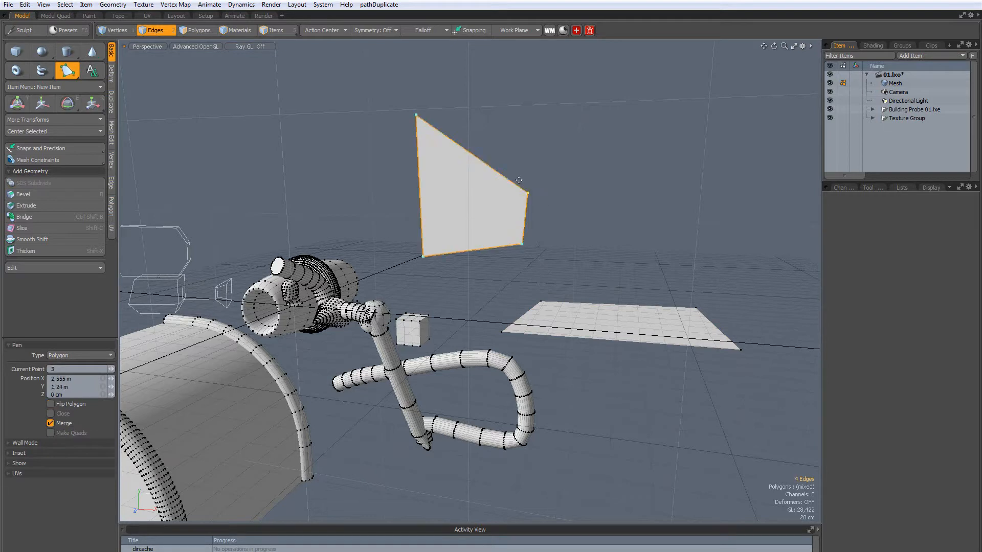
click(493, 155)
click(531, 89)
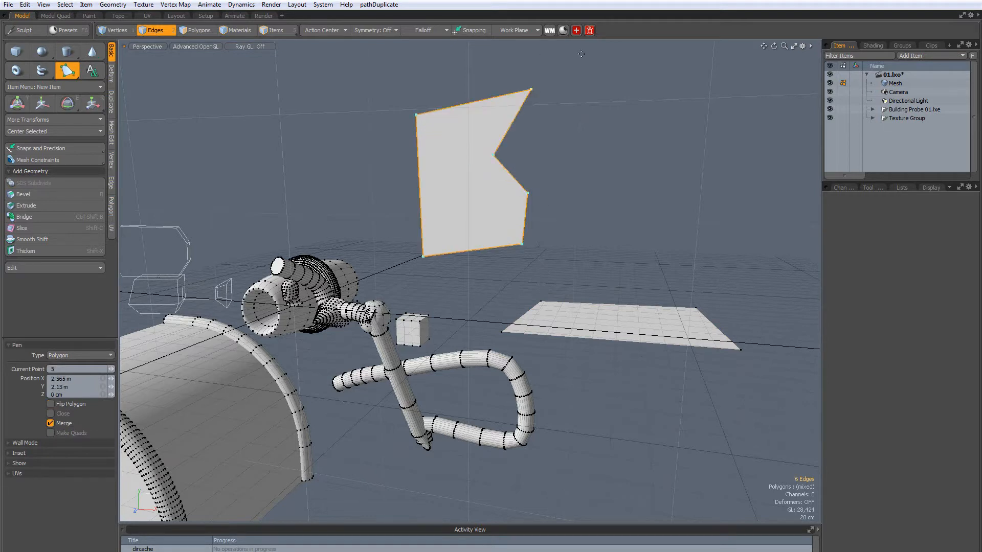
click(529, 49)
click(411, 59)
key(q)
click(588, 133)
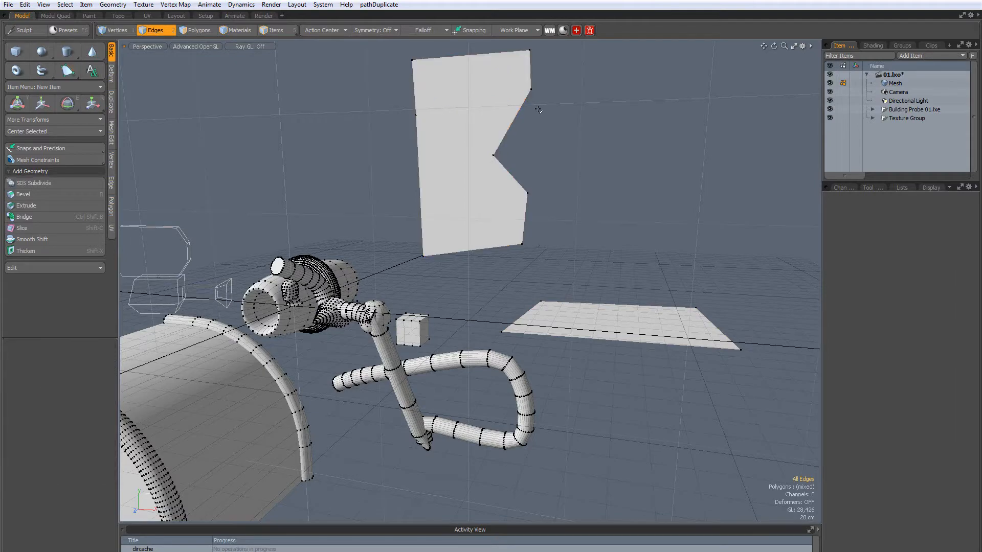
Draw an upright five-point polygon with the Pen tool on the vertical plane perpendicular to the notched polygon.
scroll(588, 133, down, 5)
alt+drag(588, 133, 512, 121)
scroll(512, 121, up, 3)
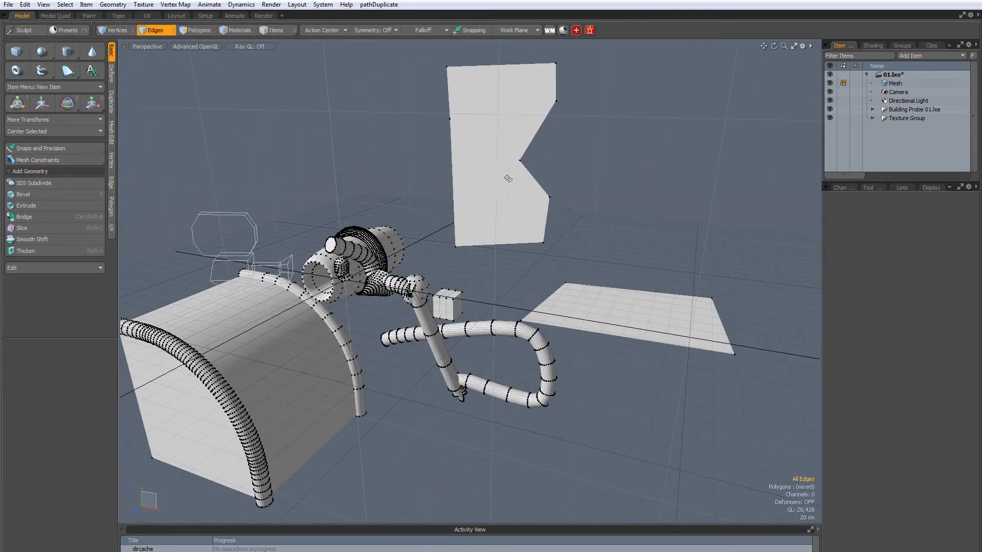
alt+drag(330, 169, 441, 127)
alt+drag(324, 166, 451, 313)
click(67, 72)
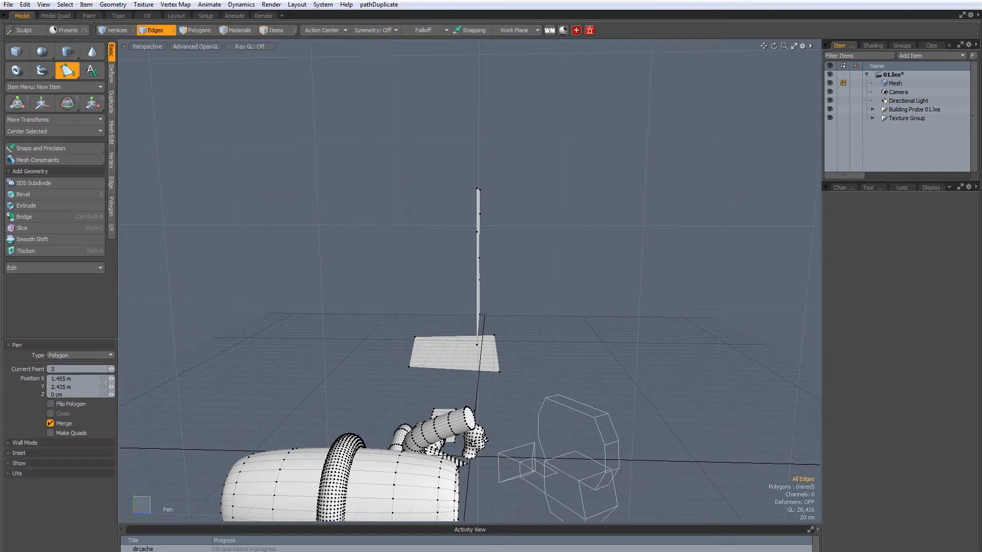
click(555, 210)
click(650, 156)
click(710, 251)
click(611, 323)
click(541, 295)
key(space)
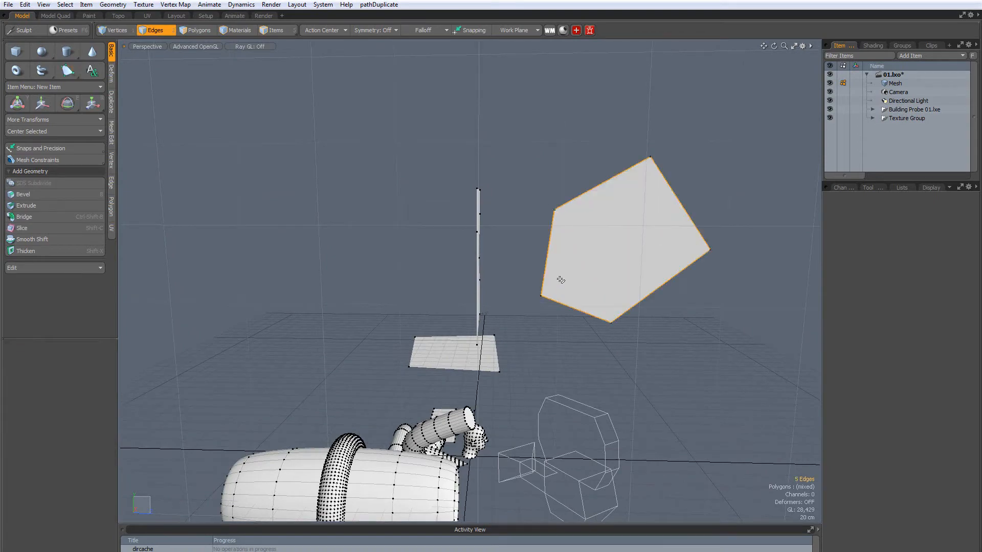
Activate the combined Transform tool on the whole mesh and examine its move, rotate and scale handles.
alt+drag(599, 284, 562, 256)
alt+drag(709, 290, 409, 294)
alt+drag(616, 338, 549, 302)
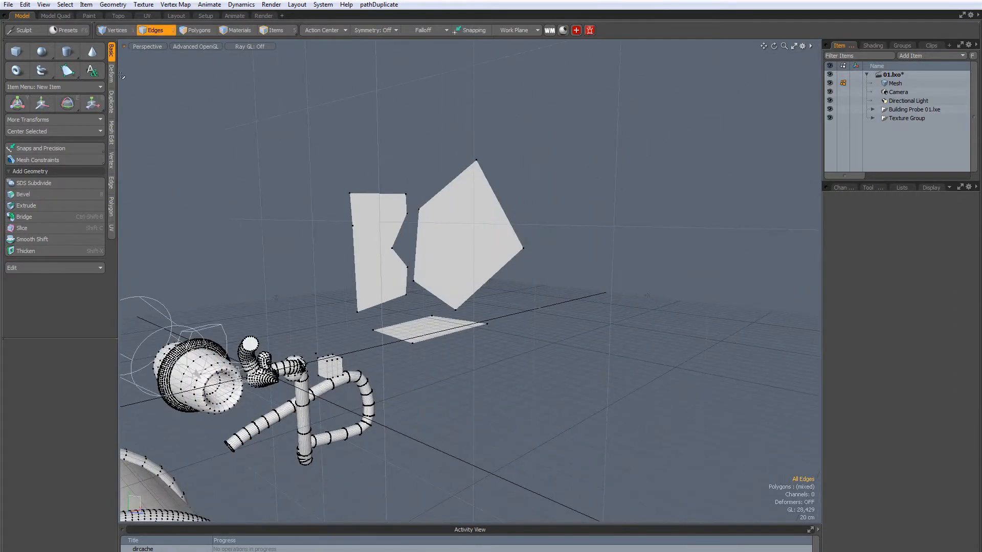
click(17, 104)
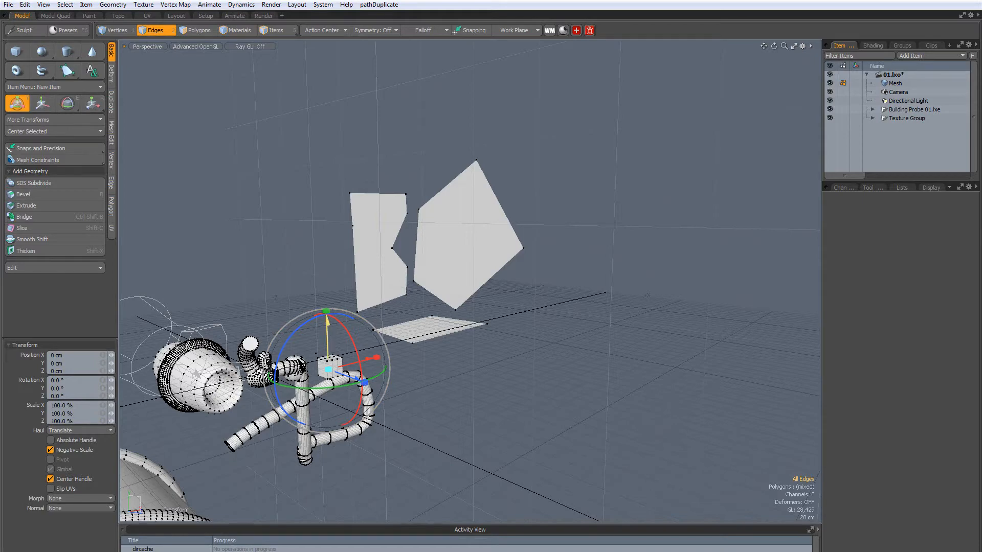
alt+drag(328, 333, 333, 313)
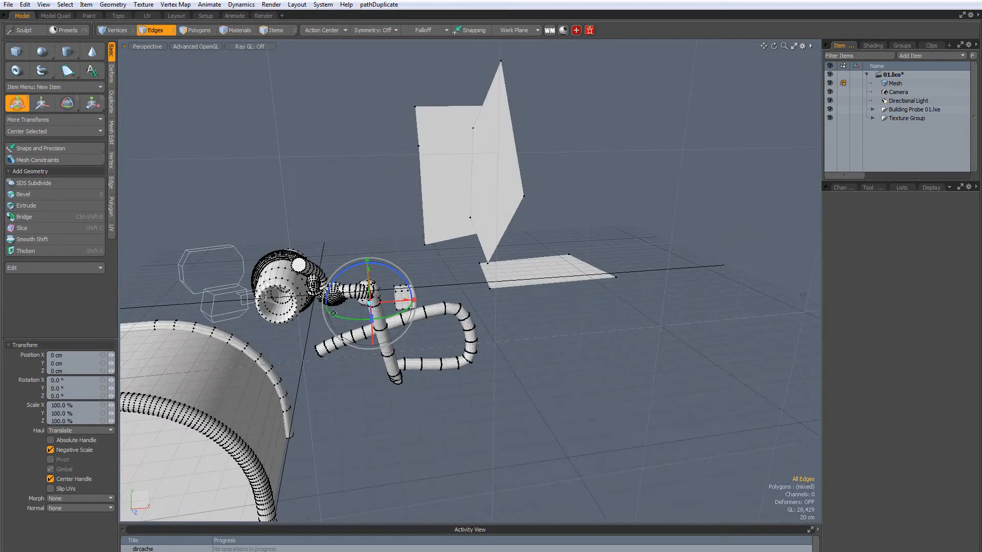
Select all polygons of the small cube, move it slightly along the X axis and clear the selection.
click(47, 105)
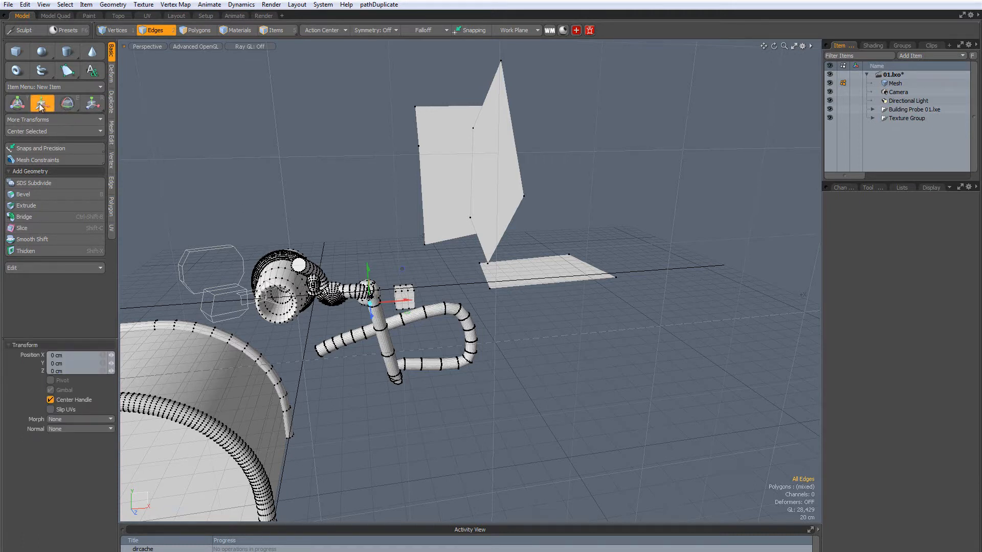
alt+drag(276, 286, 358, 333)
alt+drag(245, 358, 363, 281)
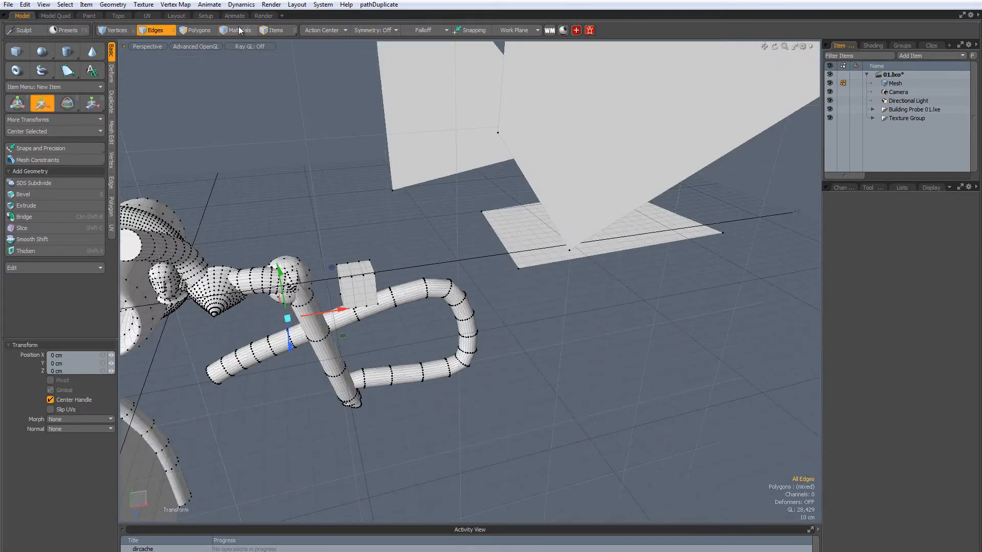
key(3)
double_click(364, 296)
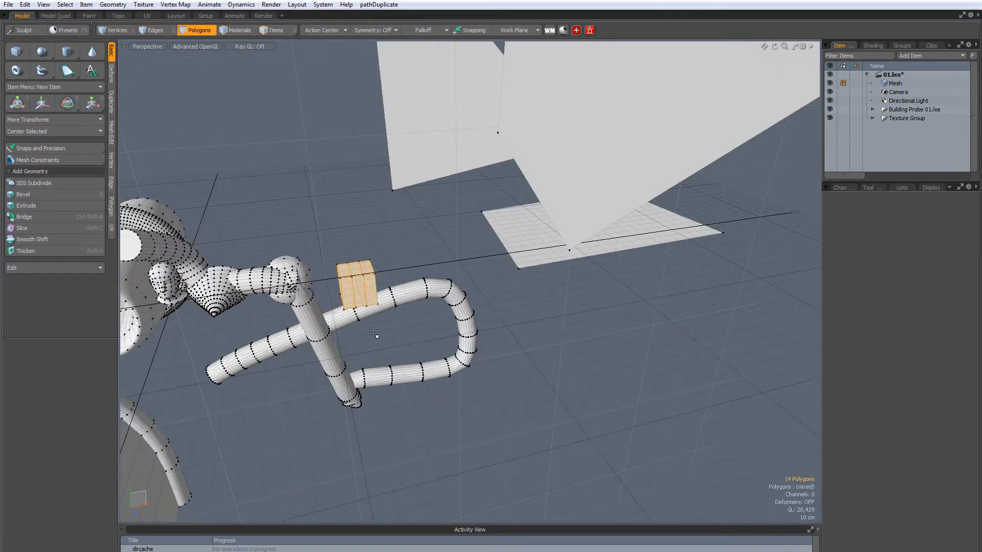
key(w)
mouse_move(387, 283)
mouse_down()
mouse_move(493, 280)
mouse_move(385, 282)
mouse_move(406, 278)
mouse_up()
key(space)
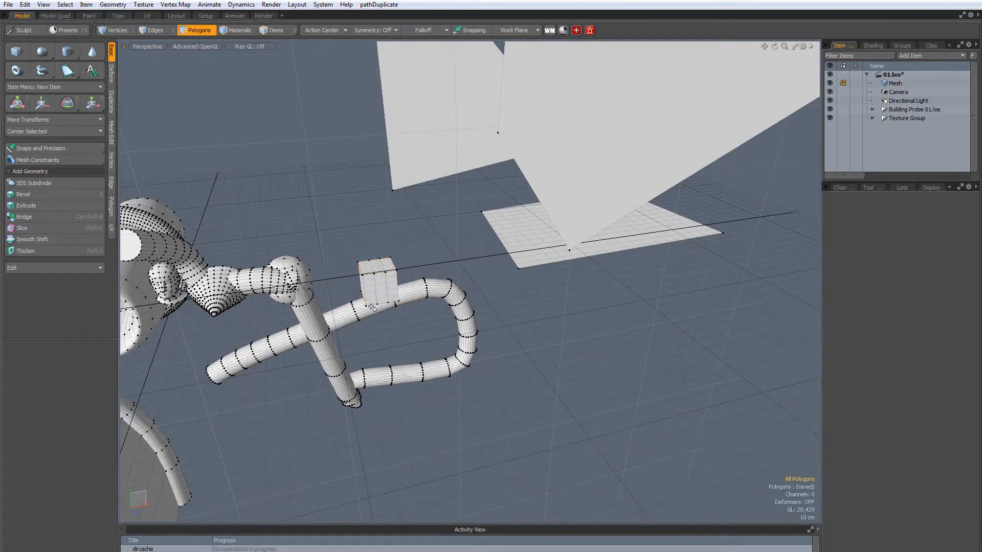
Try to scale the entire mesh uniformly with the Scale tool, undo it and drop the tool.
alt+drag(351, 297, 381, 350)
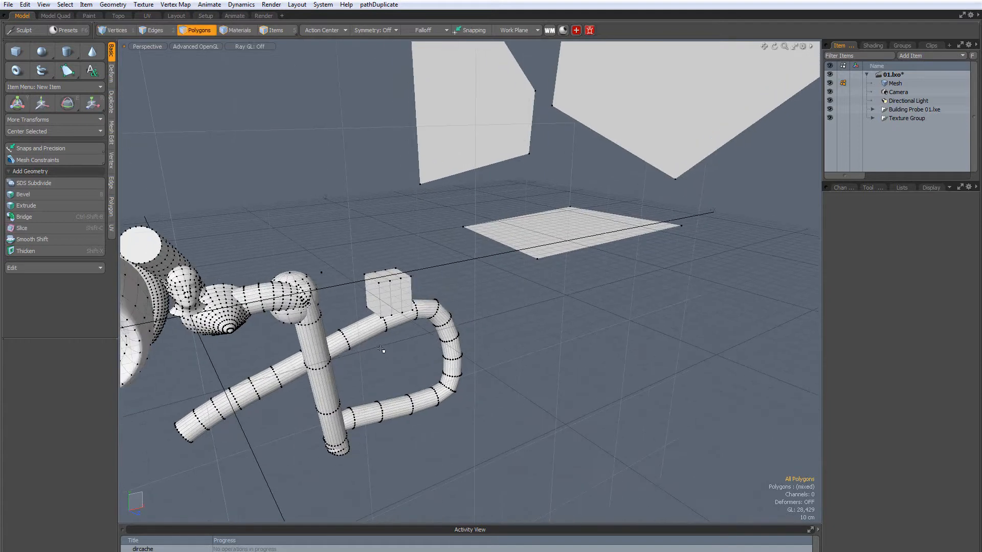
click(76, 103)
click(92, 103)
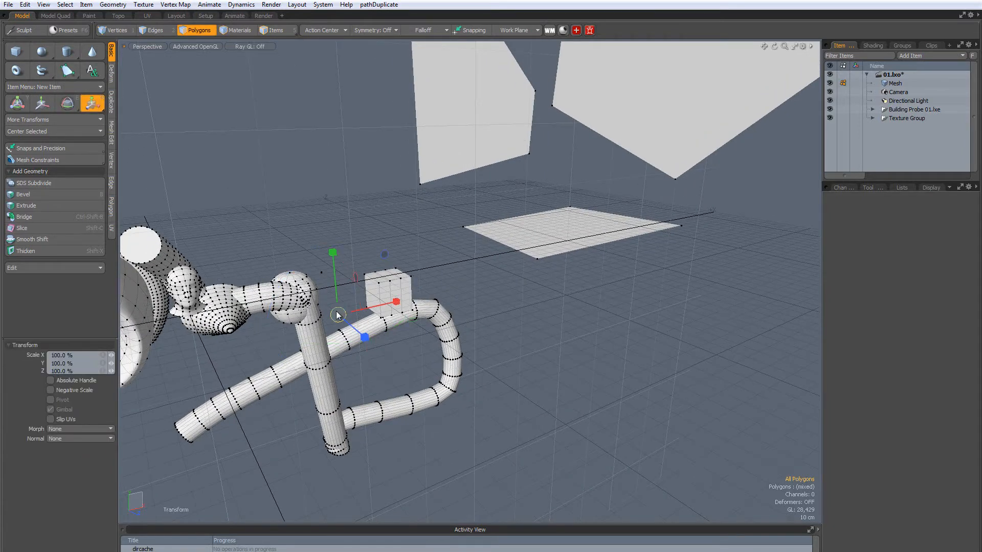
drag(337, 315, 389, 314)
key(ctrl+z)
key(space)
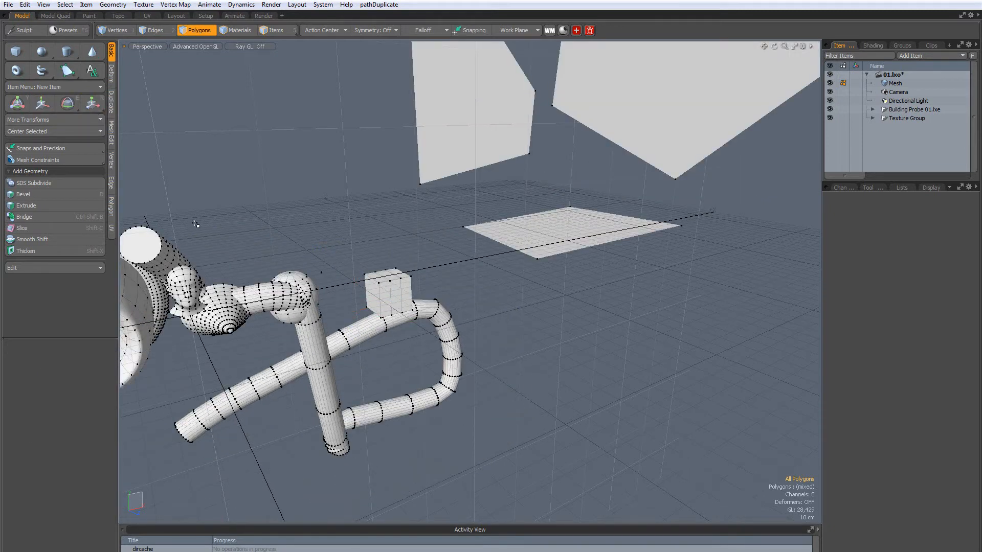
Switch the selection mode through Vertices, Edges, Polygons, Materials and Items.
scroll(360, 279, down, 2)
alt+shift+drag(301, 308, 411, 310)
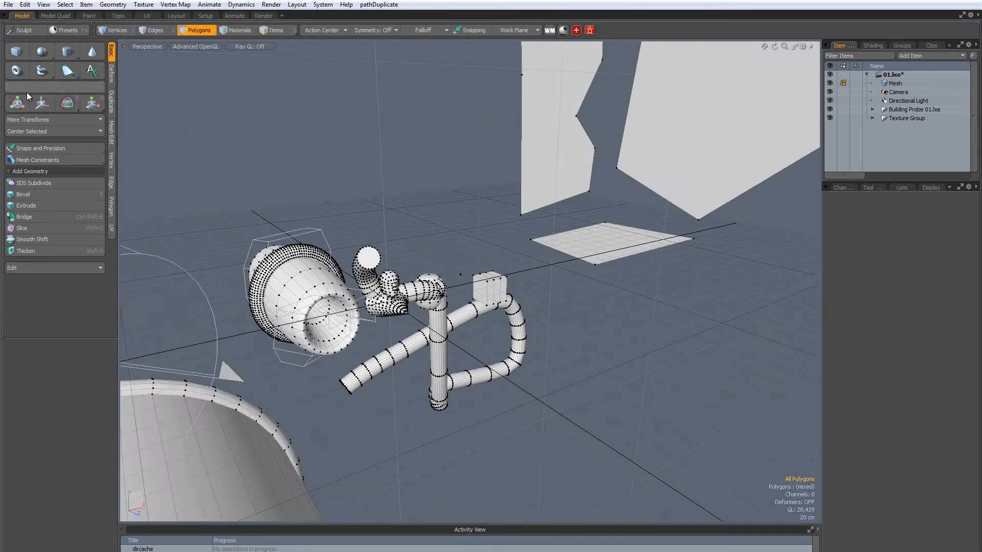
click(117, 30)
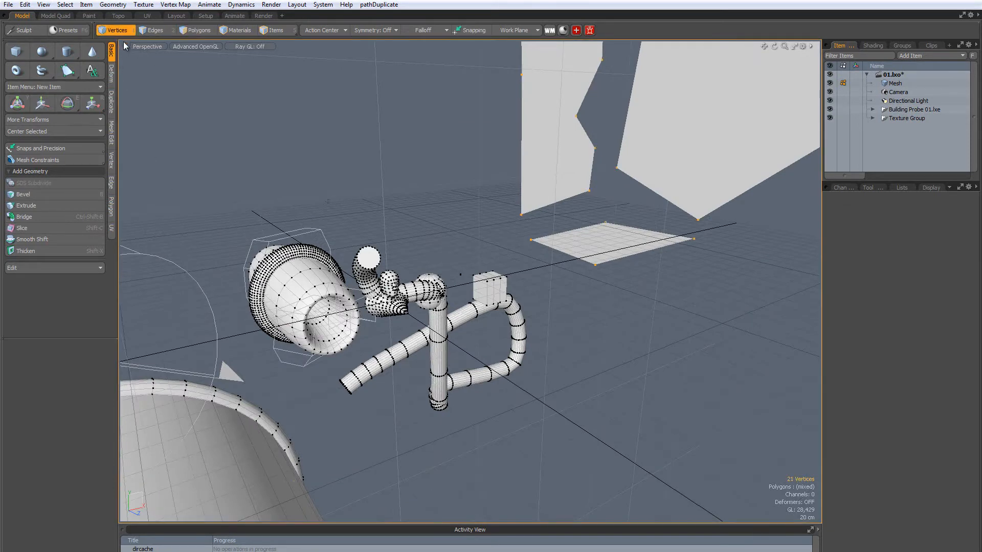
click(156, 31)
click(203, 29)
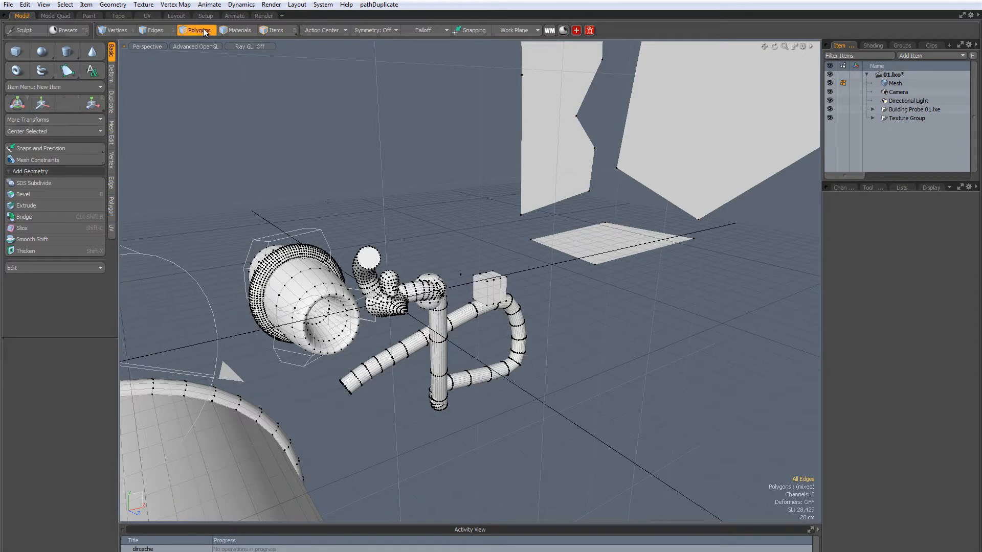
click(242, 30)
click(276, 29)
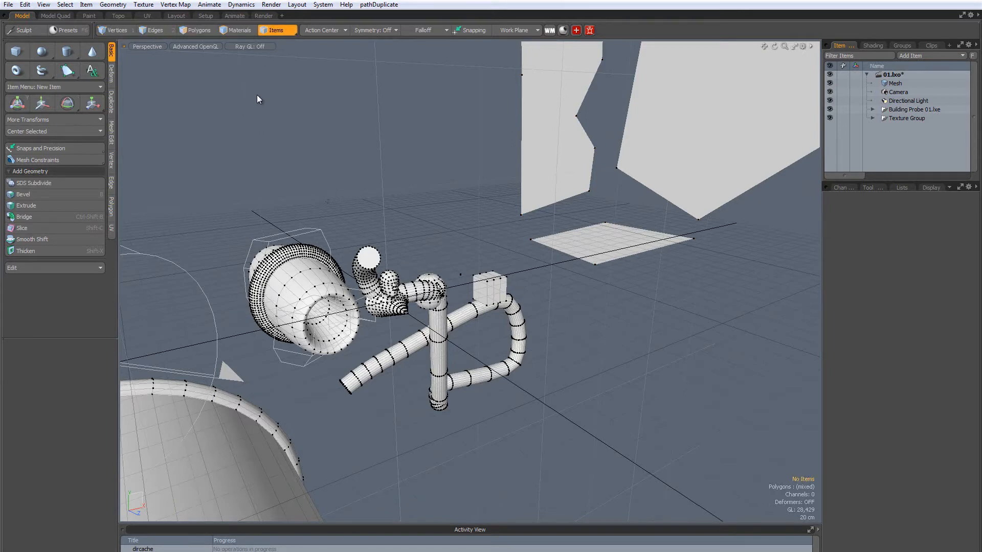
Cycle through the component selection modes until Polygons is active.
key(space)
key(space)
key(space)
key(space)
key(space)
key(space)
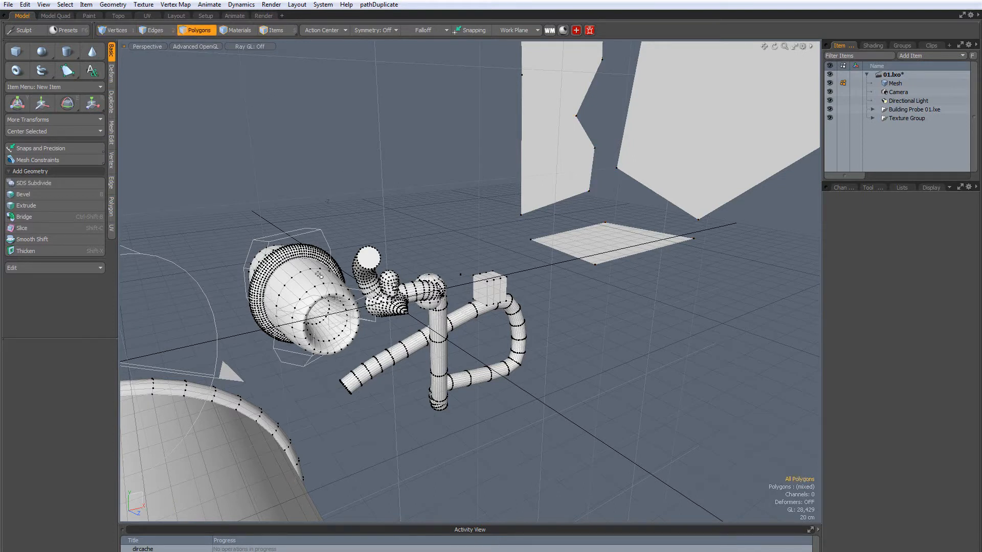
Select an edge loop around the barrel-shaped cylinder, then select a strip of six polygons beside it in Polygons mode.
key(2)
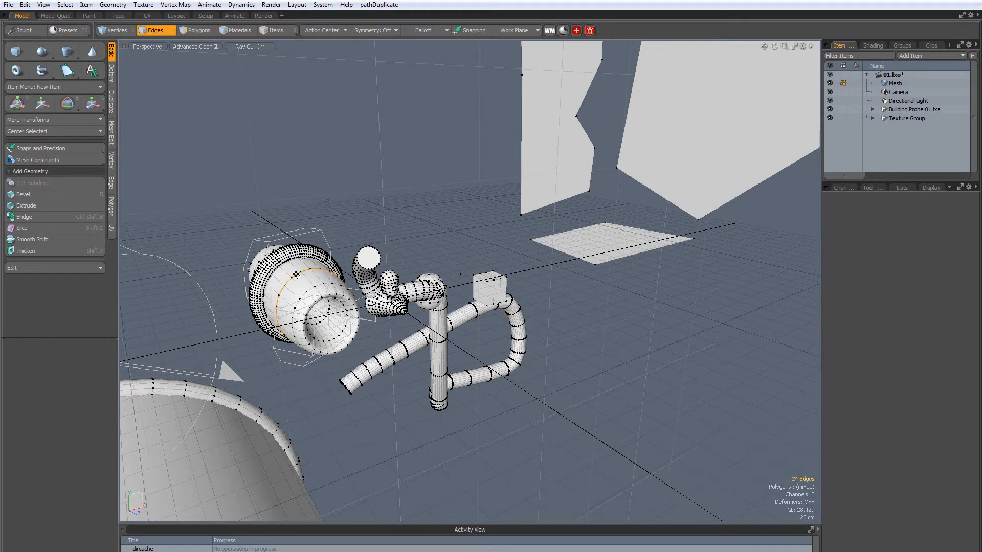
scroll(296, 282, up, 3)
mouse_move(296, 282)
alt+mouse_down()
mouse_move(390, 332)
mouse_move(419, 379)
mouse_move(420, 426)
mouse_move(236, 89)
alt+mouse_up()
key(3)
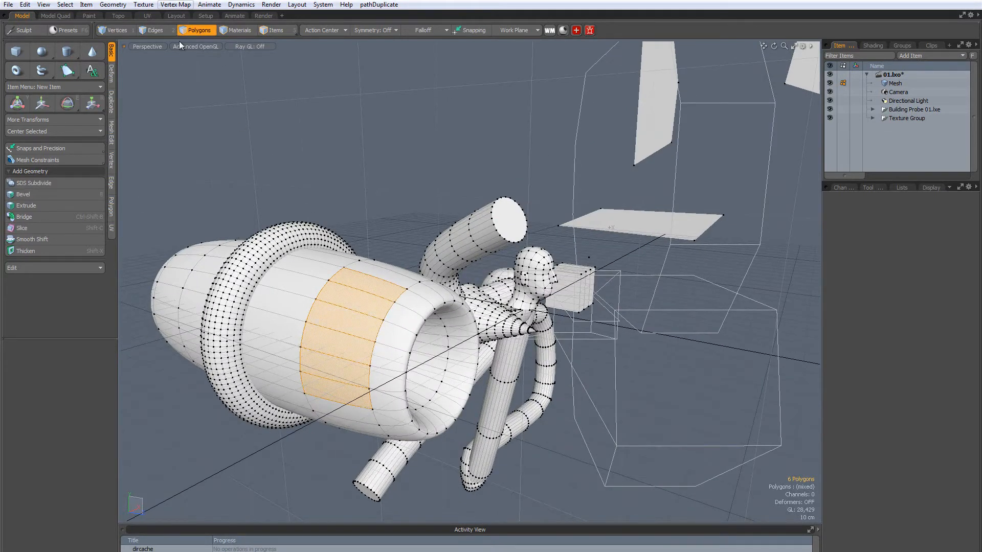
alt+drag(281, 127, 478, 281)
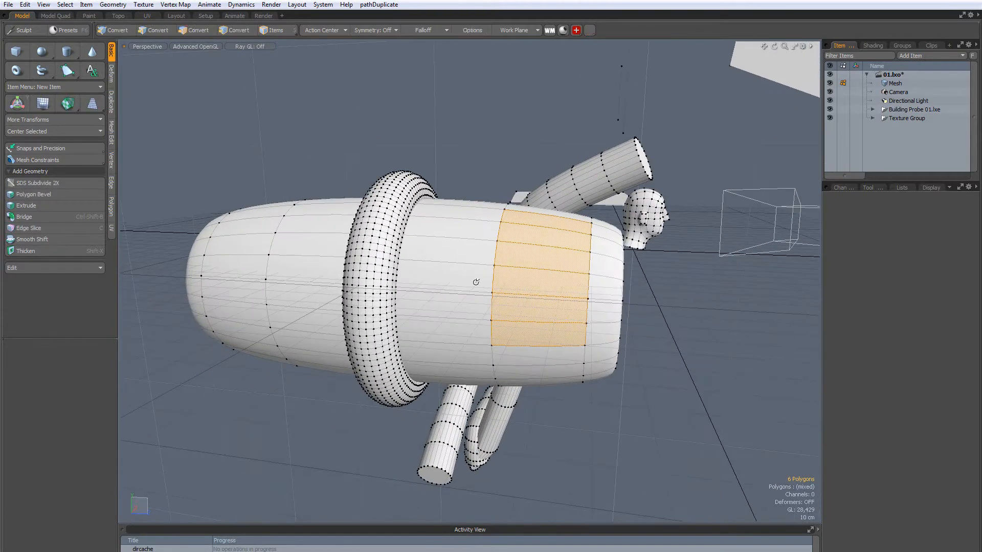
Return to the edge loop selection on the barrel-shaped cylinder and bevel the loop.
click(158, 31)
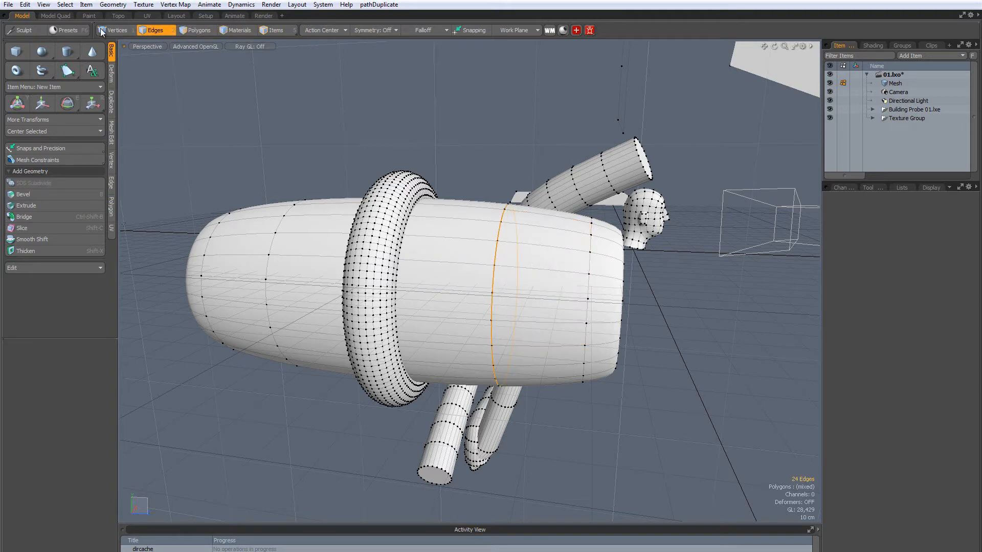
alt+drag(468, 246, 481, 258)
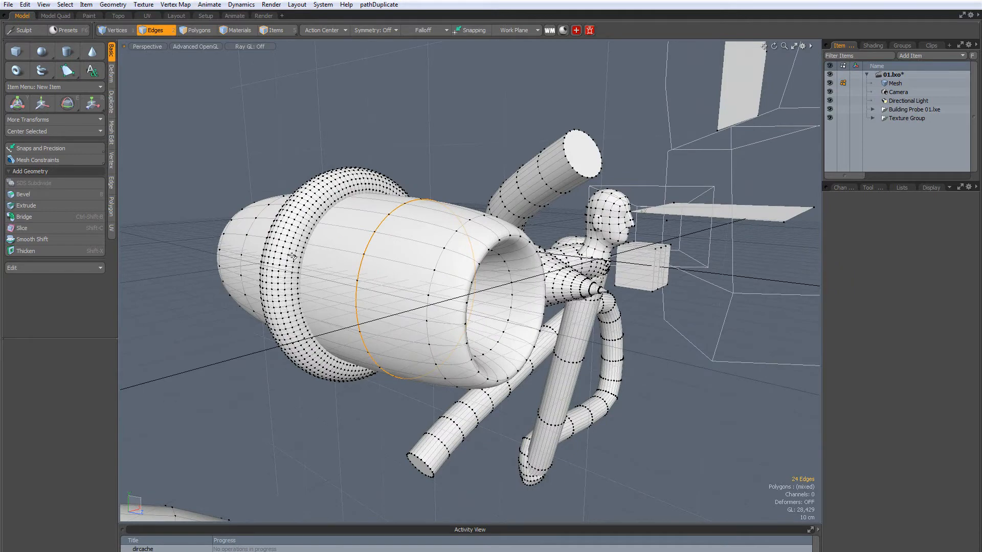
key(b)
scroll(476, 266, up, 3)
alt+drag(412, 290, 486, 263)
right_drag(486, 263, 484, 261)
alt+drag(496, 258, 463, 299)
Bevel the selected six-polygon strip on the barrel inward with a shift of about -6.4 cm and an inset of about 9.56 cm.
click(210, 29)
alt+drag(286, 205, 564, 212)
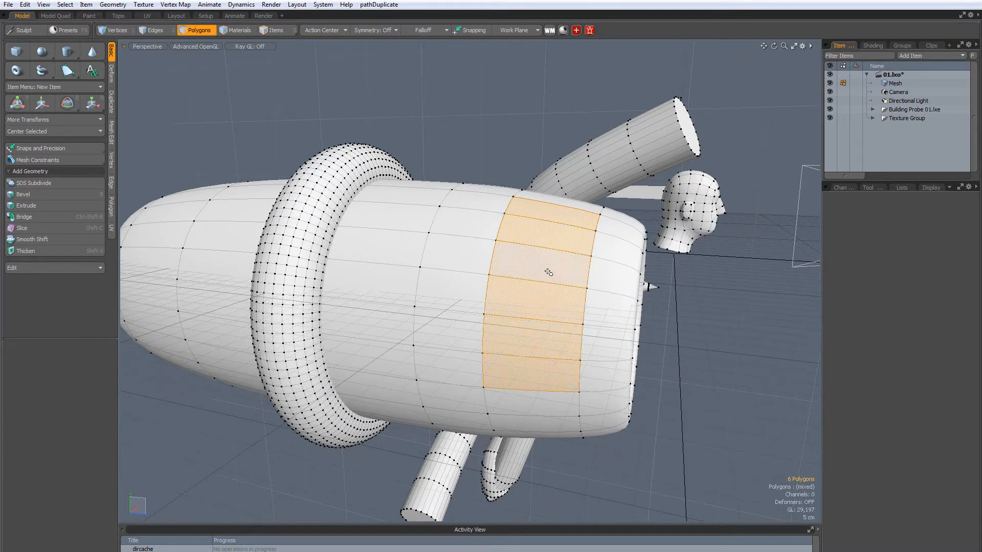
key(b)
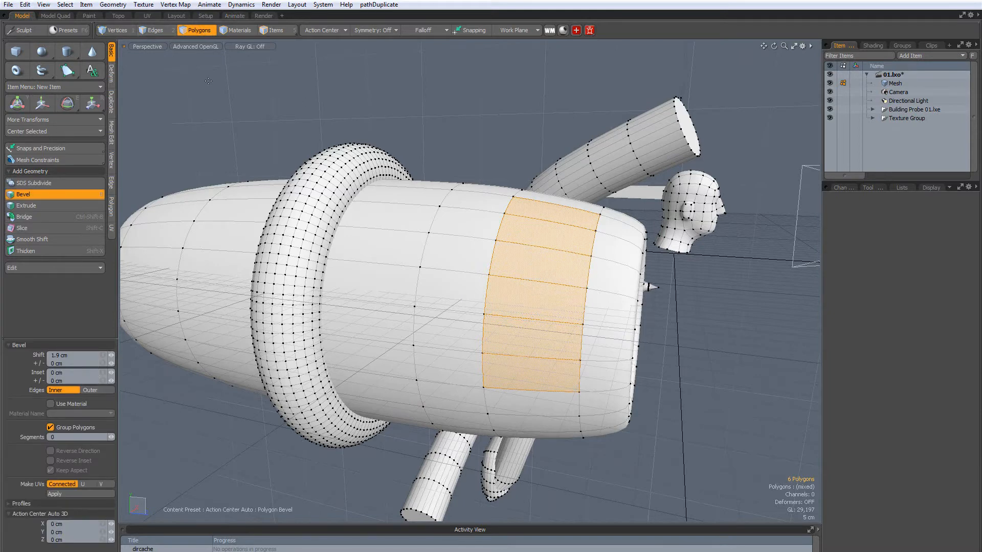
alt+drag(267, 147, 441, 222)
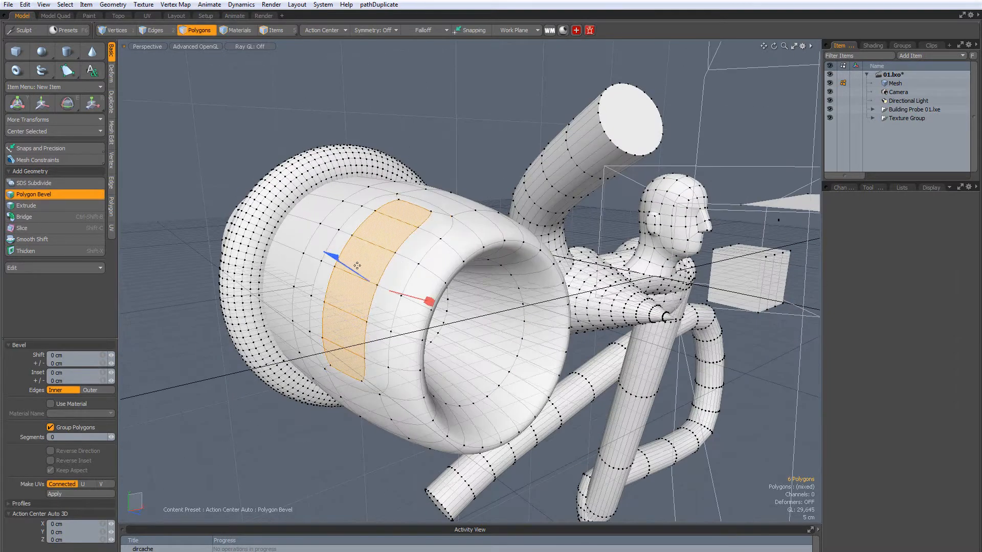
drag(357, 265, 366, 282)
drag(445, 316, 456, 319)
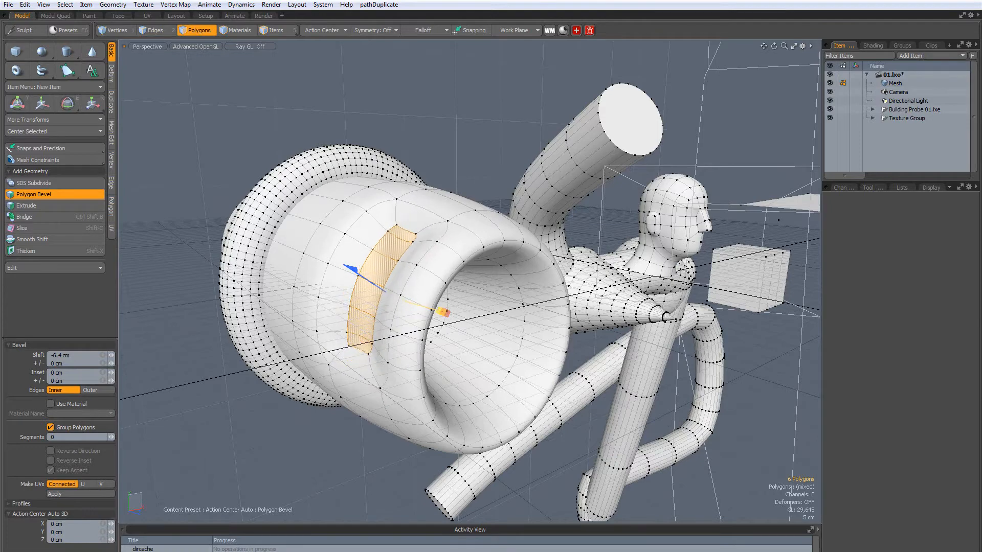
key(space)
click(420, 159)
scroll(420, 160, up, 3)
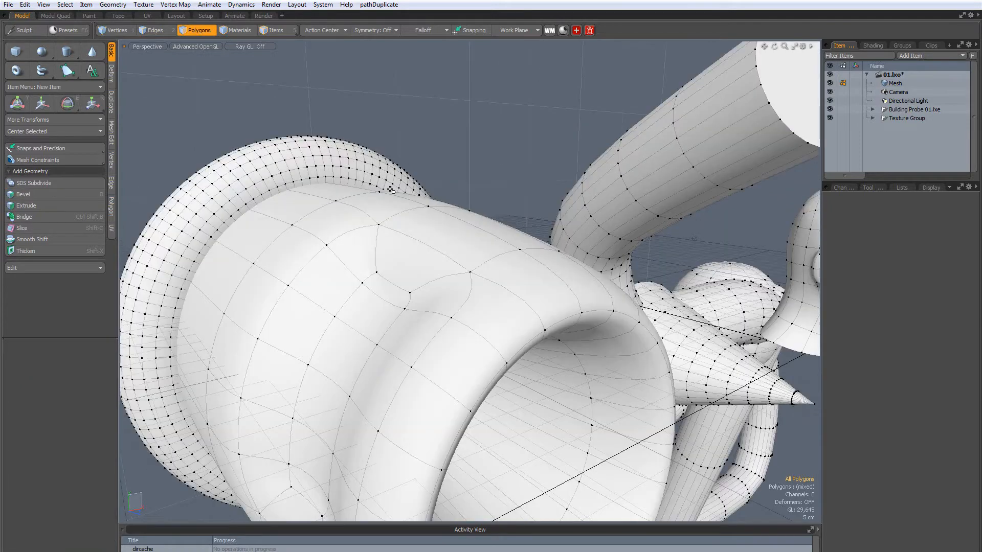
Examine the bevelled recess on the barrel from several angles in Edges and Polygons selection modes.
click(157, 32)
alt+drag(276, 340, 358, 284)
scroll(344, 278, down, 5)
scroll(434, 296, up, 2)
key(Escape)
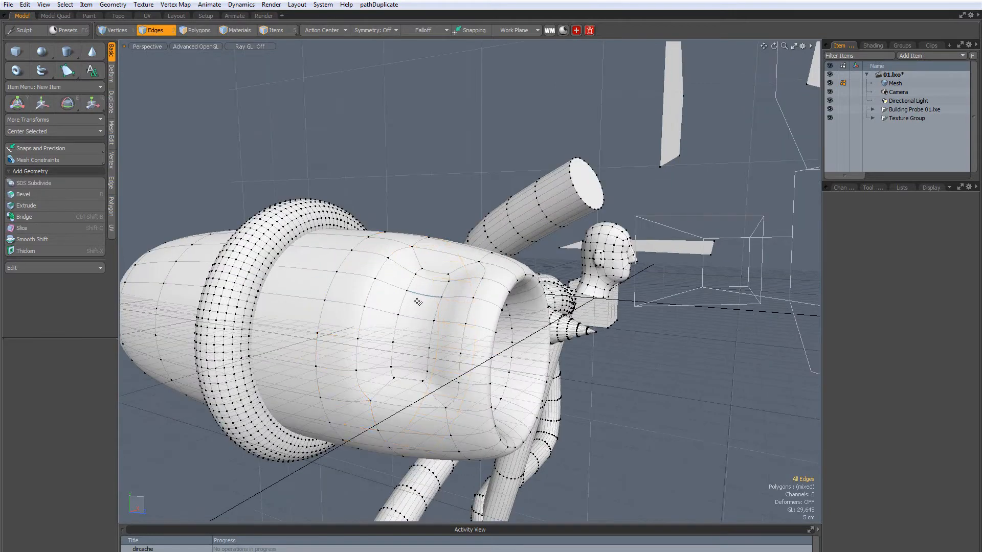
click(182, 32)
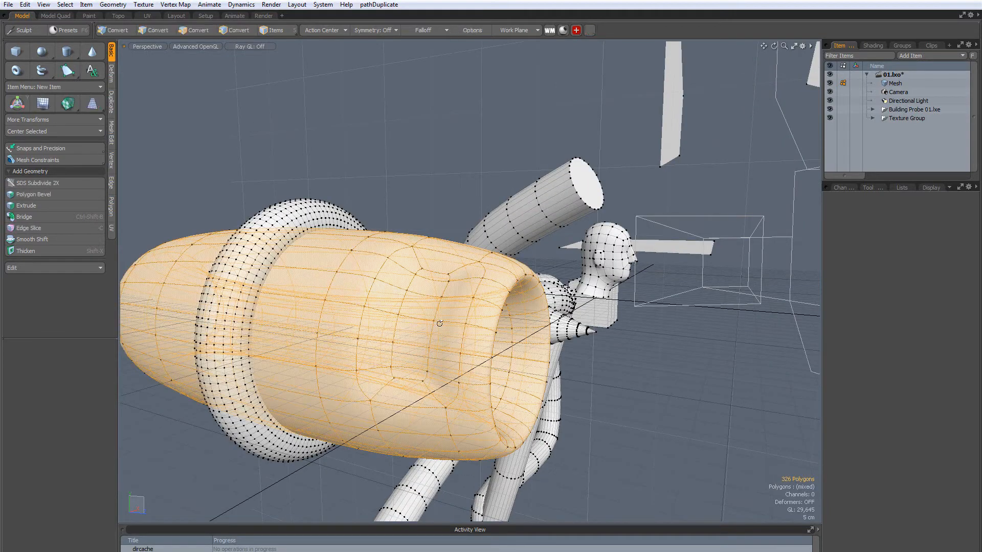
scroll(437, 315, up, 5)
alt+drag(284, 313, 464, 246)
scroll(465, 246, down, 3)
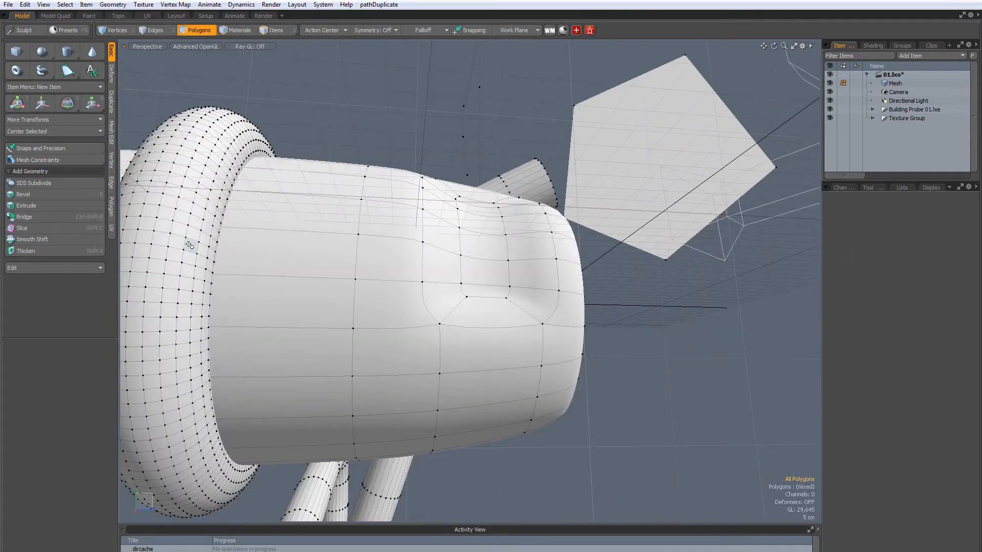
alt+drag(189, 246, 345, 230)
scroll(345, 229, up, 4)
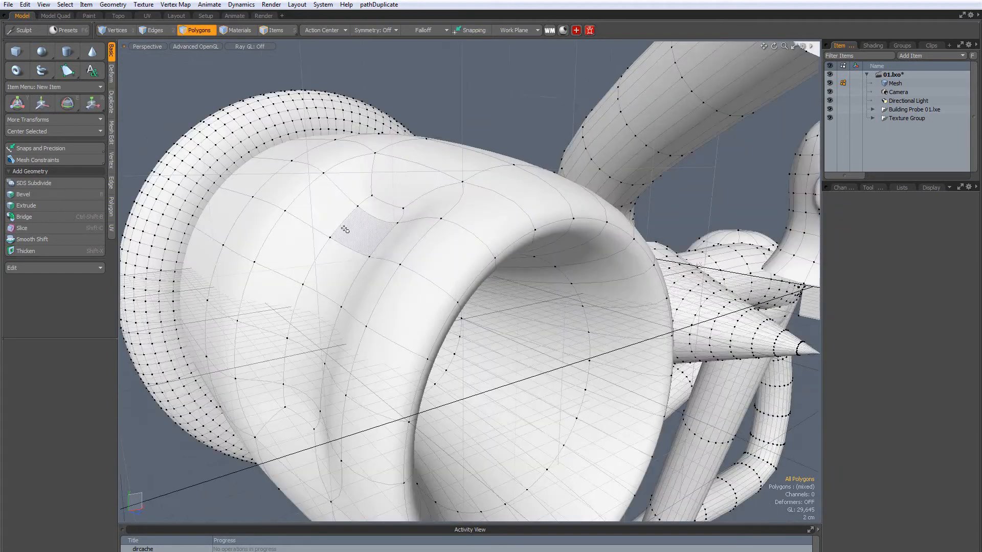
Compare the barrel and its recess with subdivision smoothing off and on, viewed from several sides.
key(Tab)
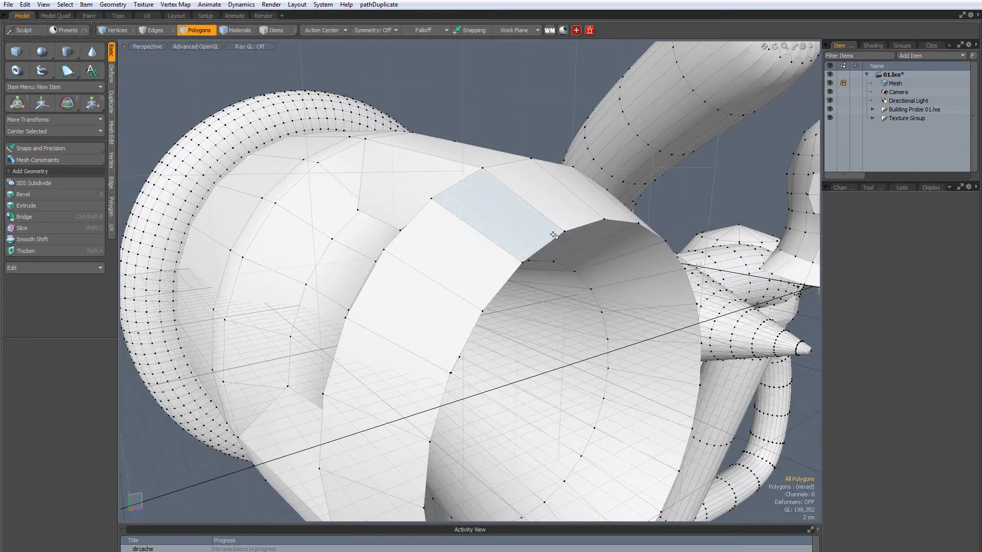
alt+drag(356, 233, 393, 222)
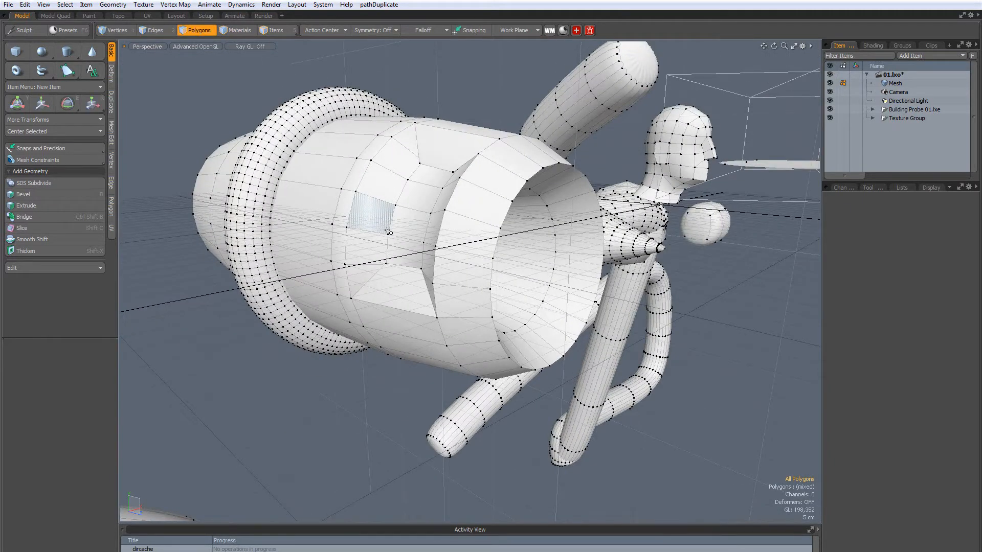
key(Tab)
key(Tab)
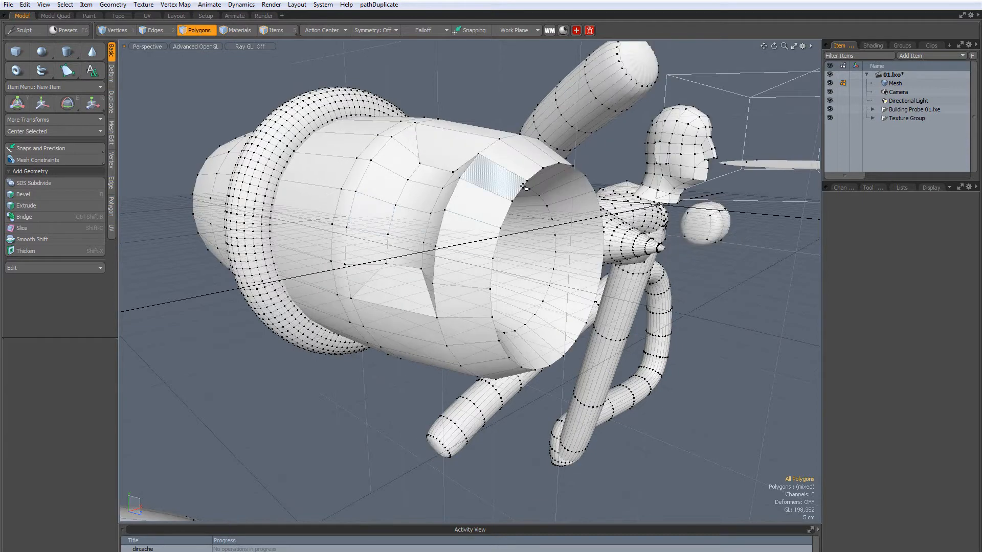
key(Tab)
key(alt)
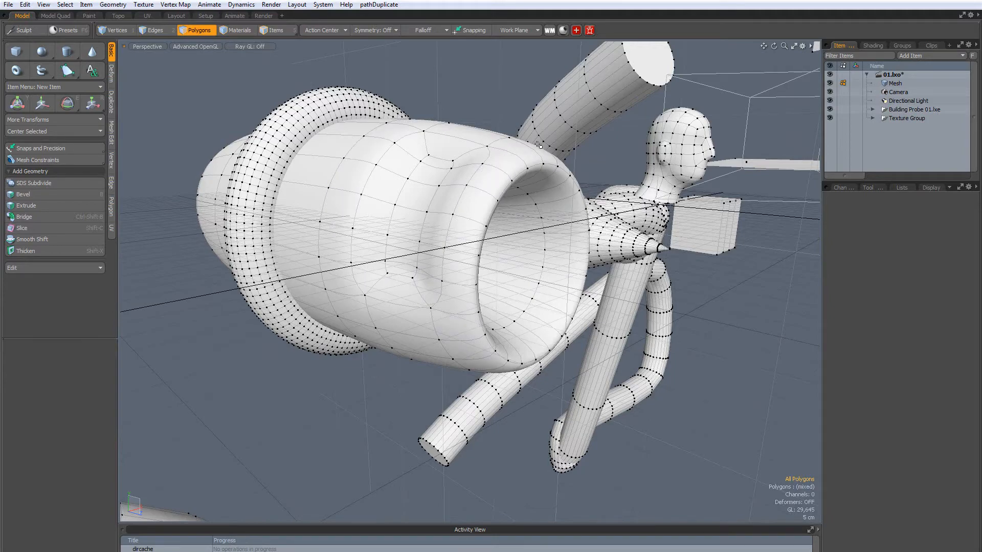
alt+drag(551, 254, 463, 136)
key(Tab)
key(Tab)
key(Tab)
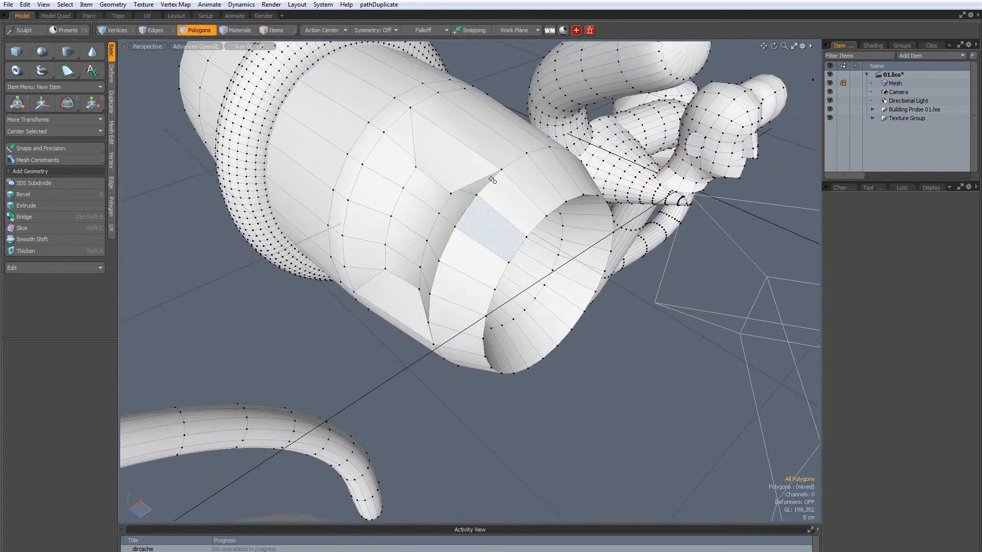
alt+drag(409, 240, 445, 230)
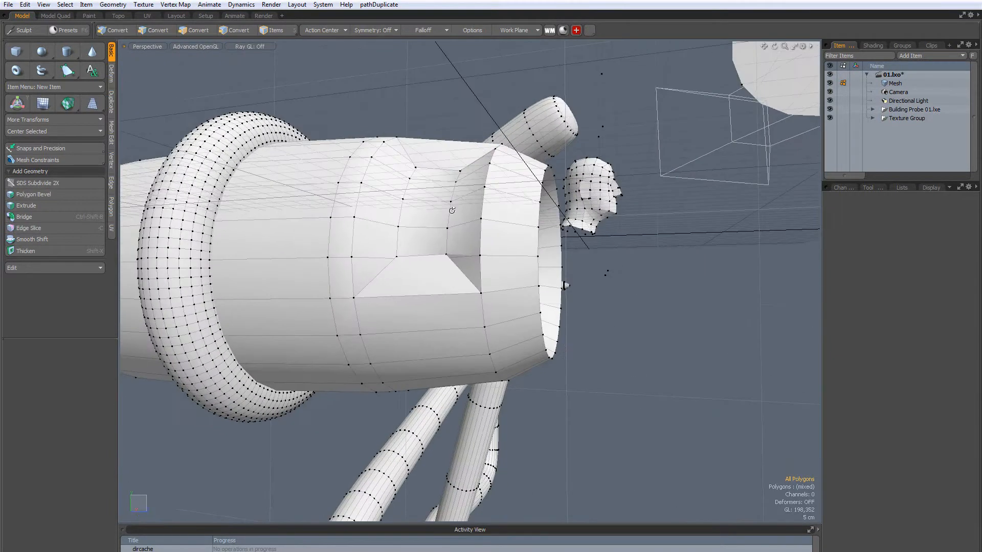
key(Tab)
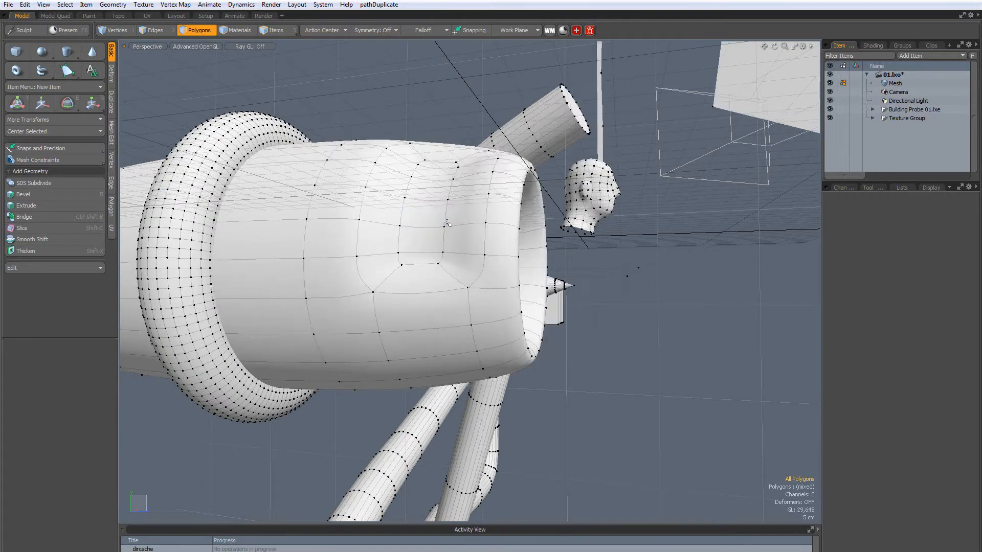
key(Tab)
key(Tab)
key(Tab)
key(Tab)
scroll(494, 174, down, 5)
scroll(494, 175, up, 6)
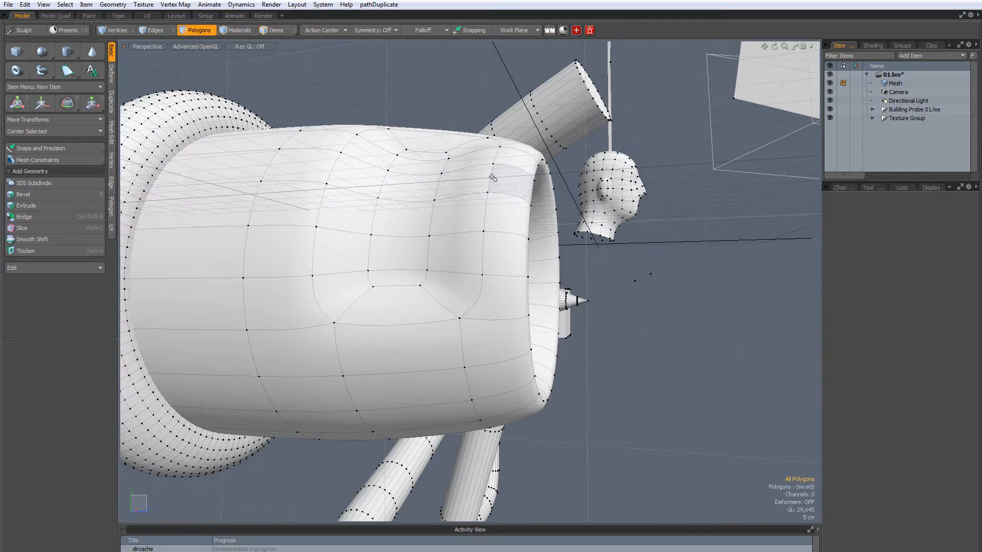
Toggle subdivision smoothing on the barrel a few more times and leave it switched off, showing the faceted cage.
key(Tab)
alt+drag(399, 220, 481, 276)
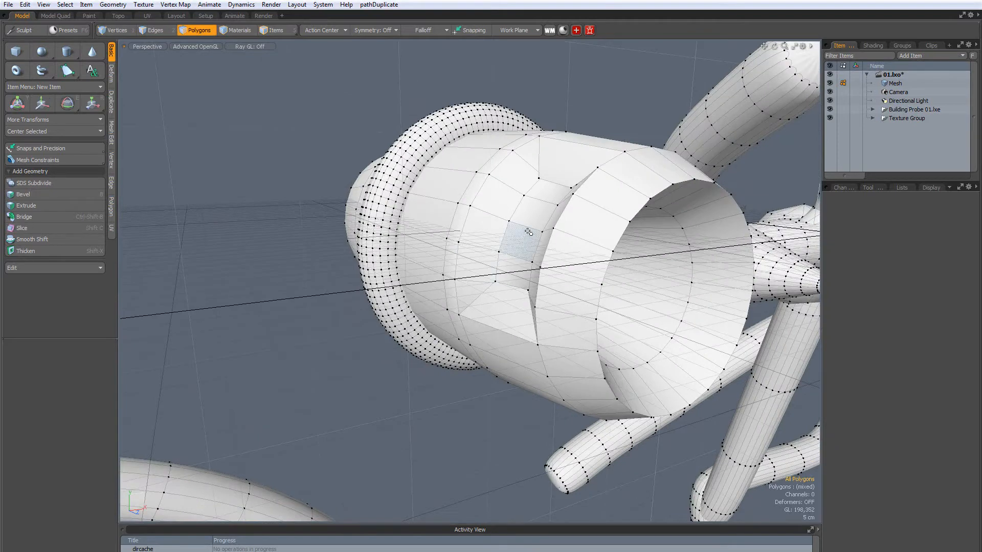
click(464, 321)
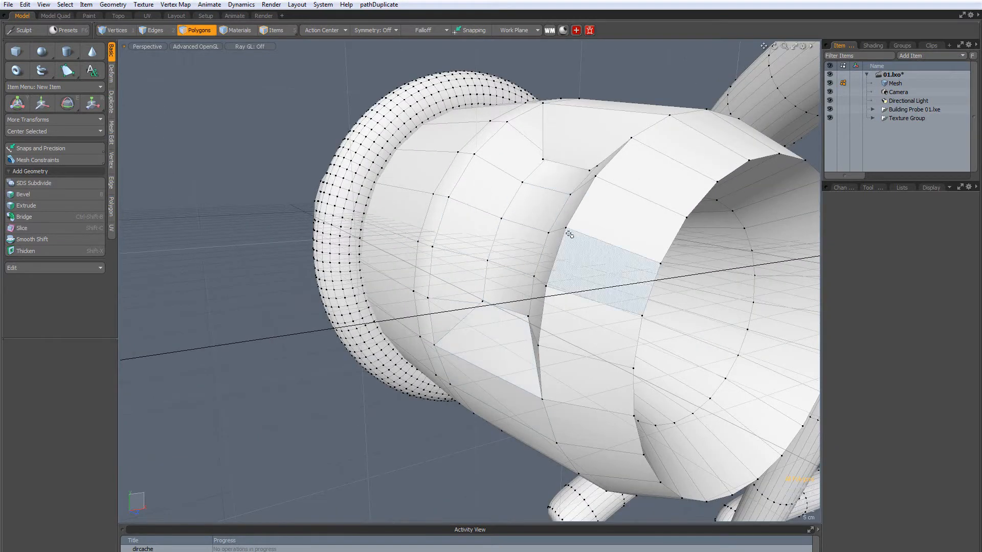
key(Tab)
key(Tab)
key(Tab)
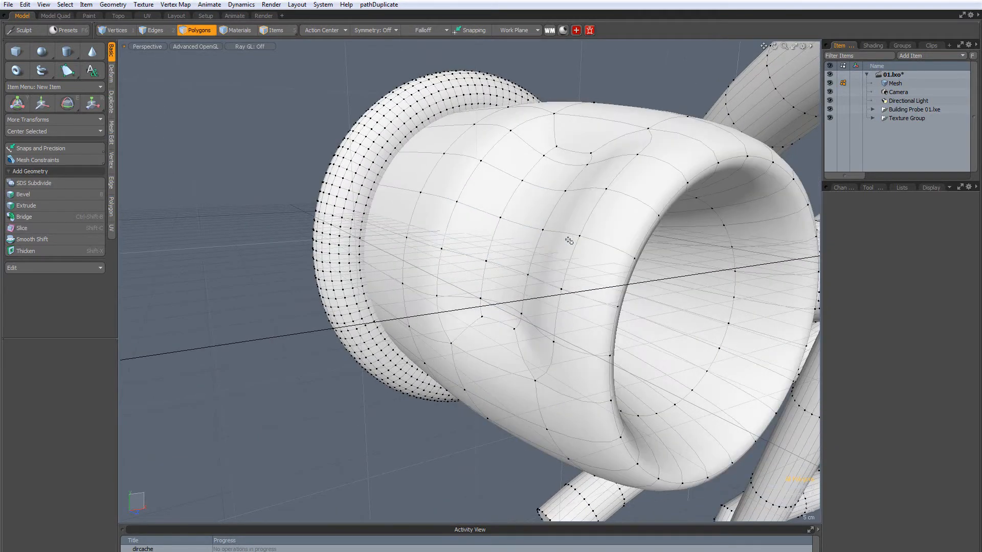
key(Tab)
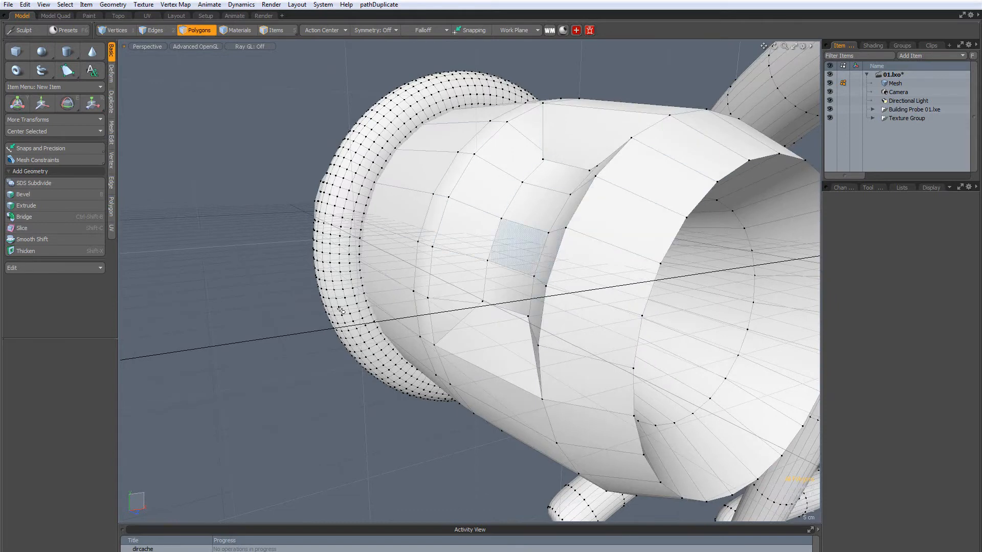
alt+drag(519, 247, 517, 321)
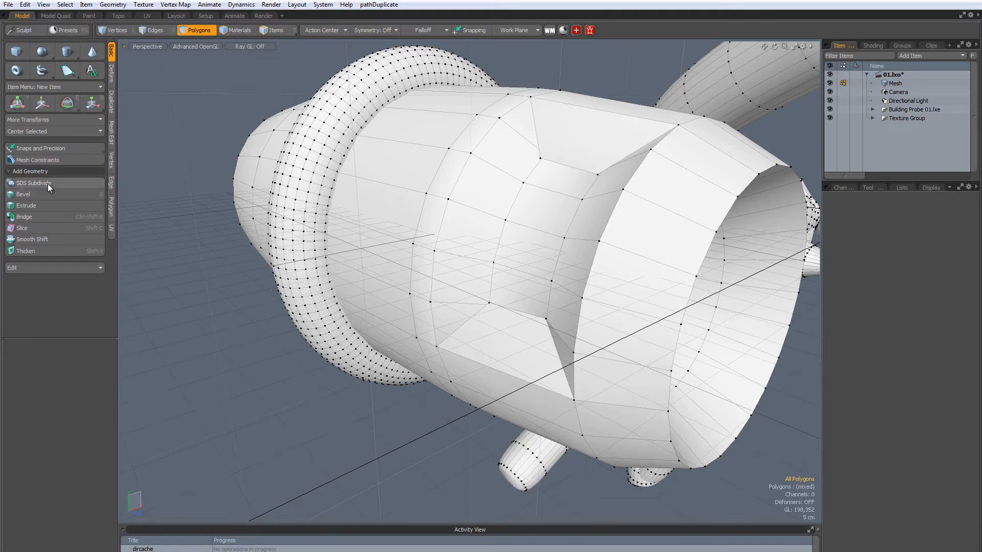
Try SDS Subdivide on a strip of four barrel polygons beside the torus ring, then undo it and clear the selection.
click(143, 31)
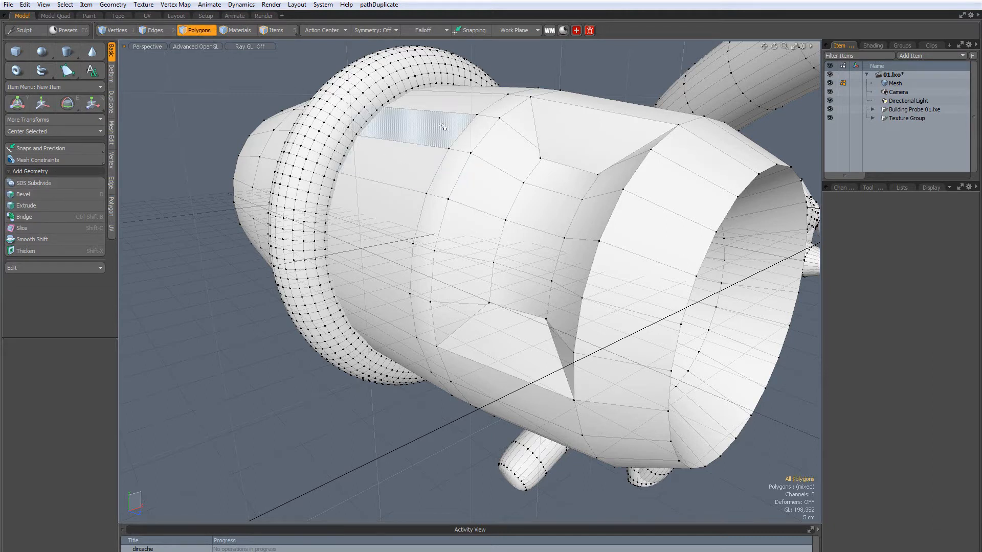
drag(417, 128, 365, 259)
click(65, 181)
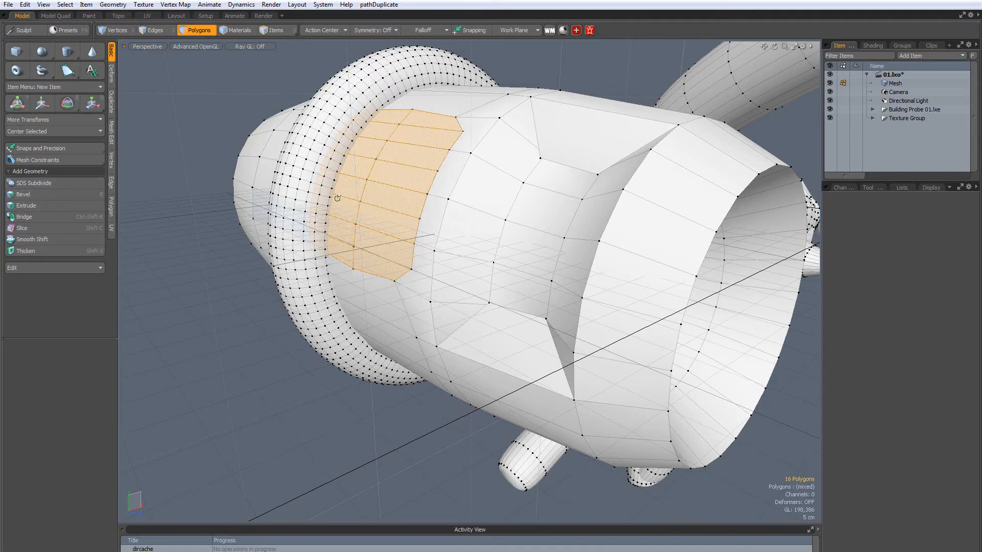
alt+drag(337, 204, 186, 231)
key(ctrl+z)
scroll(467, 180, up, 5)
scroll(491, 219, down, 5)
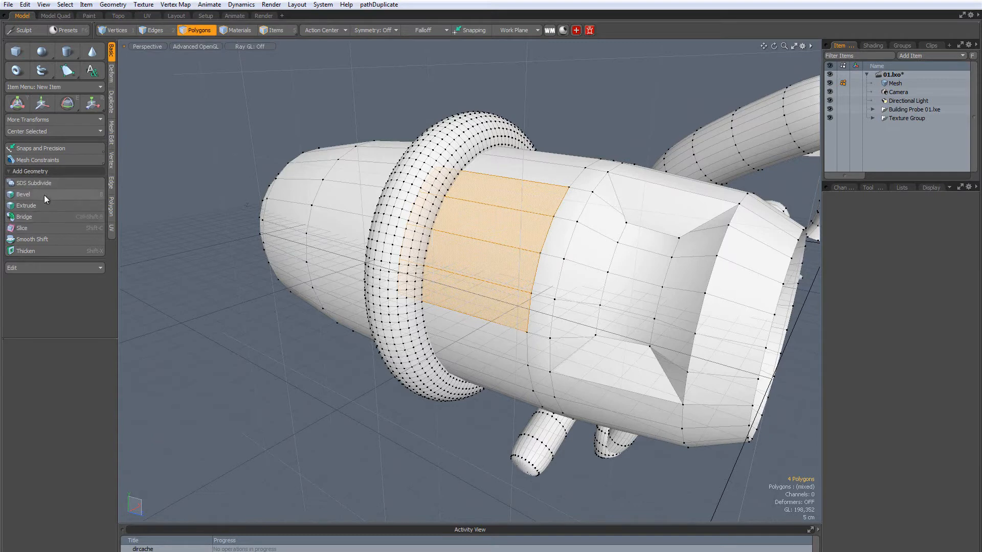
key(Escape)
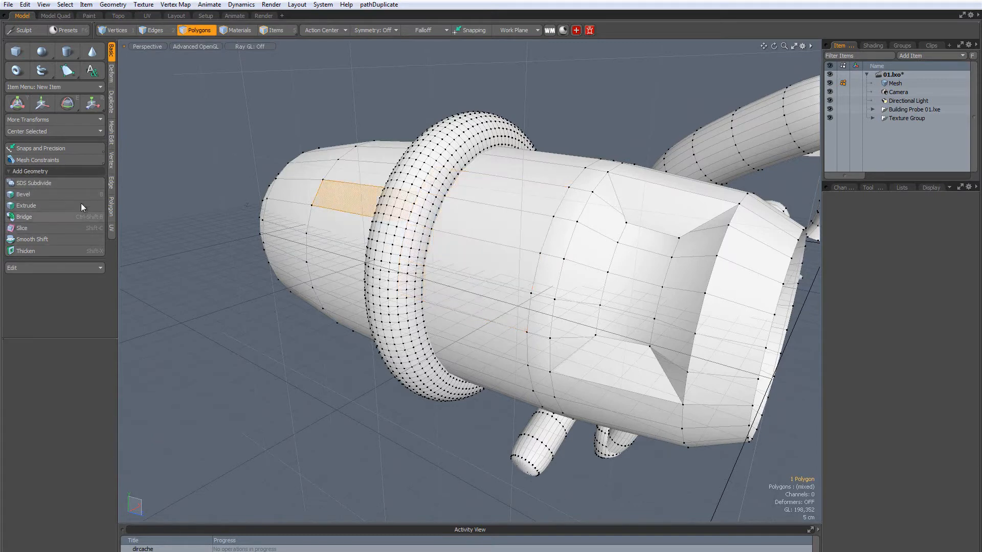
Extrude the single selected polygon behind the torus ring outward into a long block, then clear the selection.
drag(359, 166, 353, 86)
alt+drag(394, 135, 337, 158)
drag(451, 93, 277, 108)
alt+drag(357, 229, 455, 208)
key(space)
scroll(455, 208, down, 5)
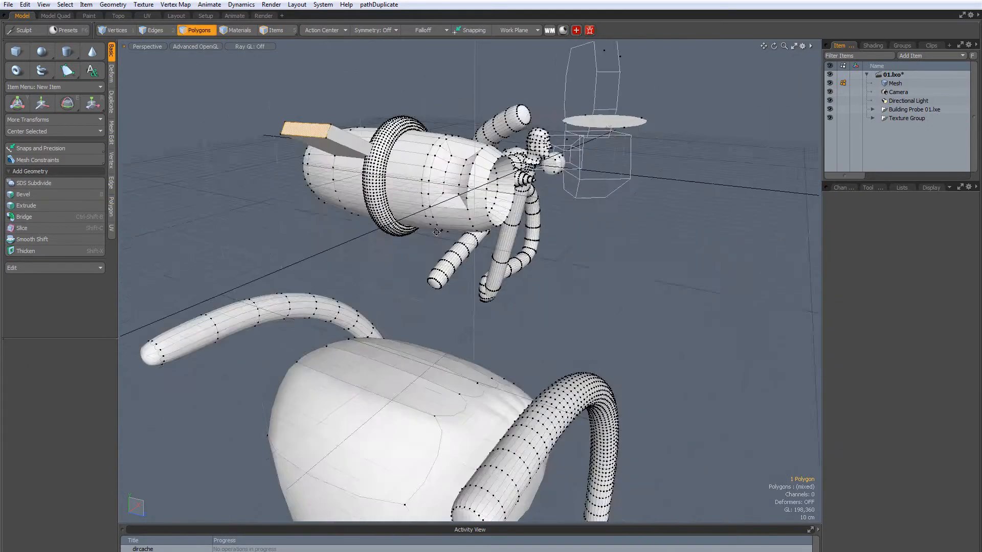
alt+drag(455, 328, 445, 370)
alt+drag(530, 273, 440, 332)
scroll(389, 224, up, 4)
key(Escape)
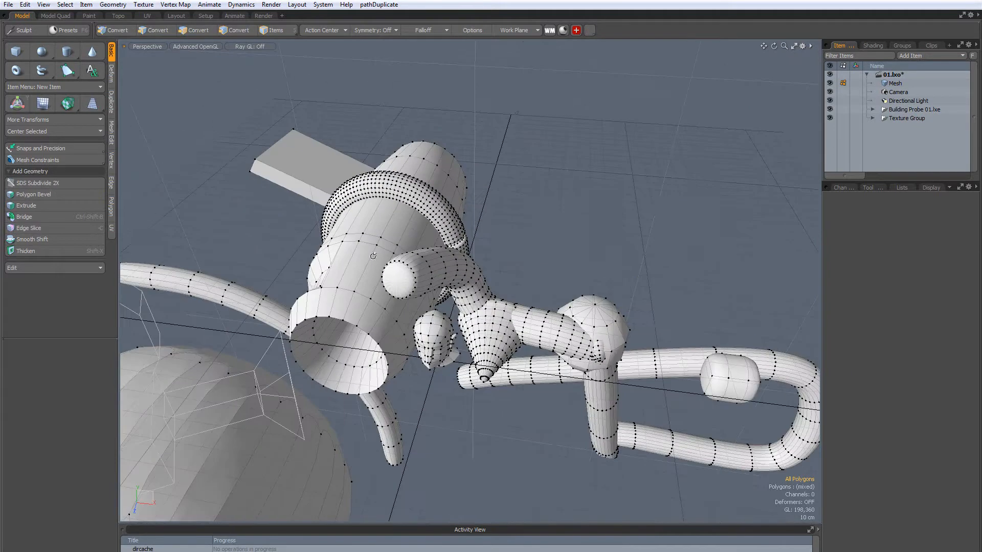
Select a strip of seven polygons around the barrel beside the torus ring in Polygons mode.
click(166, 31)
click(205, 32)
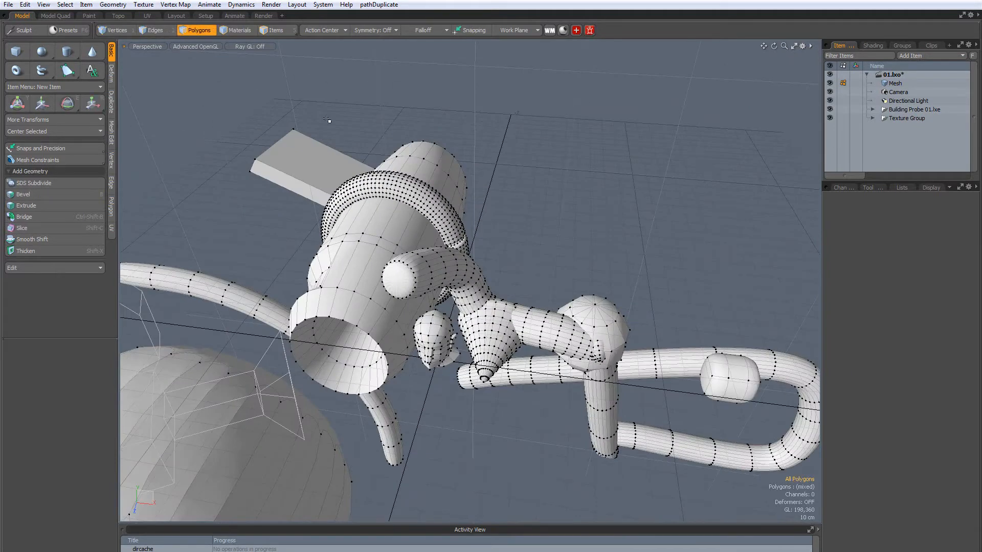
scroll(348, 133, up, 4)
mouse_move(450, 205)
alt+mouse_down()
mouse_move(398, 309)
mouse_move(460, 230)
mouse_move(503, 346)
alt+mouse_up()
scroll(440, 240, up, 2)
mouse_move(503, 347)
alt+mouse_down()
mouse_move(440, 353)
mouse_move(388, 214)
alt+mouse_up()
alt+shift+drag(388, 214, 380, 157)
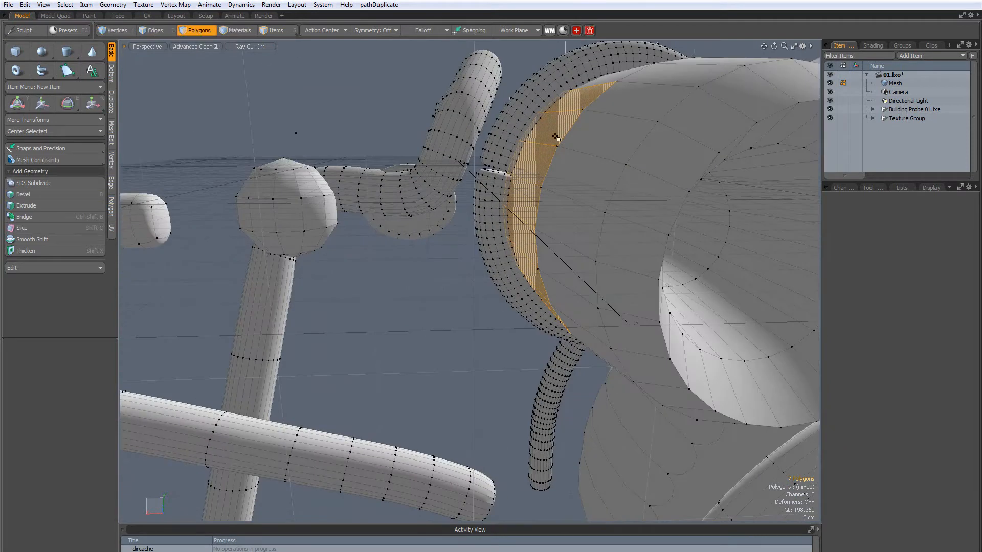
alt+drag(380, 201, 389, 263)
Try to bevel the seven-polygon strip outward with a shift of about 55.6 cm and no inset, then undo it.
key(b)
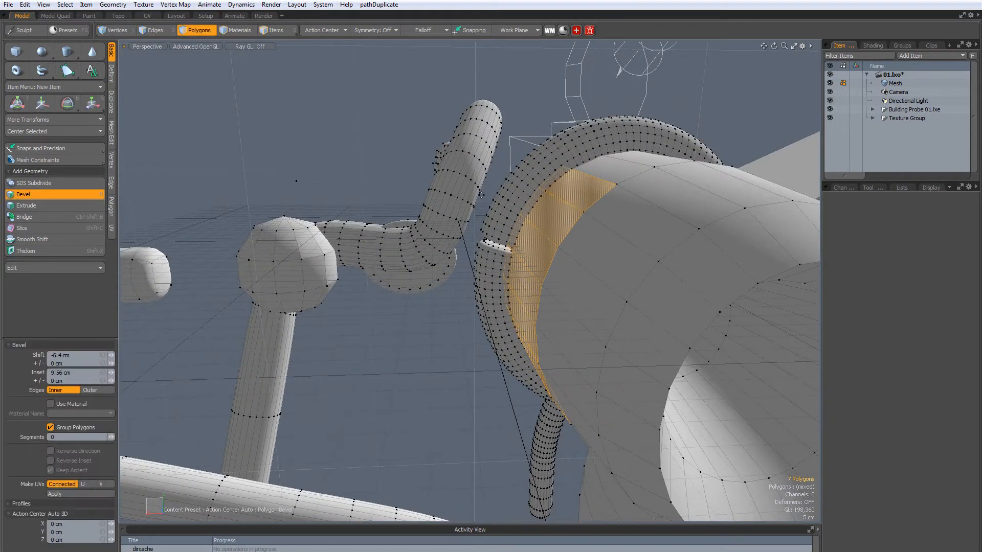
drag(519, 285, 324, 292)
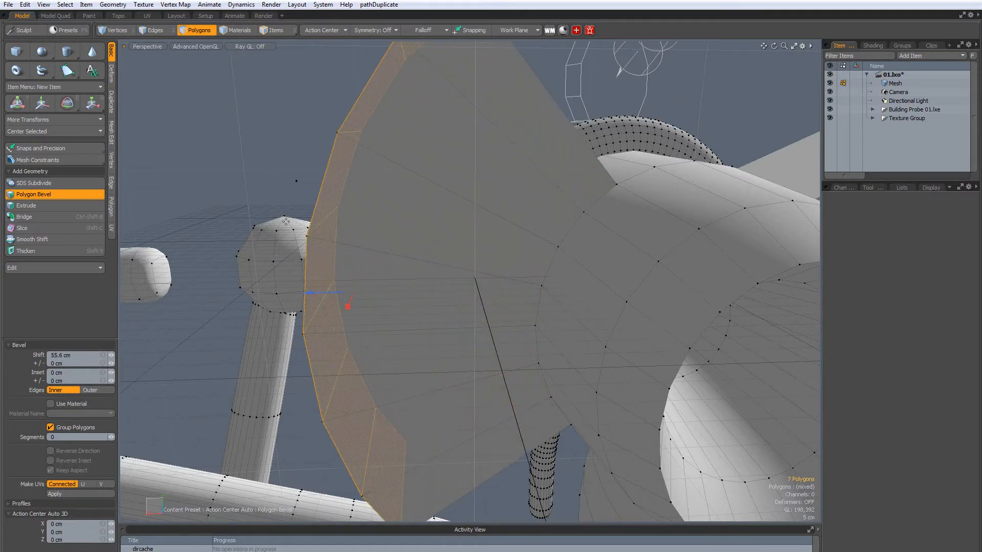
alt+drag(639, 227, 606, 228)
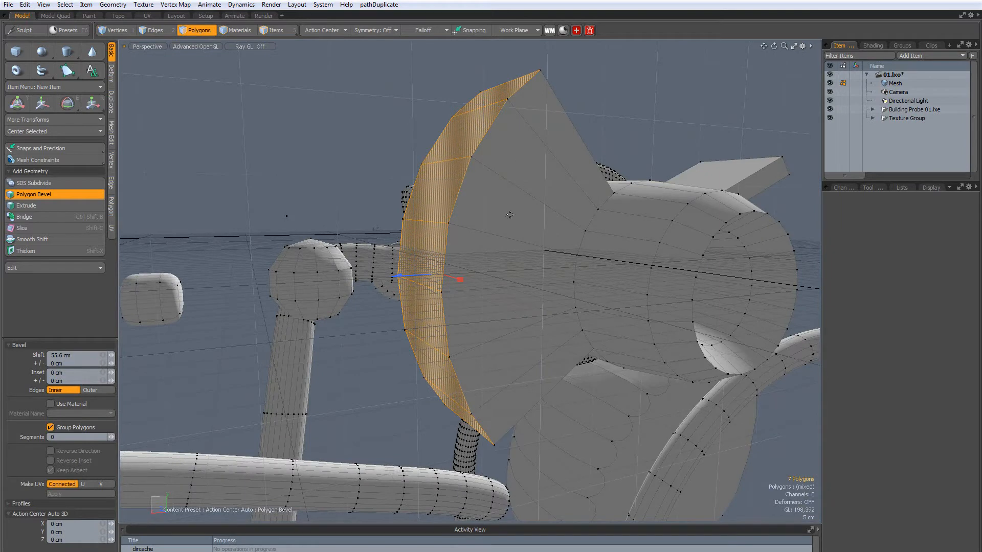
key(Escape)
key(Escape)
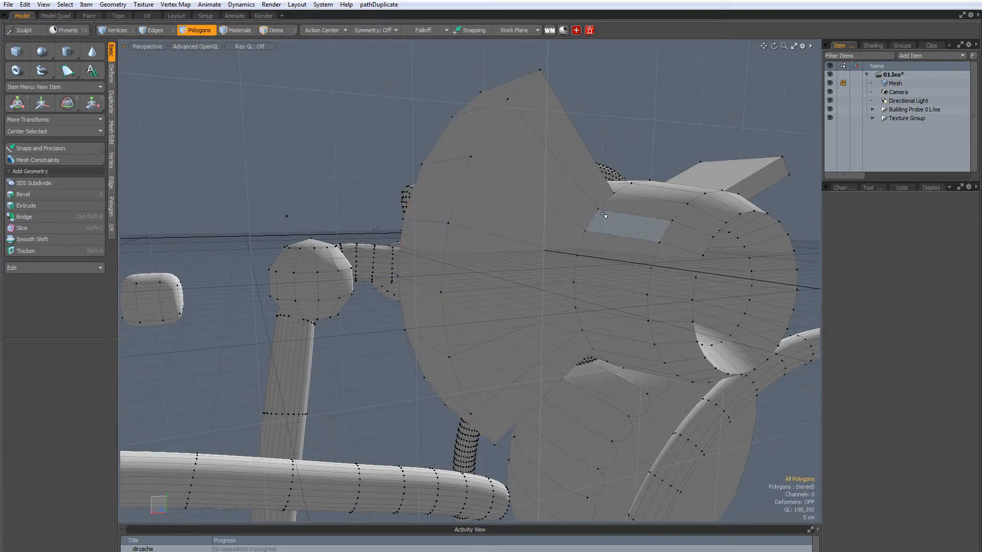
key(ctrl+z)
key(ctrl+z)
key(ctrl+z)
key(ctrl+z)
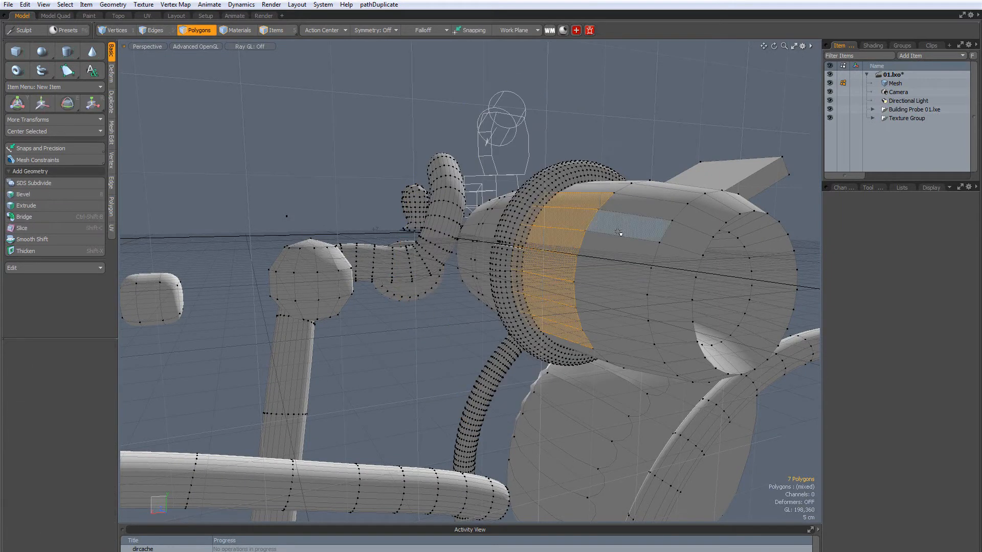
Turn on Show Selection Normals in the perspective viewport's visibility settings.
scroll(592, 220, up, 5)
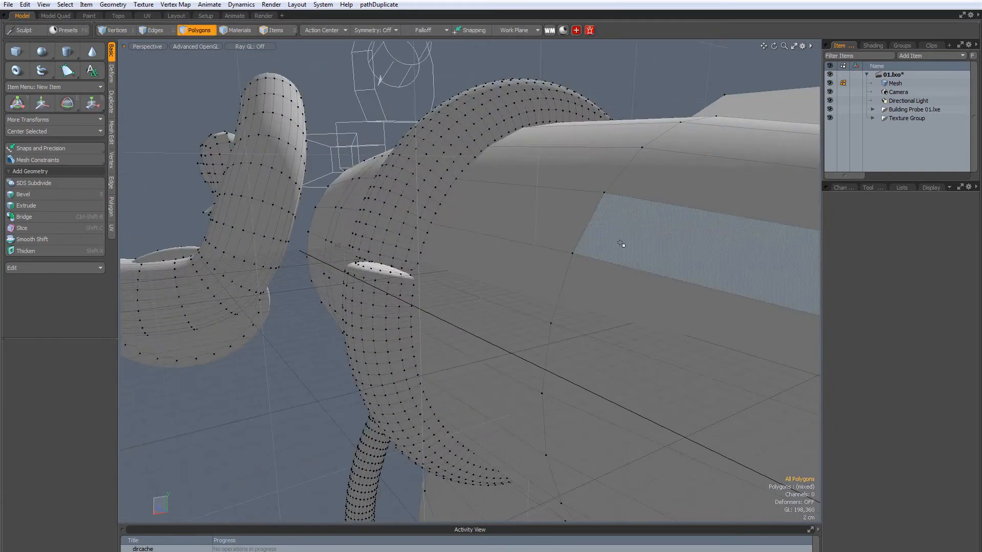
key(o)
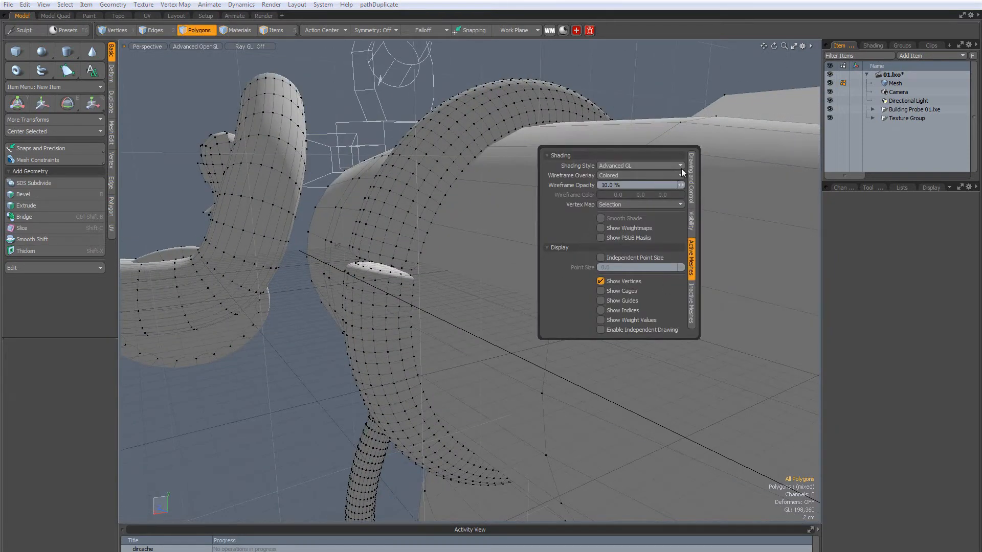
mouse_move(610, 149)
mouse_down()
mouse_move(570, 88)
mouse_move(290, 169)
mouse_move(213, 122)
mouse_up()
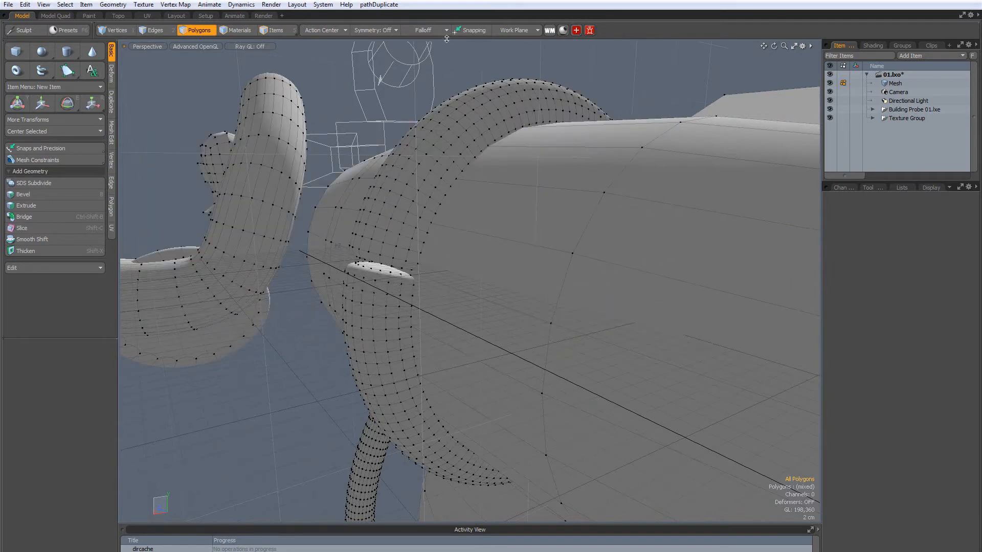
click(811, 46)
click(811, 46)
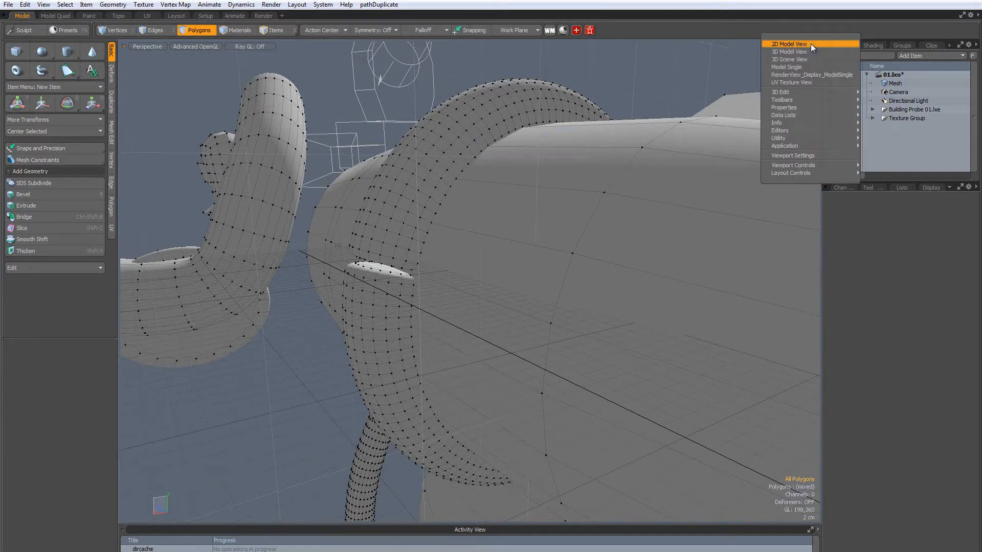
click(810, 159)
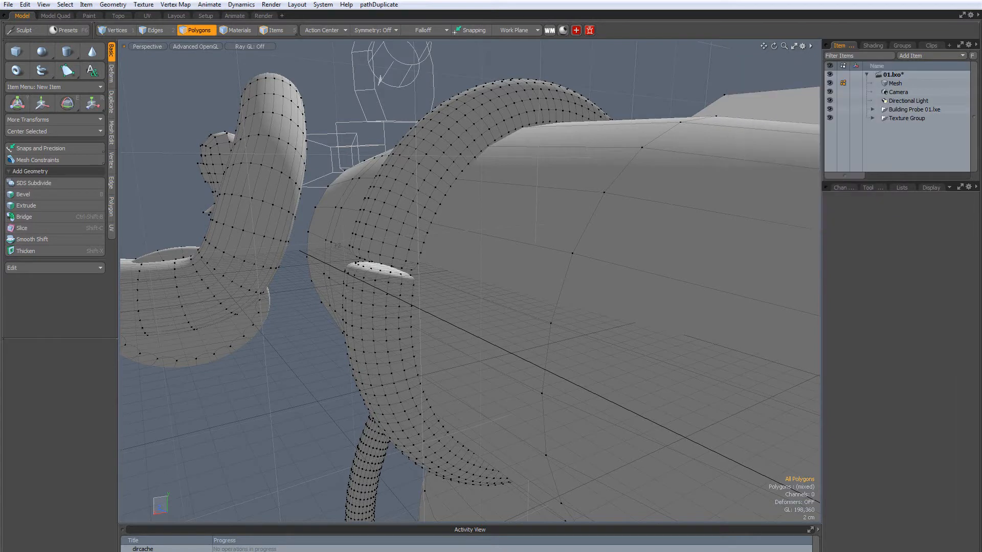
click(811, 46)
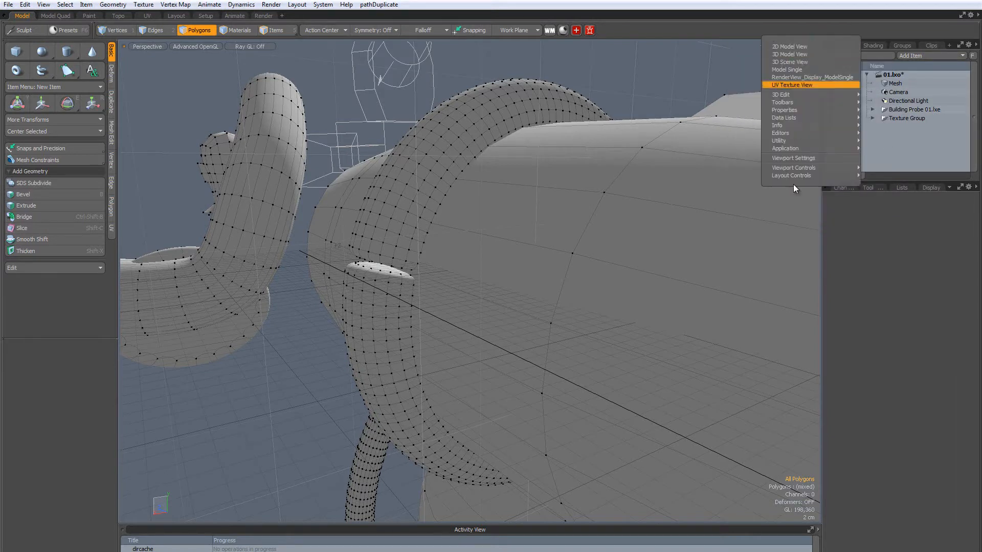
click(802, 158)
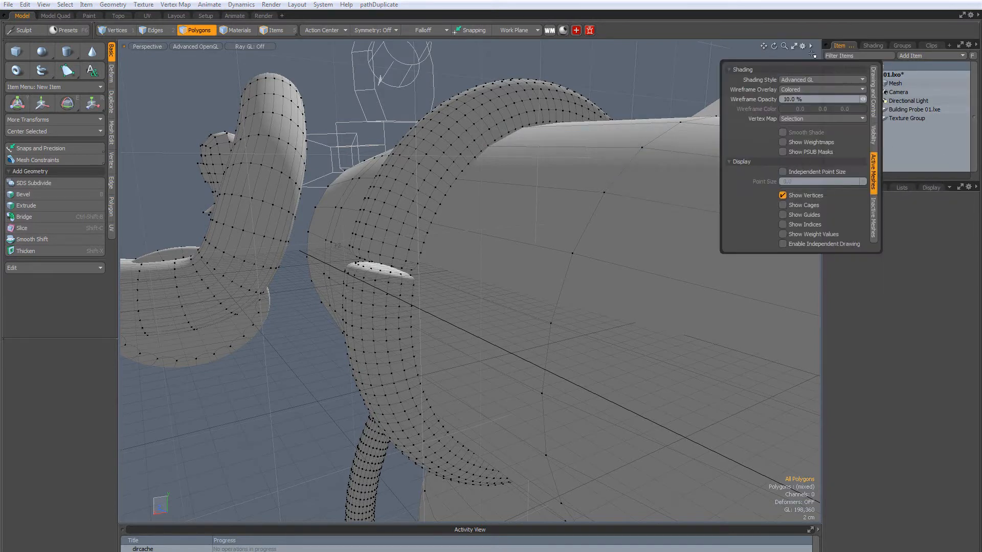
mouse_move(771, 63)
mouse_down()
mouse_move(575, 87)
mouse_move(368, 76)
mouse_up()
click(873, 93)
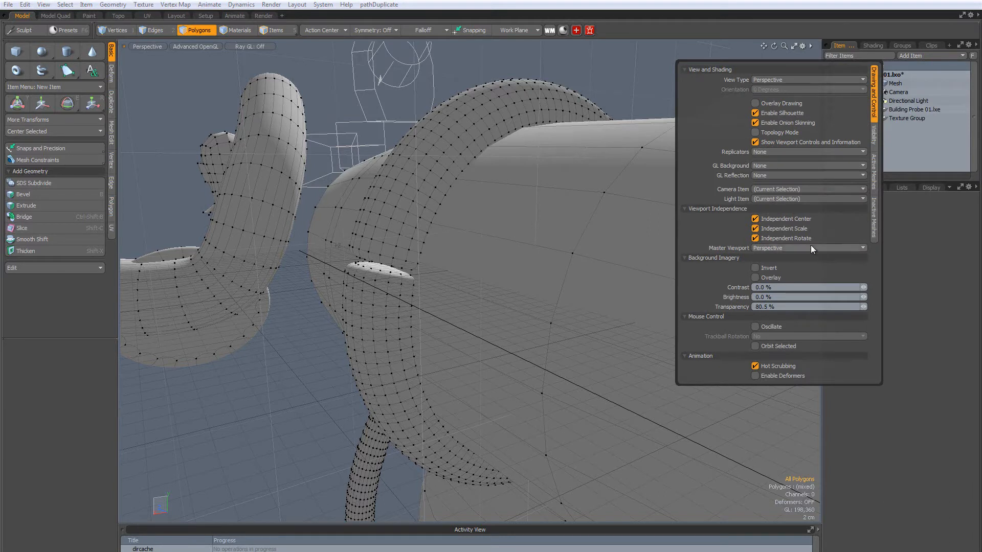
click(874, 136)
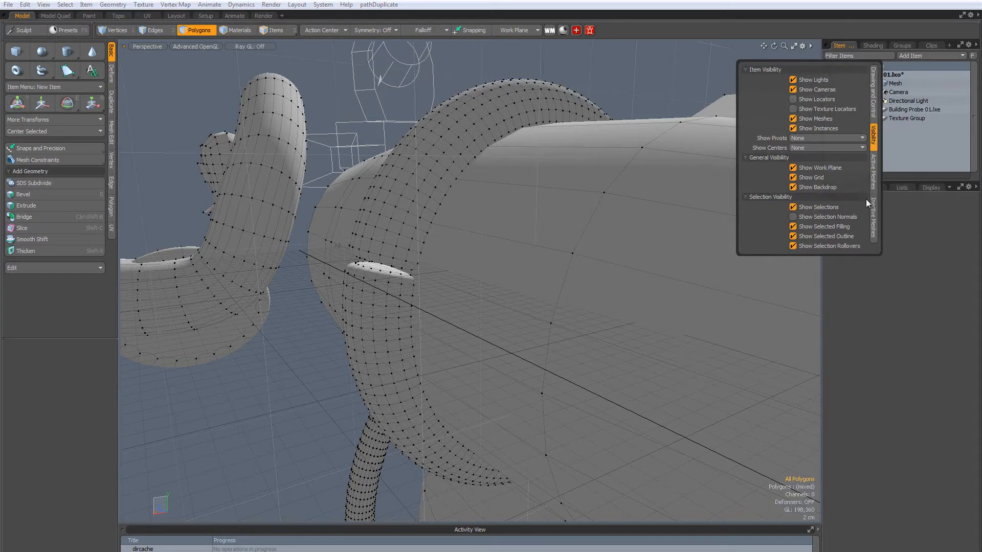
Select a strip of six polygons around the barrel beside the torus ring and examine their normals from several angles.
click(532, 232)
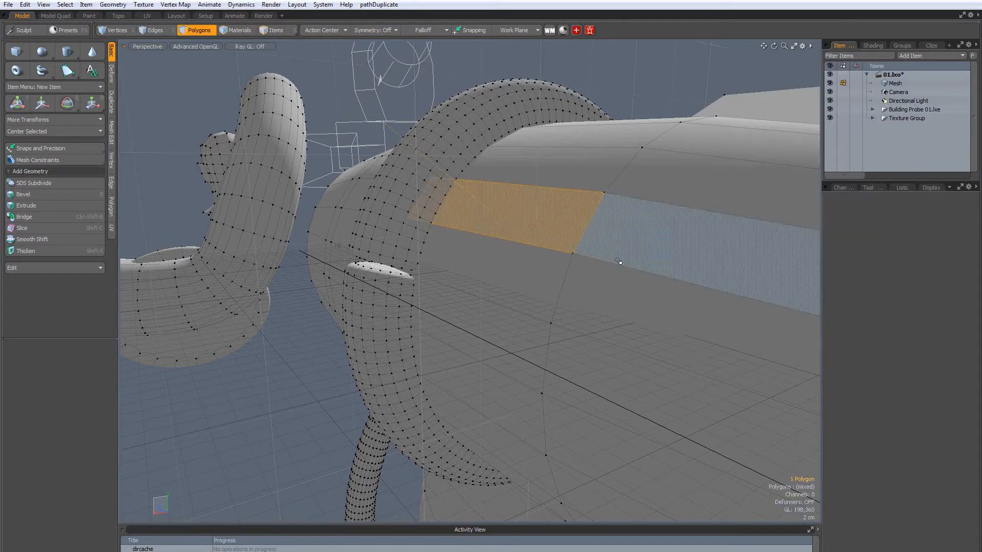
mouse_move(596, 233)
alt+mouse_down()
mouse_move(585, 217)
mouse_move(591, 225)
alt+mouse_up()
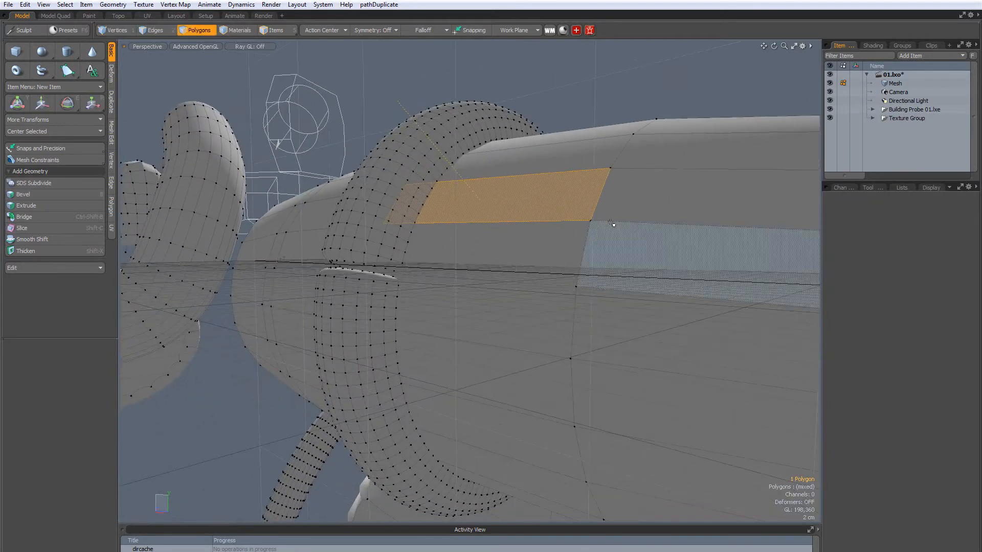
mouse_move(515, 159)
mouse_down()
mouse_move(496, 303)
mouse_move(521, 450)
mouse_up()
mouse_move(593, 348)
alt+mouse_down()
mouse_move(587, 322)
mouse_move(555, 316)
mouse_move(587, 330)
alt+mouse_up()
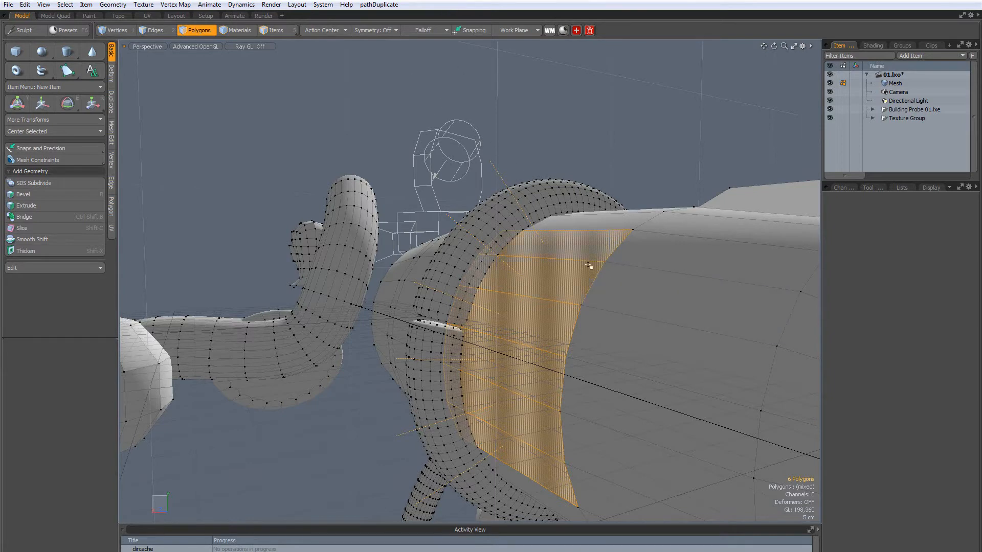
alt+drag(579, 252, 542, 294)
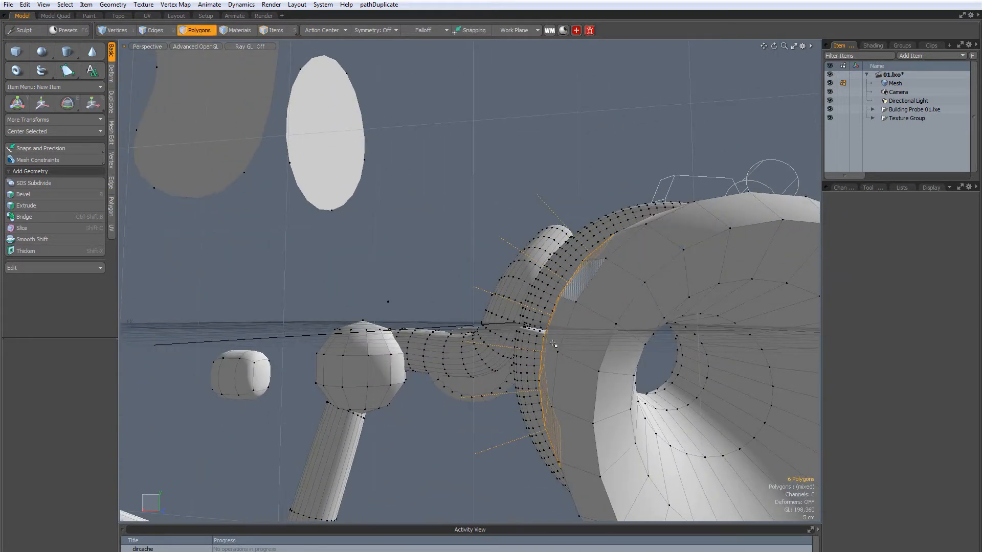
alt+drag(601, 180, 551, 153)
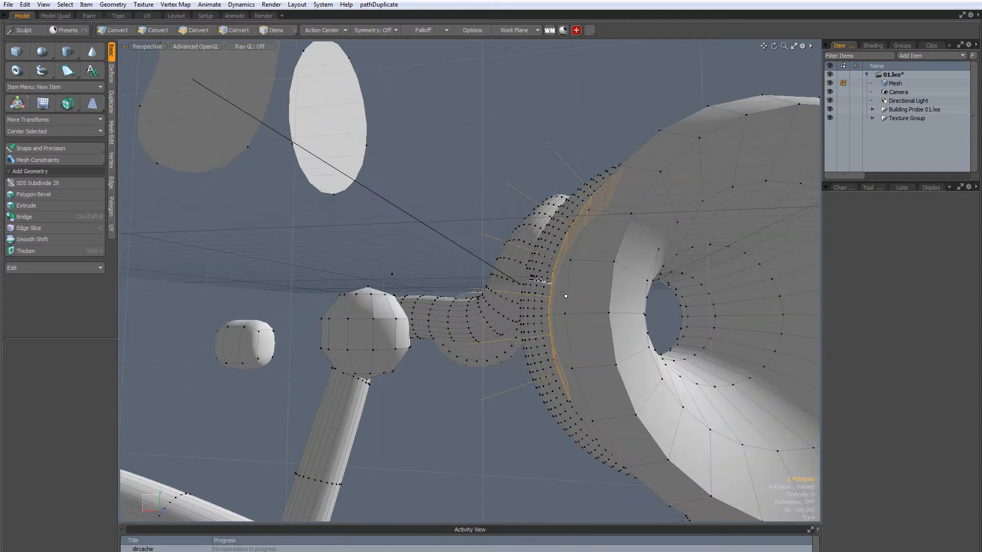
alt+drag(563, 342, 397, 274)
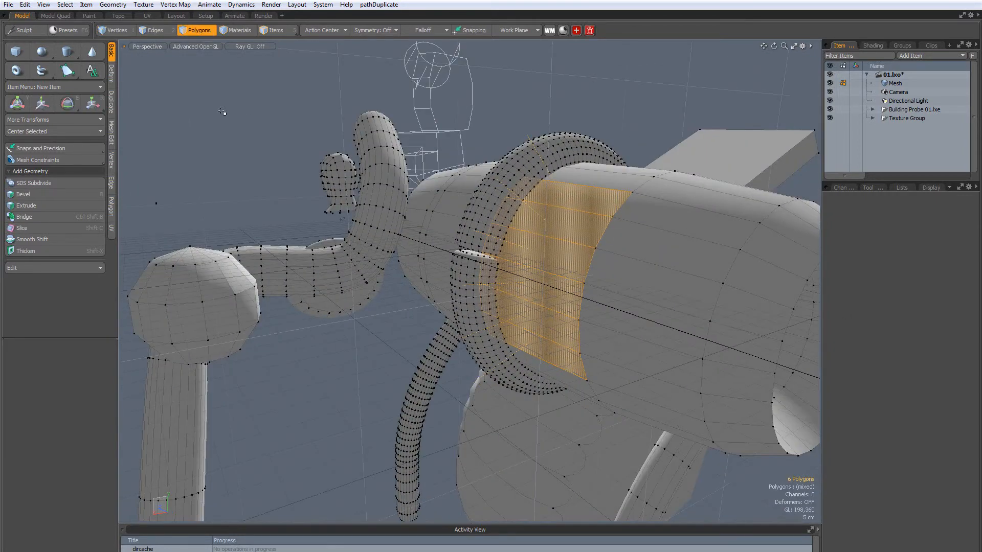
Try a Polygon Bevel on the six-polygon strip as a group, then undo it.
key(b)
click(521, 314)
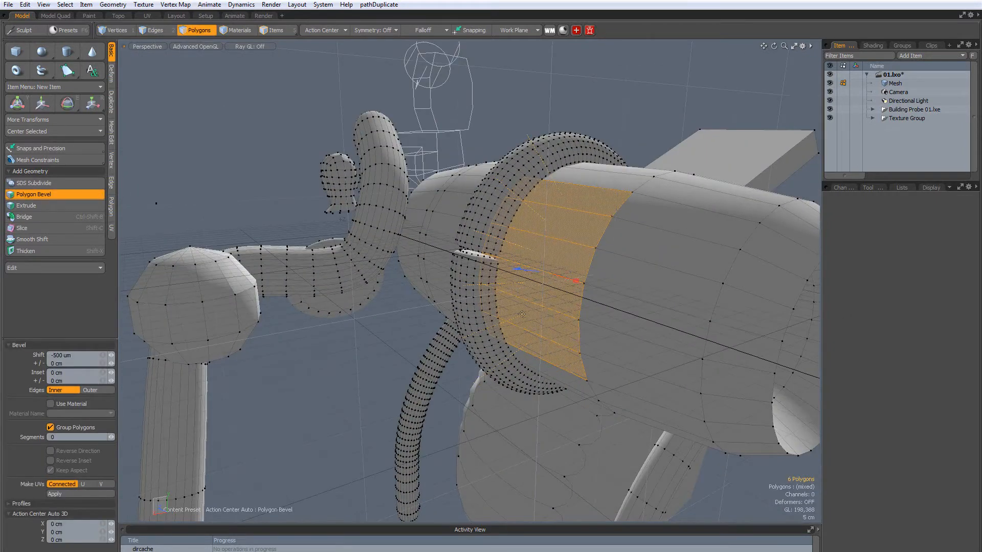
drag(524, 273, 387, 261)
alt+drag(526, 302, 246, 213)
key(ctrl+z)
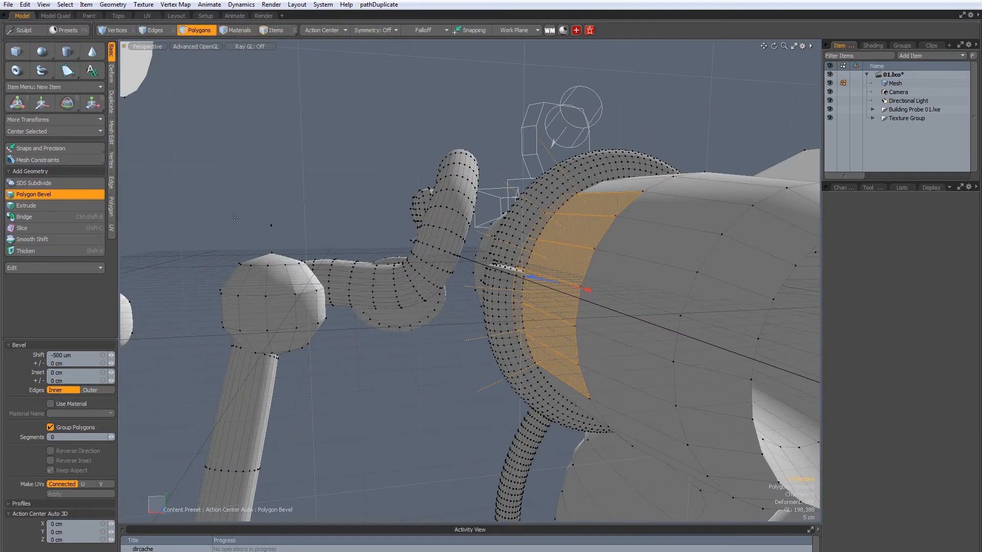
key(ctrl+z)
Try to extrude the six-polygon strip about 51.2 cm in X and 16.2 cm in Y, then undo it.
alt+drag(604, 281, 534, 260)
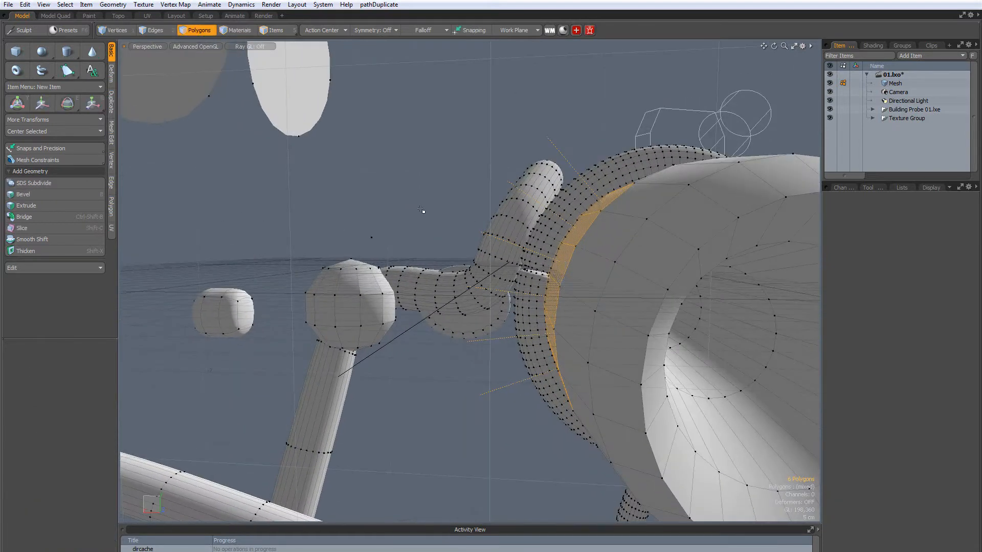
click(54, 205)
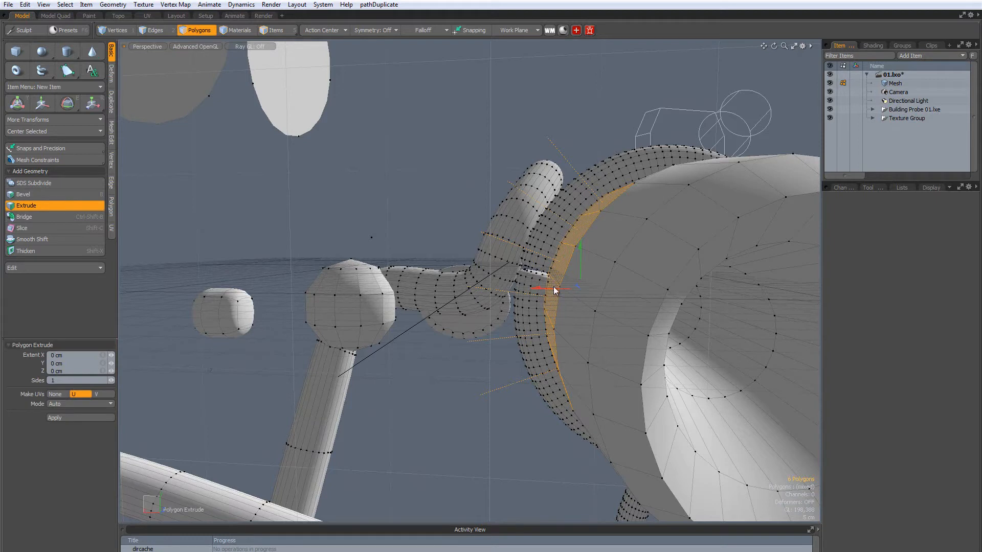
drag(536, 289, 363, 288)
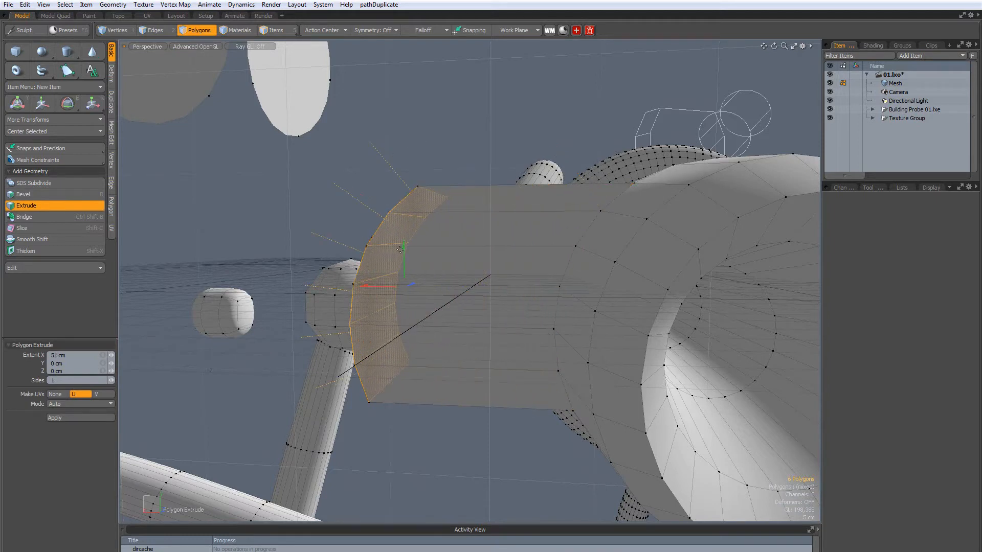
drag(404, 247, 404, 234)
drag(485, 345, 483, 303)
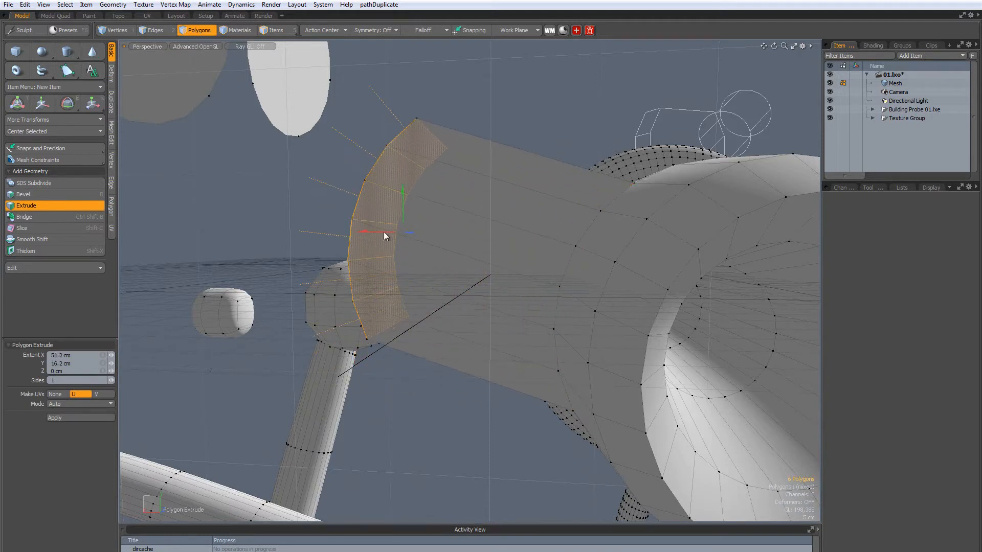
alt+drag(385, 235, 480, 259)
key(ctrl+z)
key(ctrl+z)
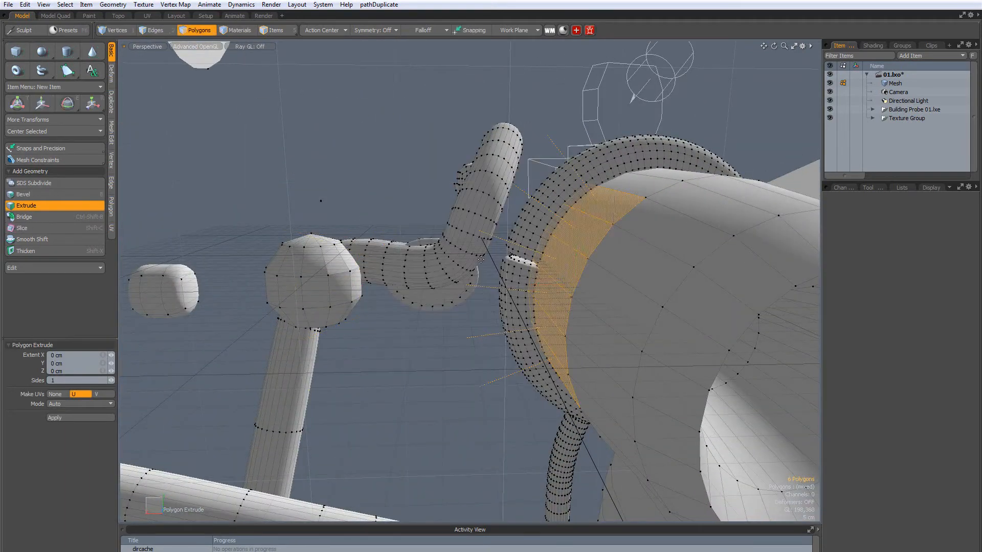
Bevel the six-polygon strip with zero shift, move the new faces about 57.4 cm in X and 17.6 cm in Y, and clear the selection.
key(space)
key(b)
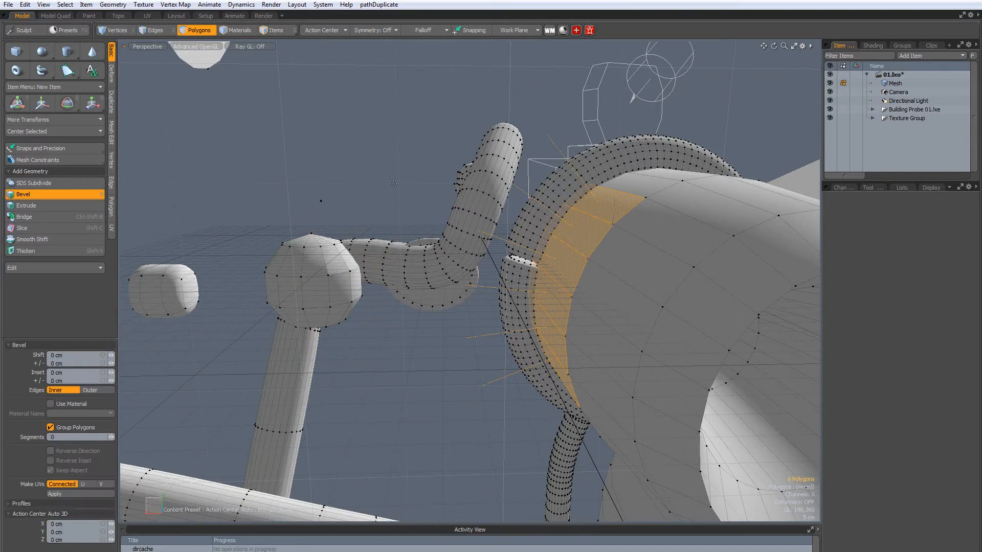
key(w)
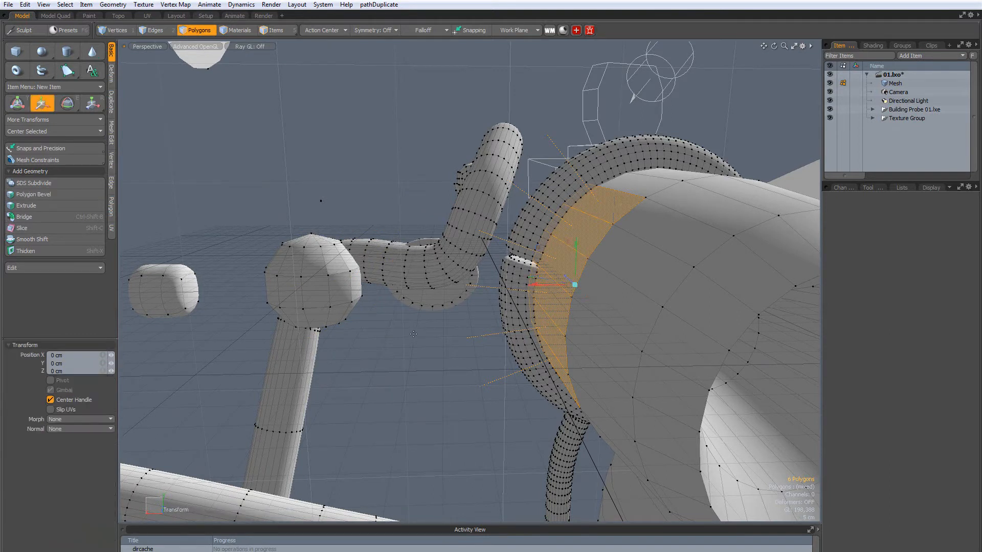
drag(525, 290, 374, 204)
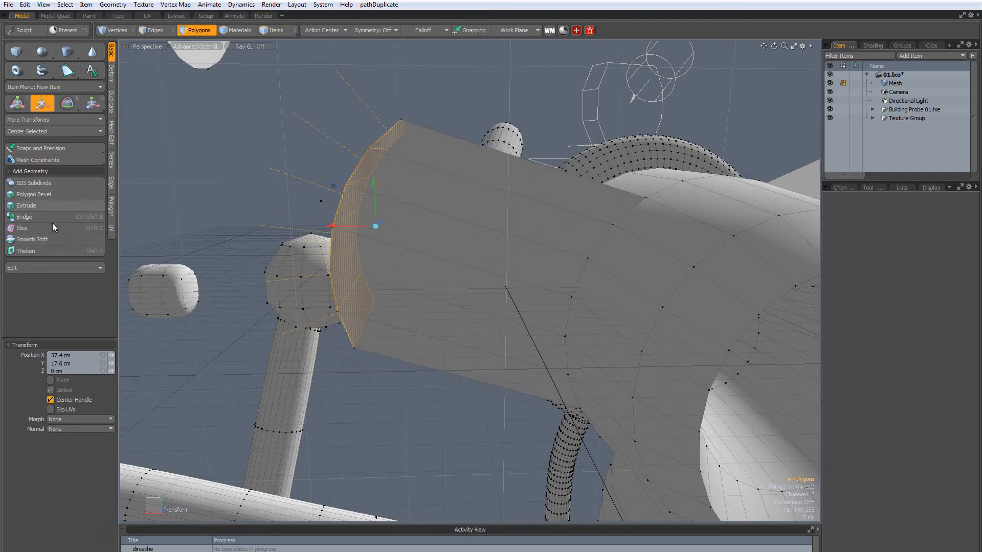
alt+drag(393, 297, 332, 302)
key(space)
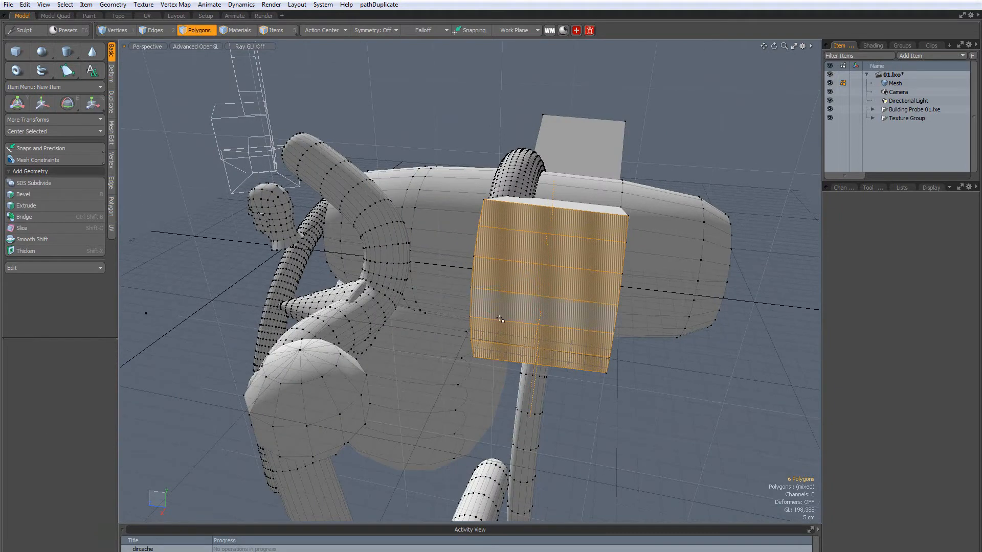
key(Escape)
Delete a full ring of polygons around the barrel between the extruded block and the barrel's hollow end.
mouse_move(495, 322)
alt+mouse_down()
mouse_move(483, 241)
mouse_move(458, 323)
mouse_move(474, 239)
mouse_move(408, 227)
mouse_move(592, 243)
mouse_move(552, 243)
mouse_move(556, 251)
mouse_move(634, 237)
alt+mouse_up()
key(Delete)
scroll(562, 235, up, 5)
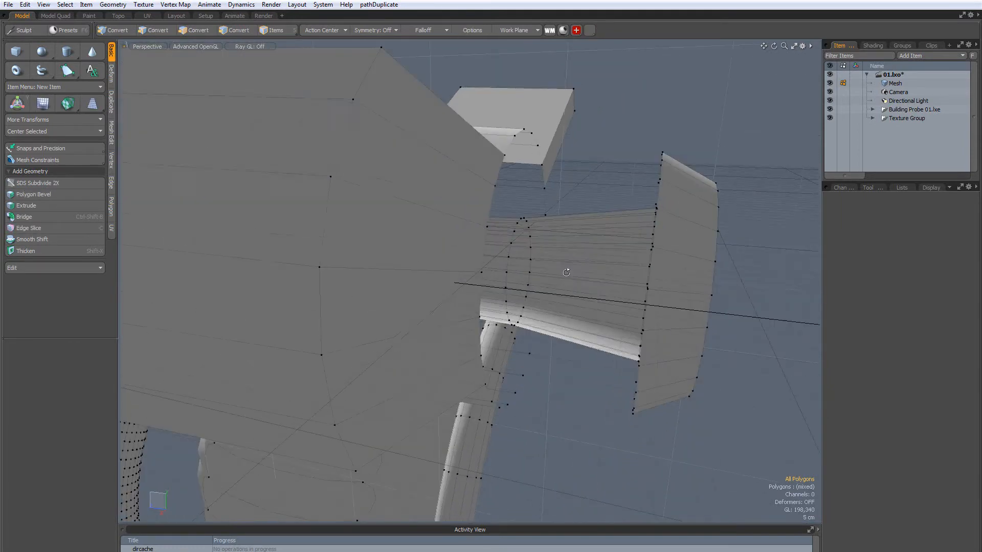
Bridge the two open edge loops on either side of the barrel's gap with one segment, then clear the selection.
click(152, 29)
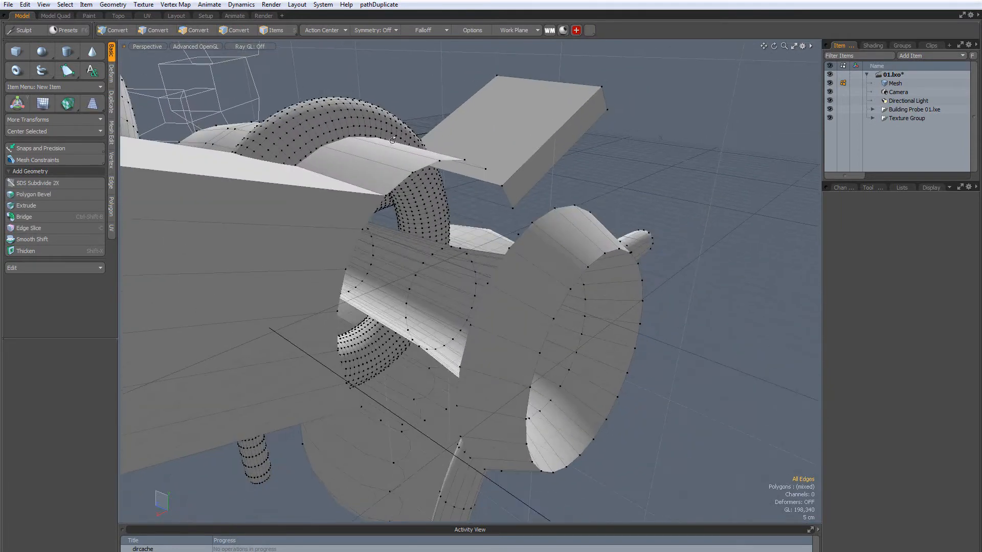
double_click(425, 169)
alt+drag(425, 169, 201, 91)
shift+double_click(722, 258)
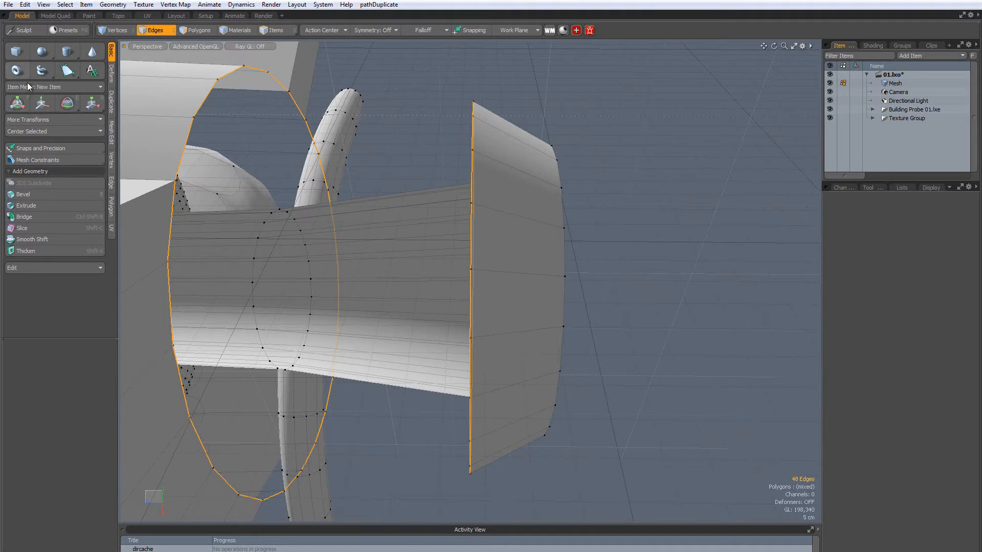
click(47, 217)
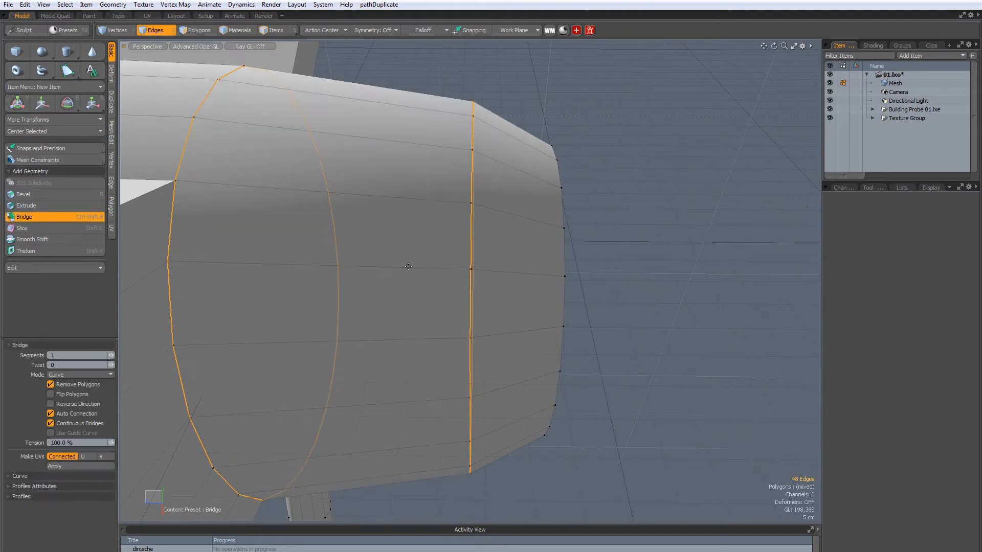
key(space)
click(593, 181)
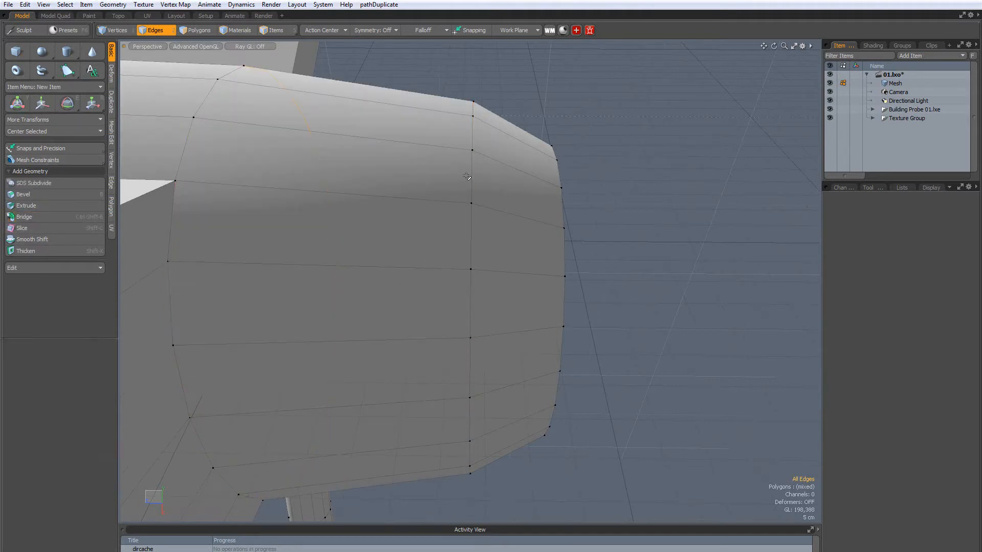
Create a cube about 59.4 × 60.2 × 43.8 cm in the empty space beside the pipes.
scroll(520, 193, down, 5)
alt+drag(519, 193, 357, 217)
scroll(357, 216, up, 3)
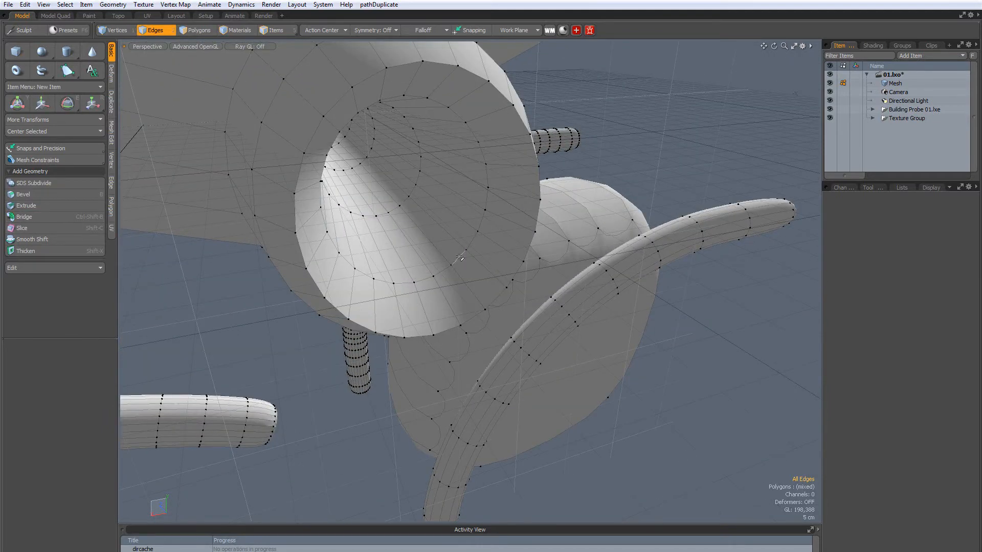
alt+drag(425, 280, 399, 240)
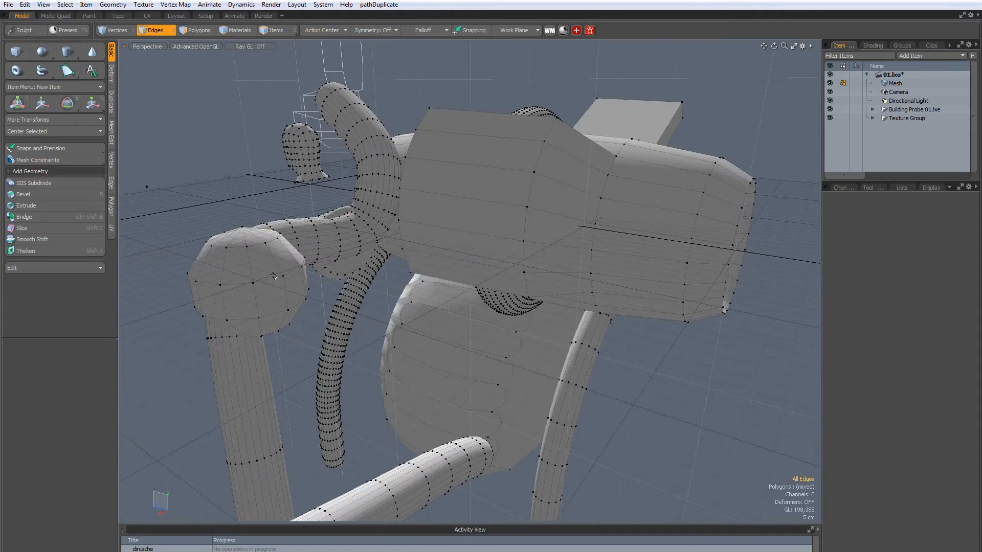
alt+drag(273, 277, 123, 91)
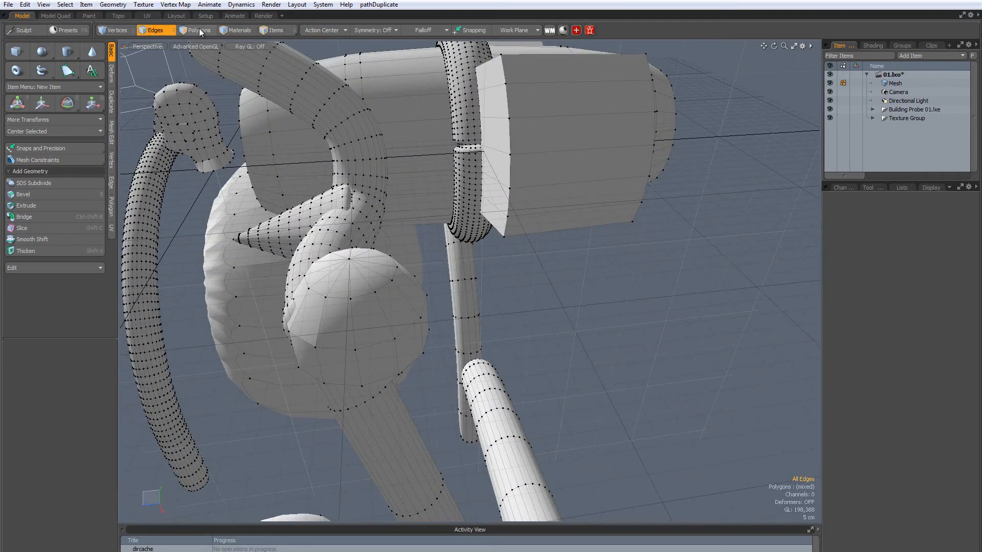
click(16, 51)
alt+drag(389, 287, 399, 251)
drag(461, 240, 565, 364)
drag(517, 306, 565, 399)
alt+drag(565, 399, 542, 254)
alt+drag(395, 265, 358, 276)
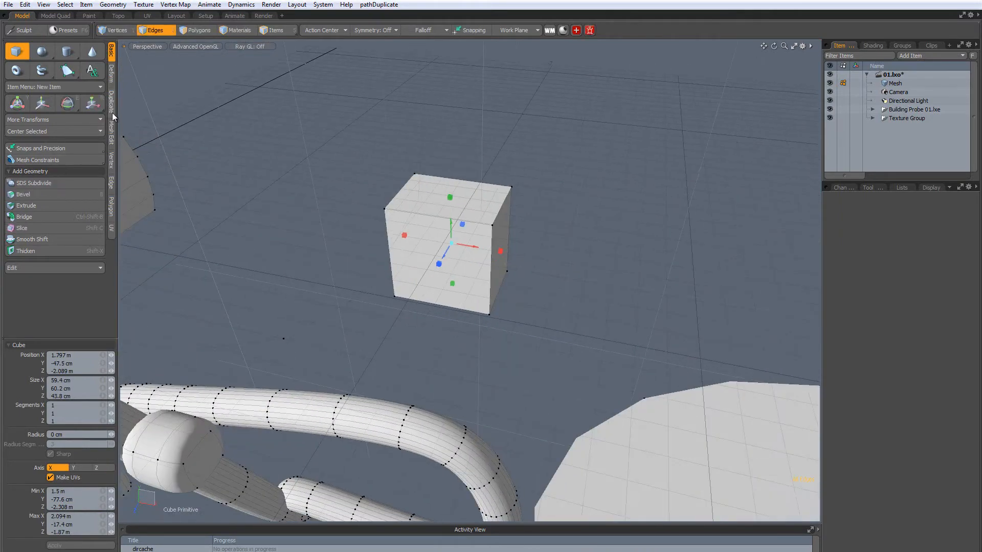
Select all polygons of the new cube, duplicate them, move the copy well away from the original, and clear the selection.
key(space)
scroll(514, 226, up, 5)
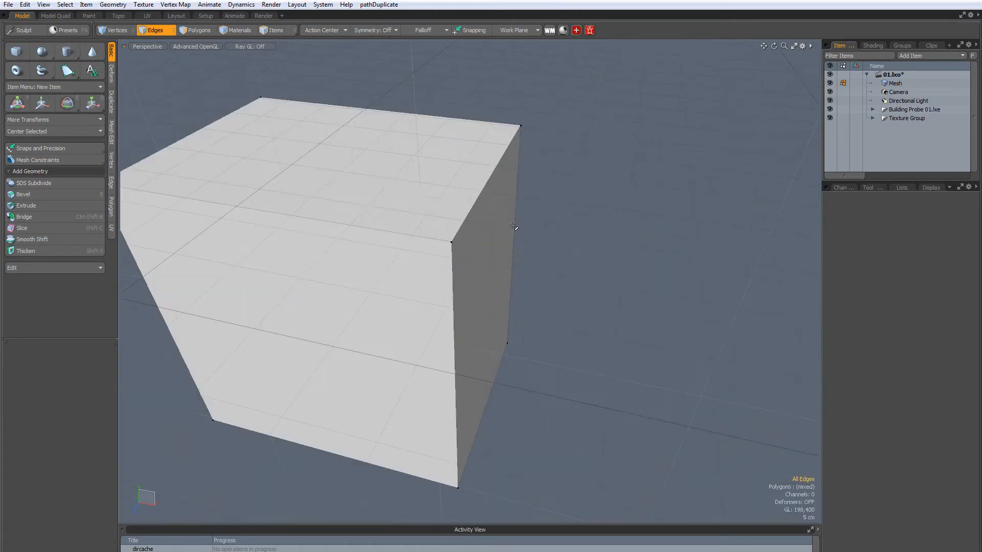
click(203, 29)
double_click(304, 192)
scroll(305, 193, down, 5)
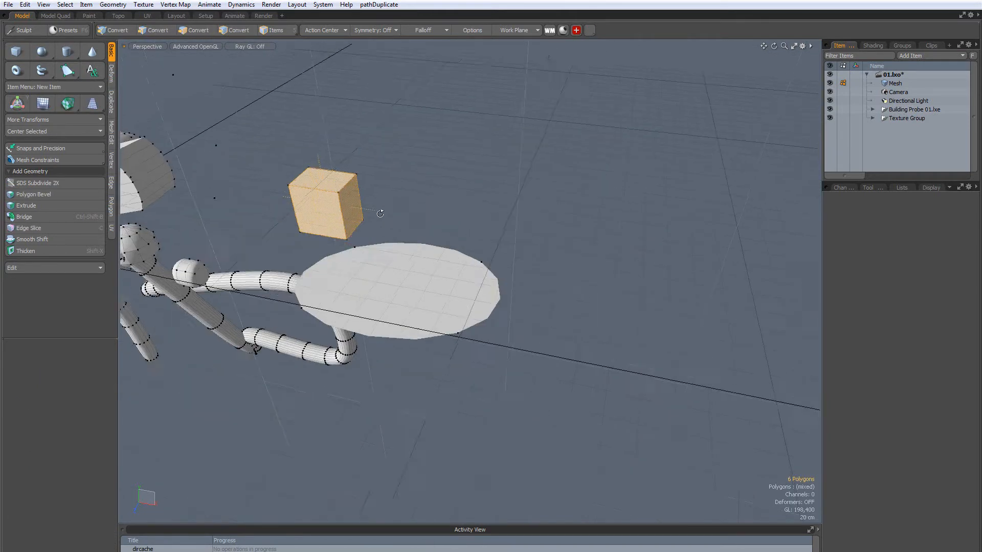
key(w)
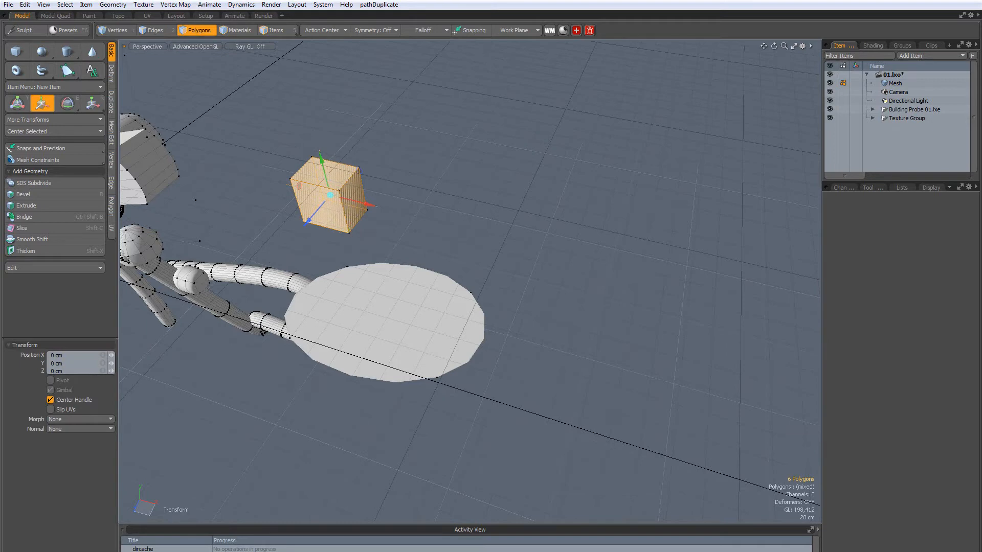
drag(330, 195, 673, 149)
key(Escape)
Select the facing side polygons of the two cubes, try bridging them with one segment, and undo the bridge.
scroll(401, 191, up, 4)
alt+drag(401, 191, 519, 140)
click(466, 120)
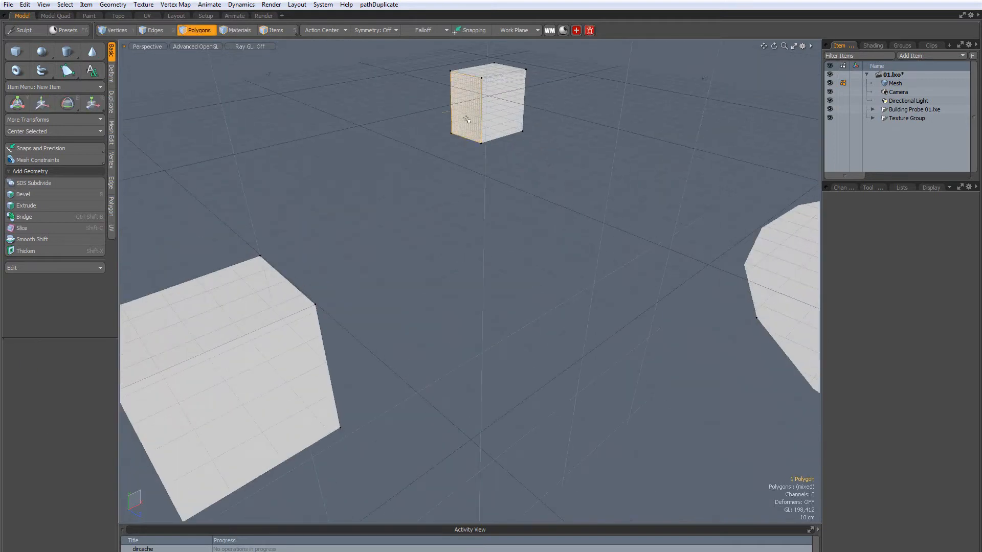
alt+drag(466, 119, 291, 245)
shift+click(244, 235)
alt+drag(417, 298, 594, 91)
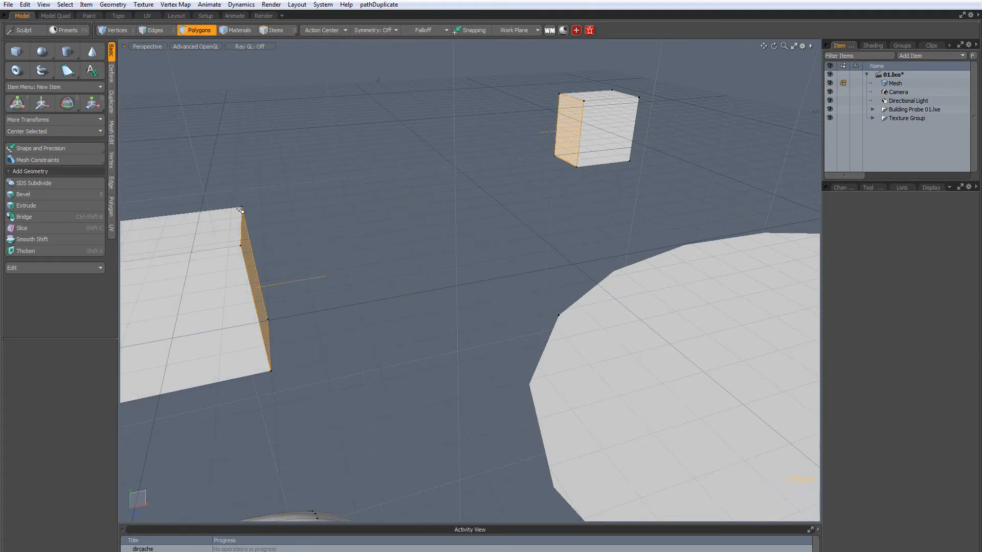
alt+drag(487, 362, 96, 170)
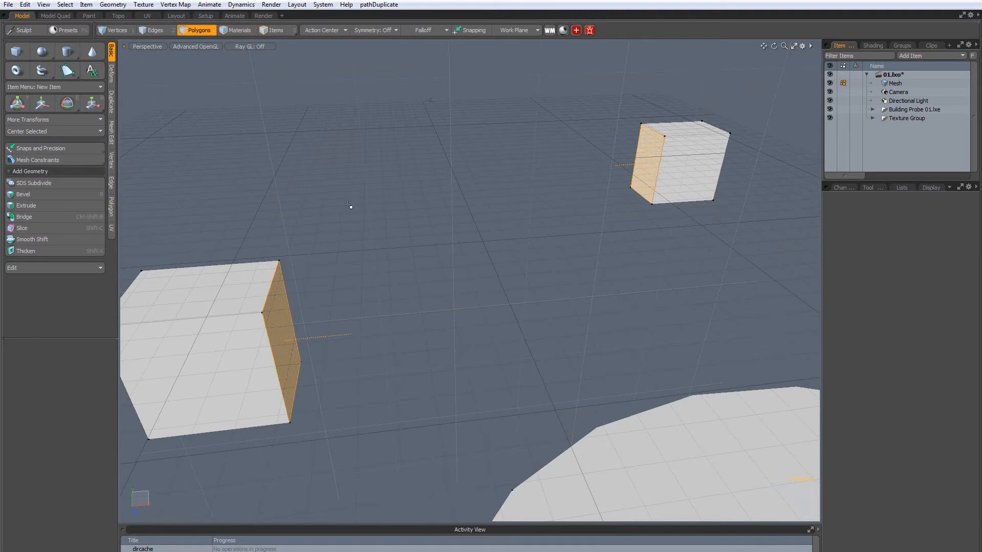
key(grave)
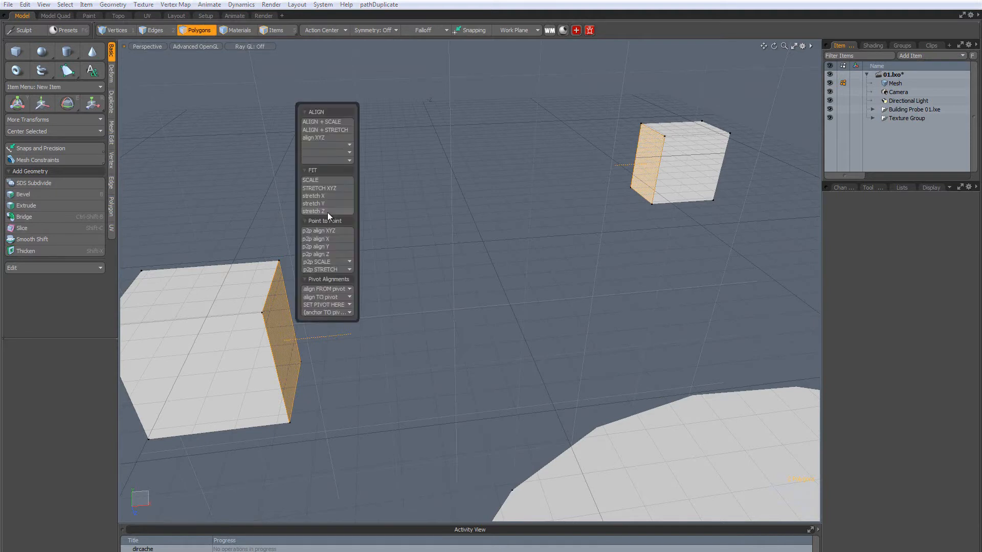
key(ctrl+shift+b)
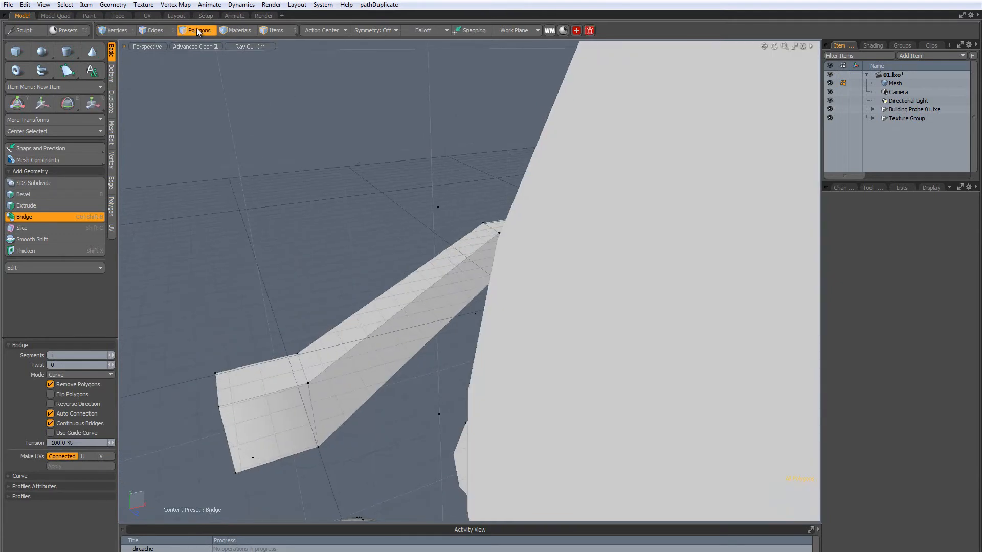
key(2)
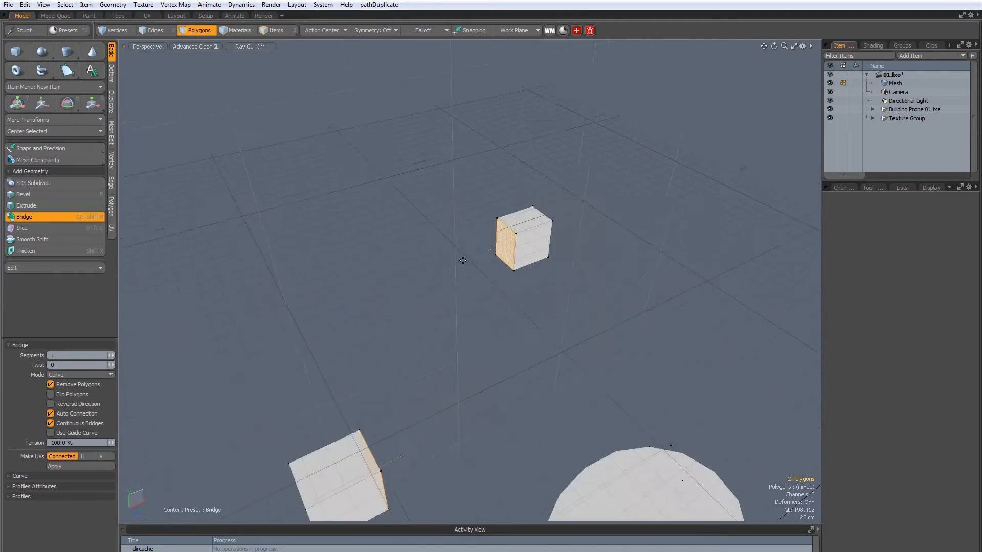
scroll(407, 329, up, 4)
alt+shift+drag(504, 287, 439, 280)
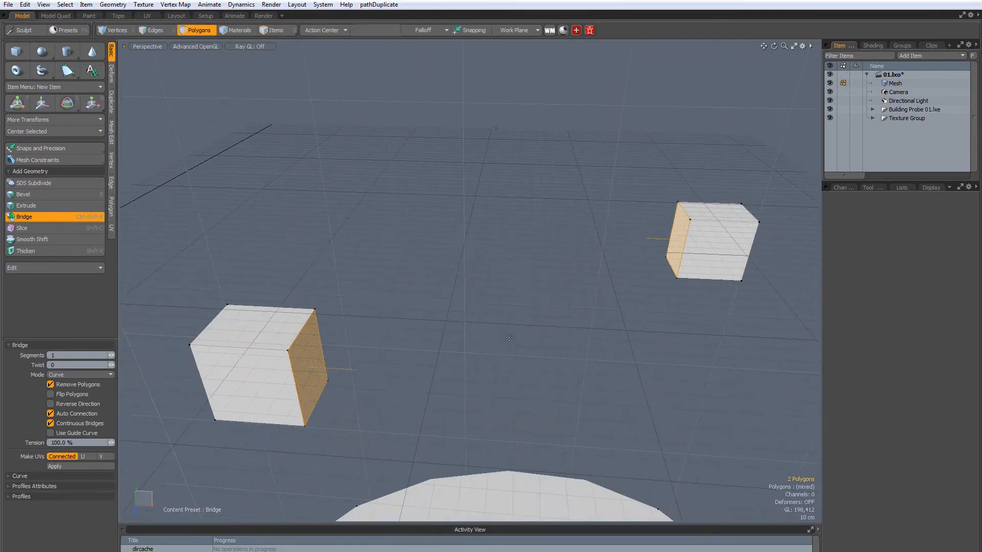
Drop the Bridge tool, reselect the facing polygon on each cube, and delete both.
key(space)
click(439, 280)
click(308, 368)
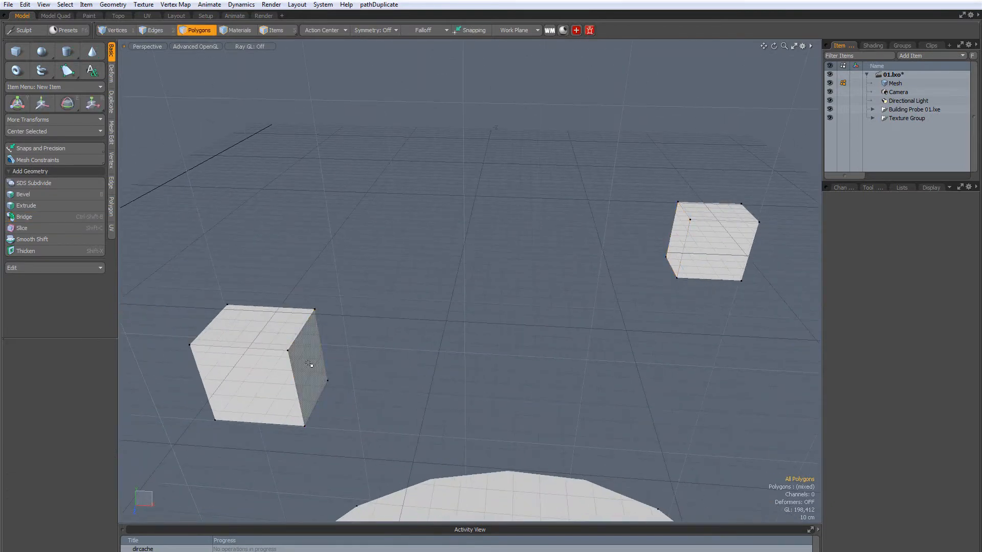
alt+drag(600, 297, 653, 311)
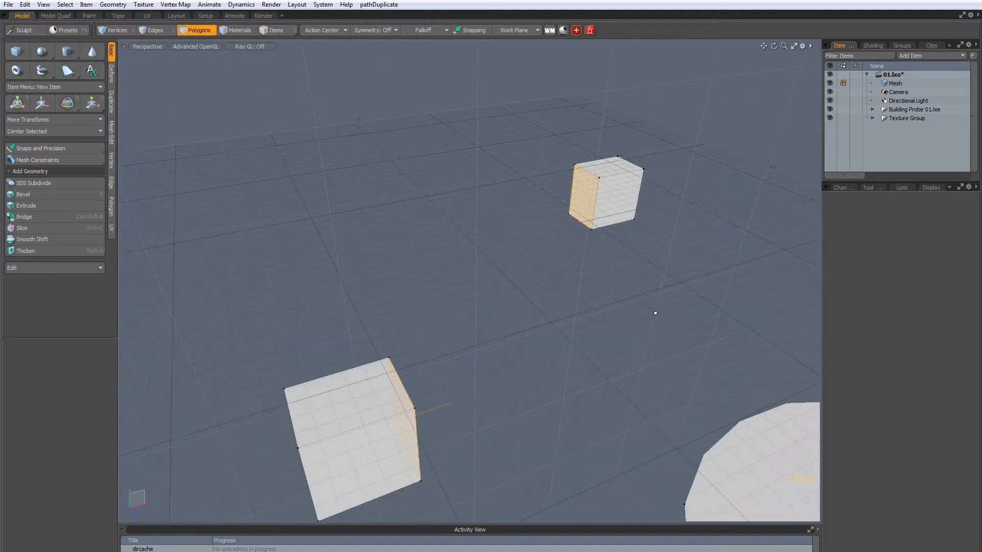
key(Delete)
Select the open edge loops of both cubes, bridge them with one segment, and clear the selection.
key(2)
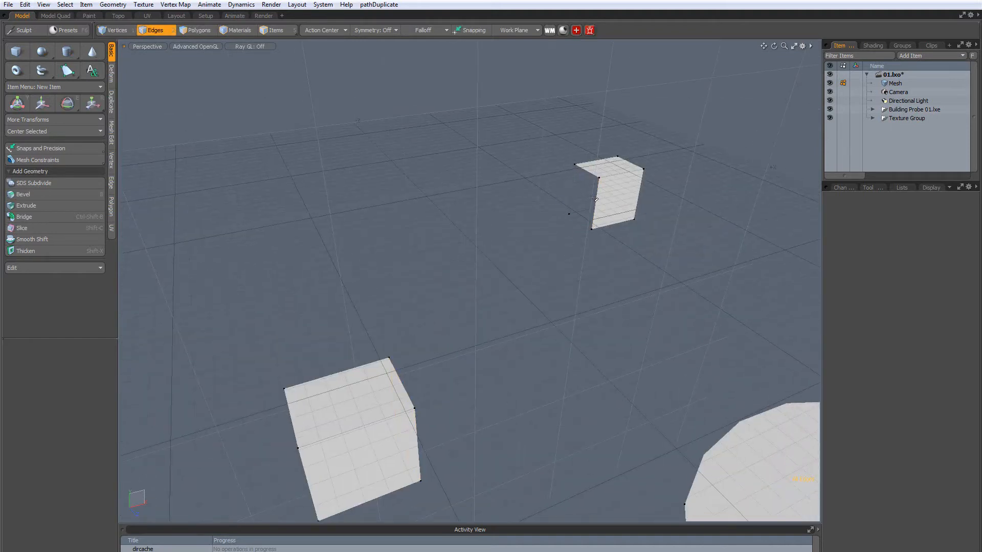
alt+drag(598, 198, 653, 221)
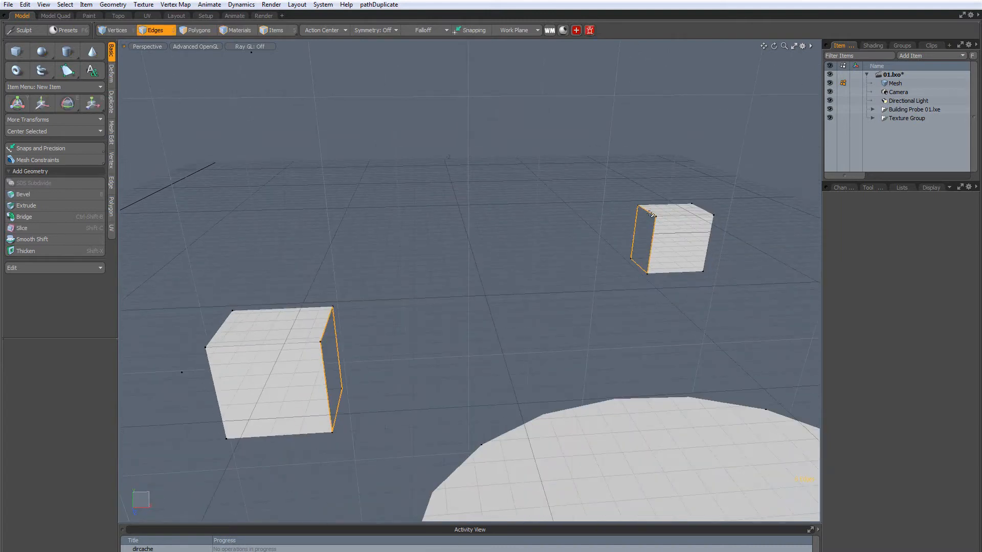
alt+drag(425, 375, 138, 45)
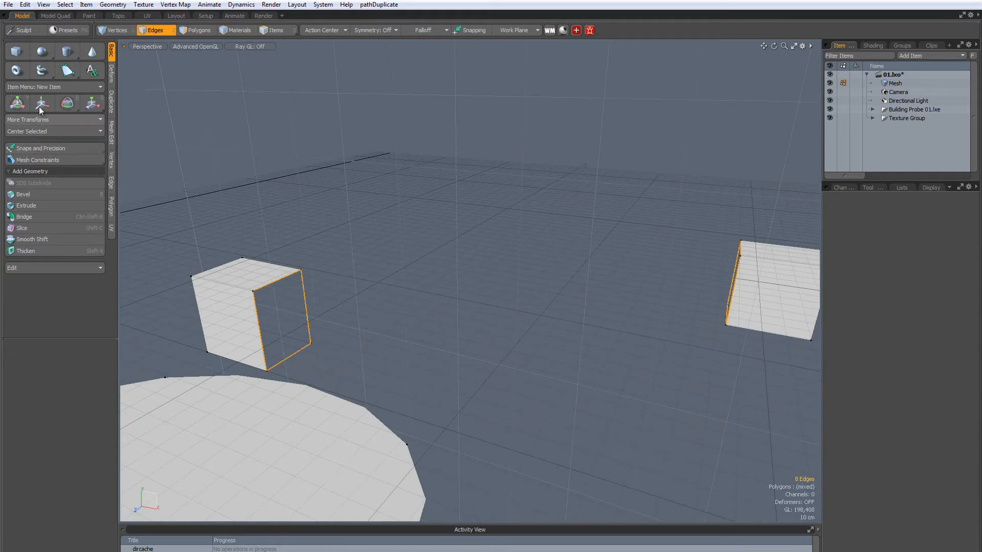
key(ctrl+shift+b)
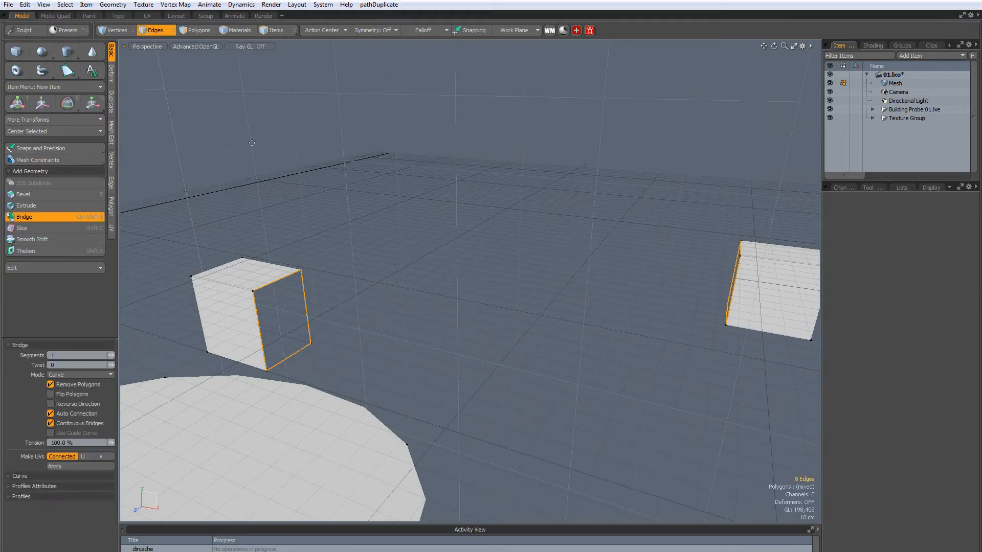
click(400, 222)
key(space)
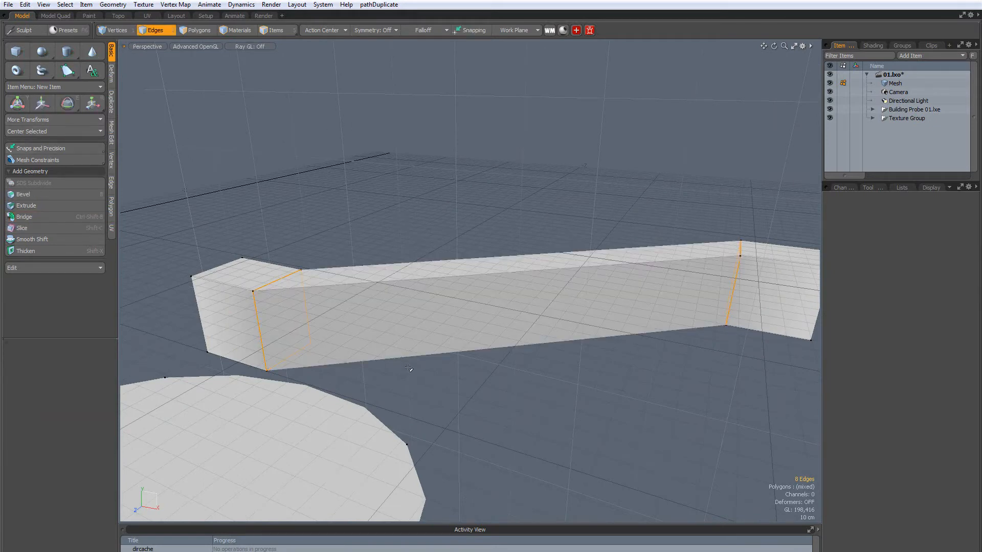
click(410, 368)
alt+drag(322, 338, 408, 279)
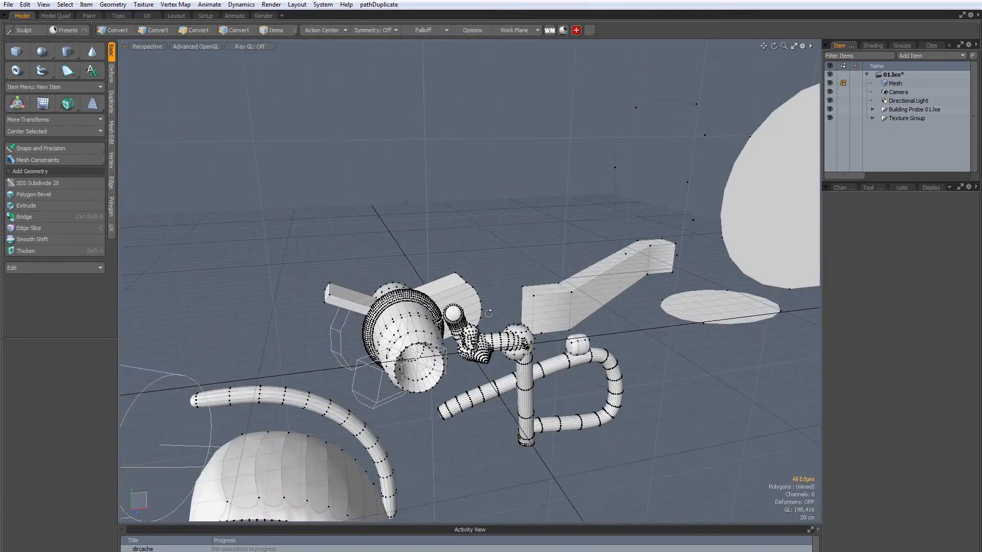
alt+drag(353, 399, 266, 389)
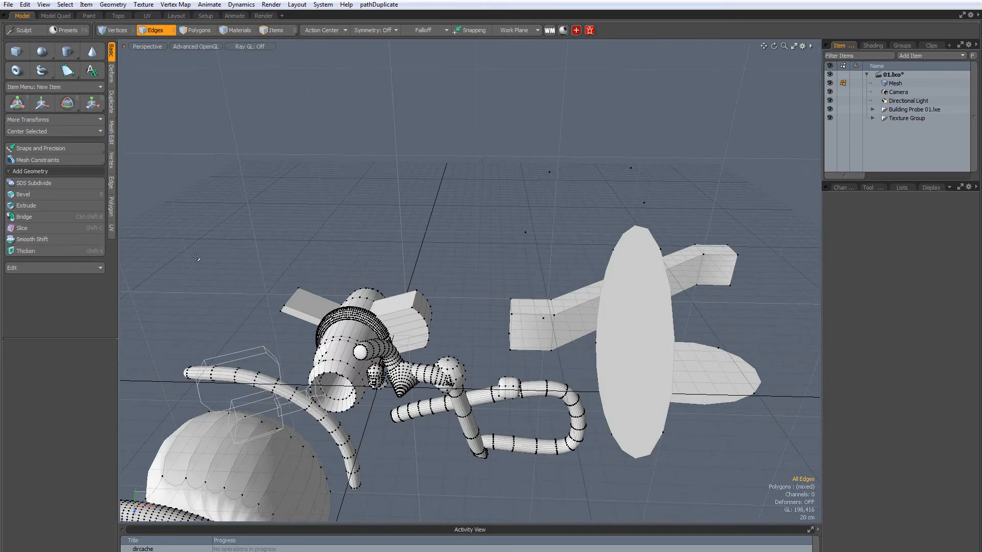
click(67, 70)
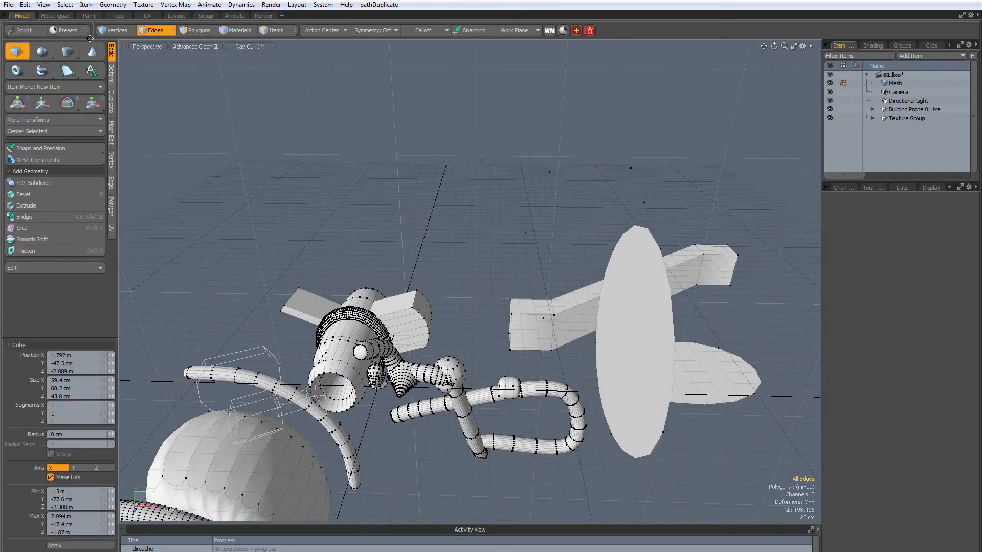
alt+drag(240, 189, 404, 215)
alt+shift+drag(404, 215, 480, 179)
alt+drag(436, 202, 472, 232)
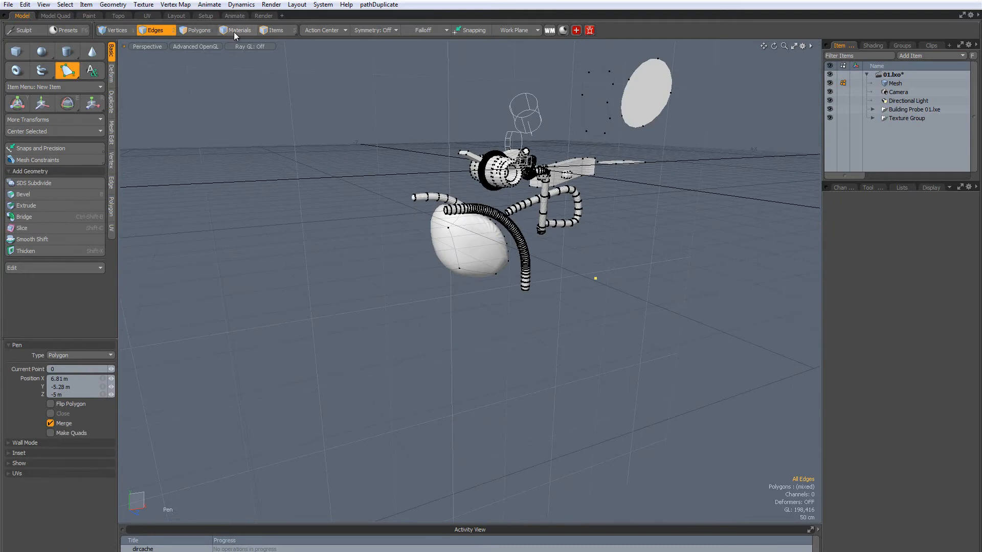
Select the rounded subdivided block's polygons, turn off its subdivision, and move it away from the pipes along negative X.
click(199, 31)
click(466, 233)
key(Tab)
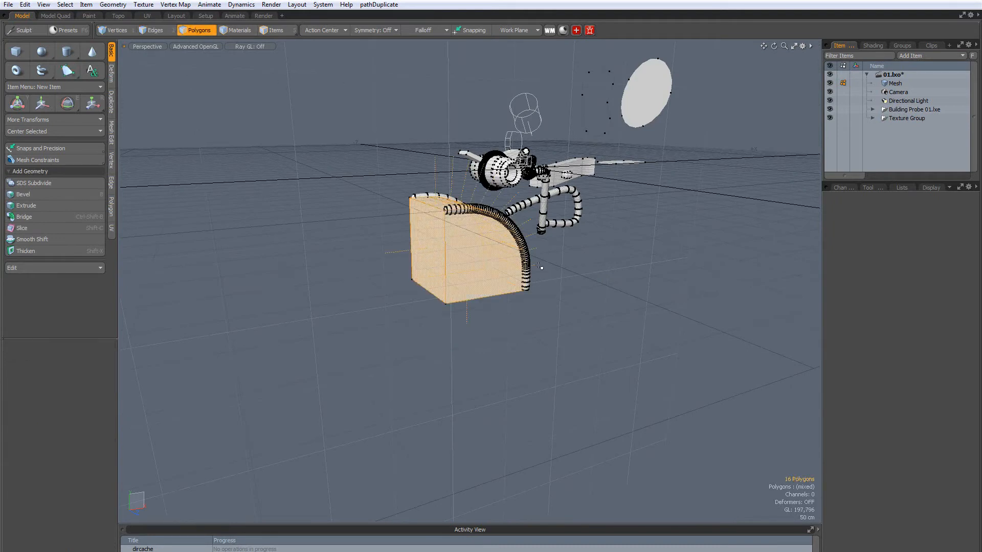
key(w)
drag(492, 242, 336, 250)
key(q)
Delete the moved block's flat polygons, keeping only its curved strip of 12 polygons.
scroll(215, 275, down, 3)
alt+drag(336, 250, 636, 217)
key(Delete)
alt+drag(586, 180, 317, 307)
scroll(358, 245, up, 4)
alt+shift+drag(376, 241, 449, 271)
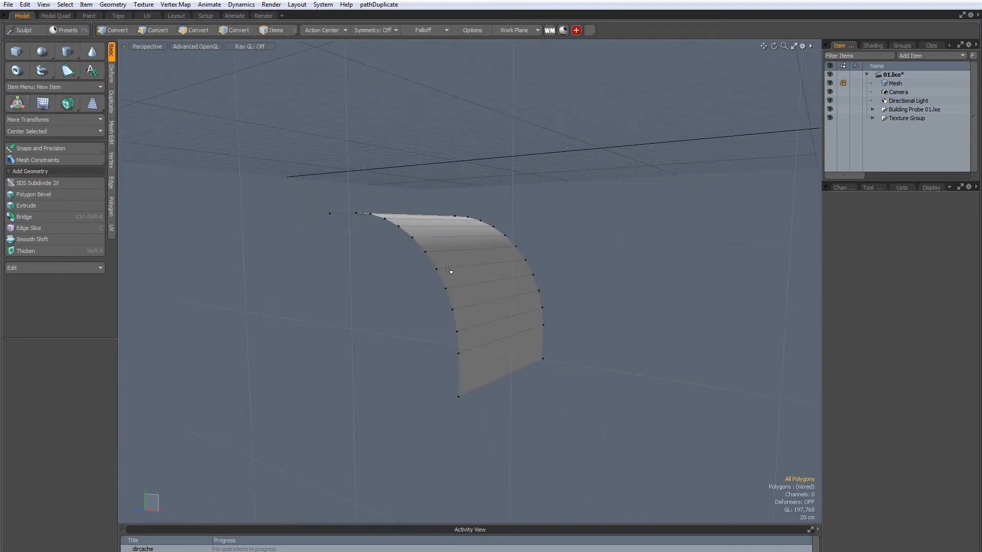
Select the curved strip, thicken it with an offset of about 2.08 m, and clear the selection.
double_click(447, 234)
alt+drag(452, 230, 410, 278)
scroll(481, 344, down, 3)
alt+drag(301, 255, 332, 186)
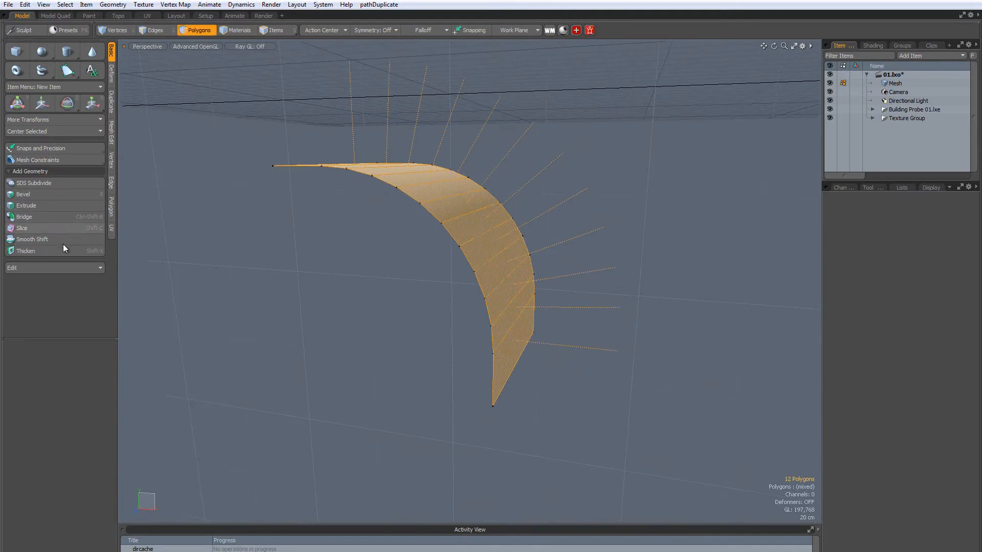
click(36, 250)
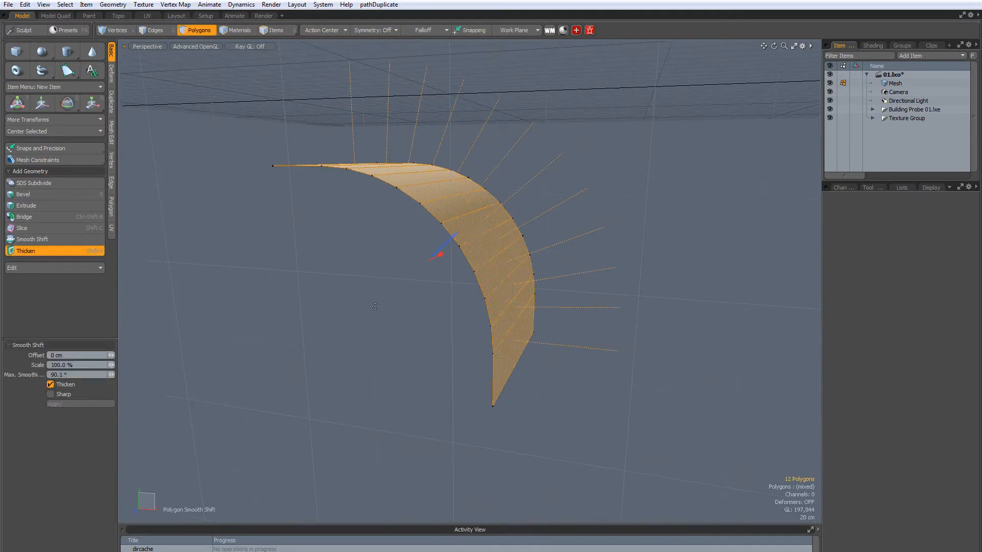
alt+drag(408, 241, 446, 245)
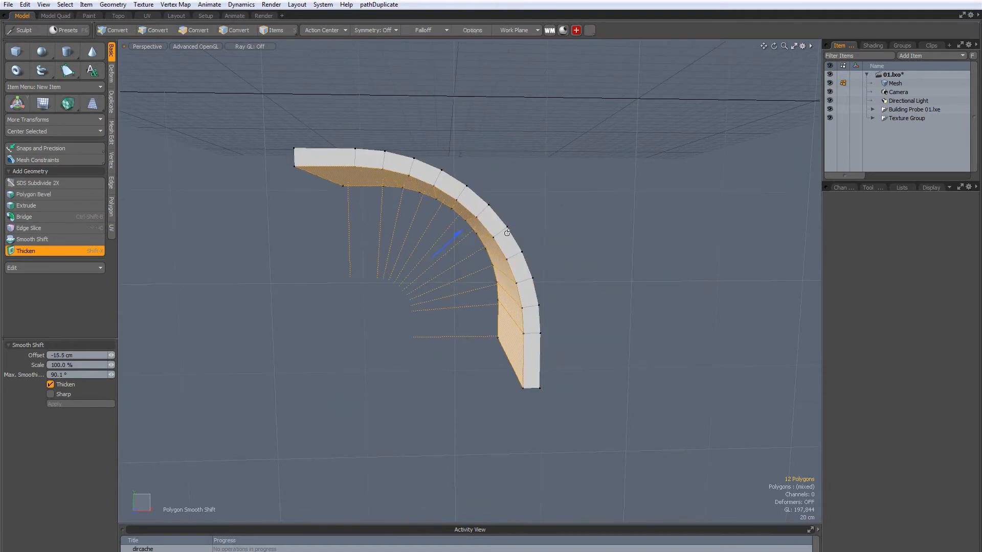
alt+drag(507, 232, 501, 203)
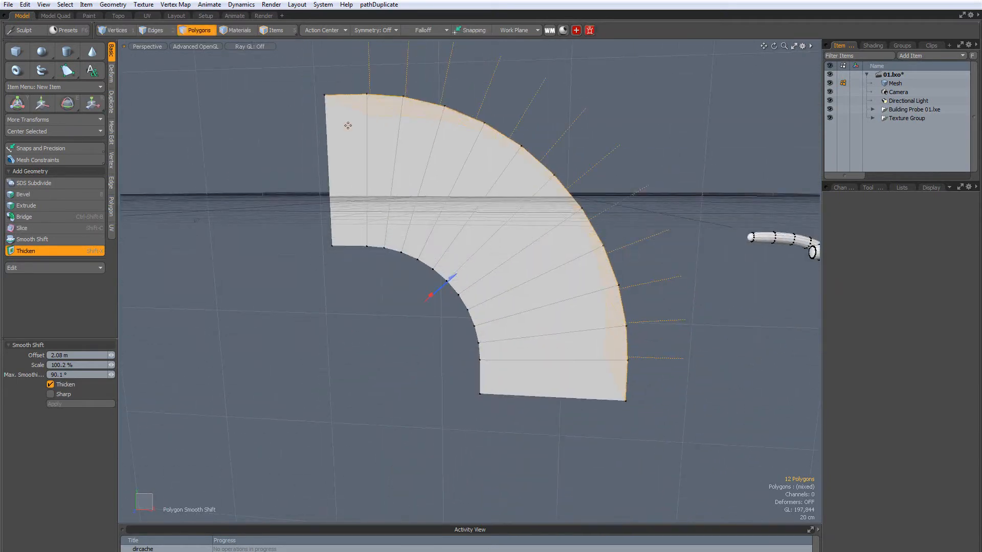
alt+drag(348, 126, 360, 161)
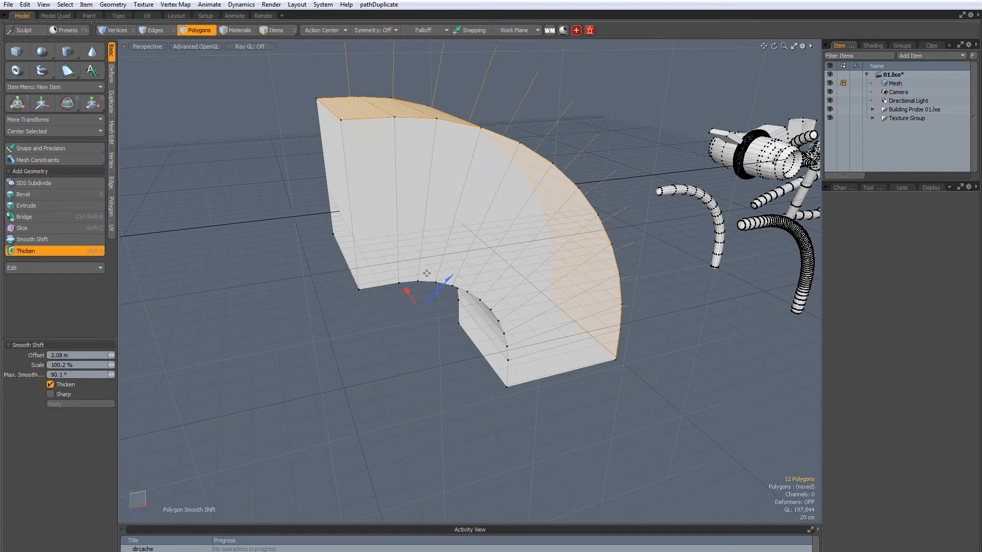
key(Escape)
Push all the mesh's geometry outward along its normals, with Selection Normals enabled, to fatten the pipes and barrel.
scroll(440, 256, down, 3)
alt+drag(440, 257, 502, 296)
scroll(399, 249, up, 3)
alt+drag(503, 234, 380, 242)
alt+drag(412, 289, 446, 276)
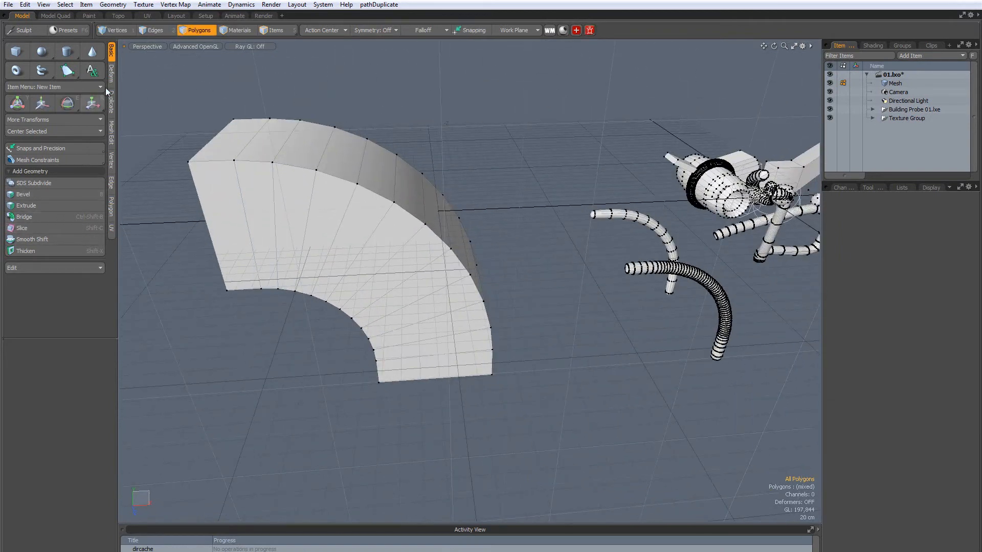
click(112, 76)
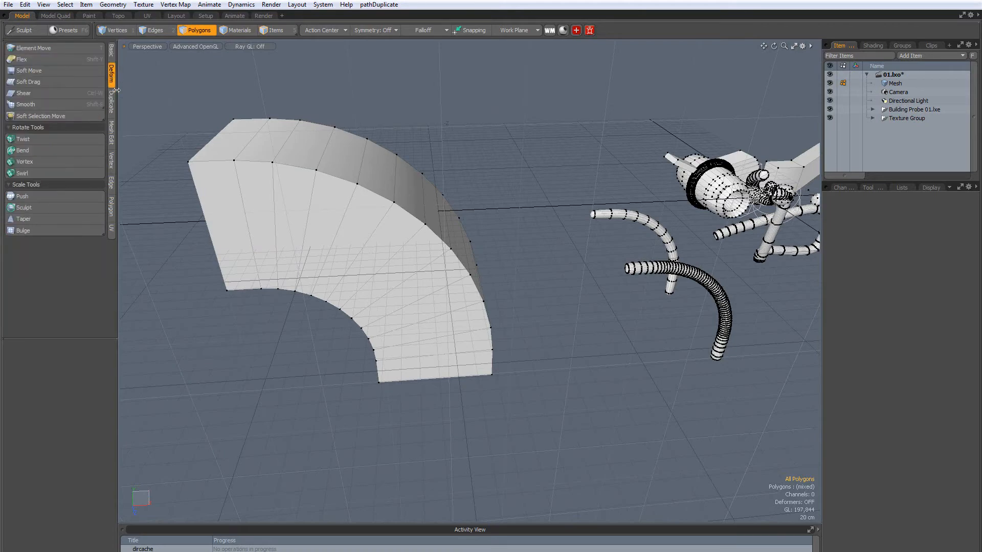
click(66, 195)
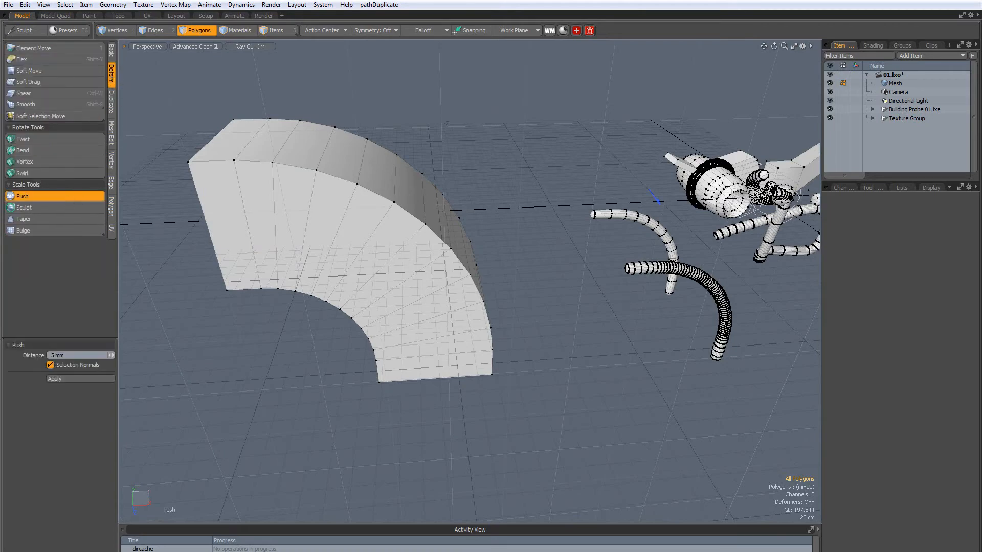
mouse_move(324, 191)
mouse_down()
mouse_move(374, 191)
mouse_move(195, 191)
mouse_move(327, 190)
mouse_move(245, 189)
mouse_move(311, 188)
mouse_up()
key(space)
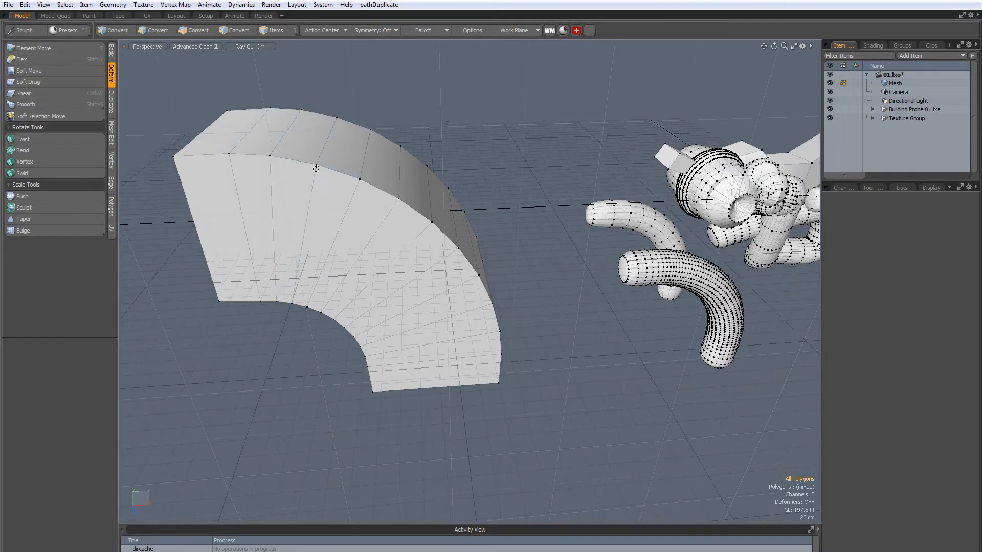
Try to twist the block's 12 front polygons 34° about Z, shifting the linear falloff's start along X.
alt+drag(318, 167, 219, 97)
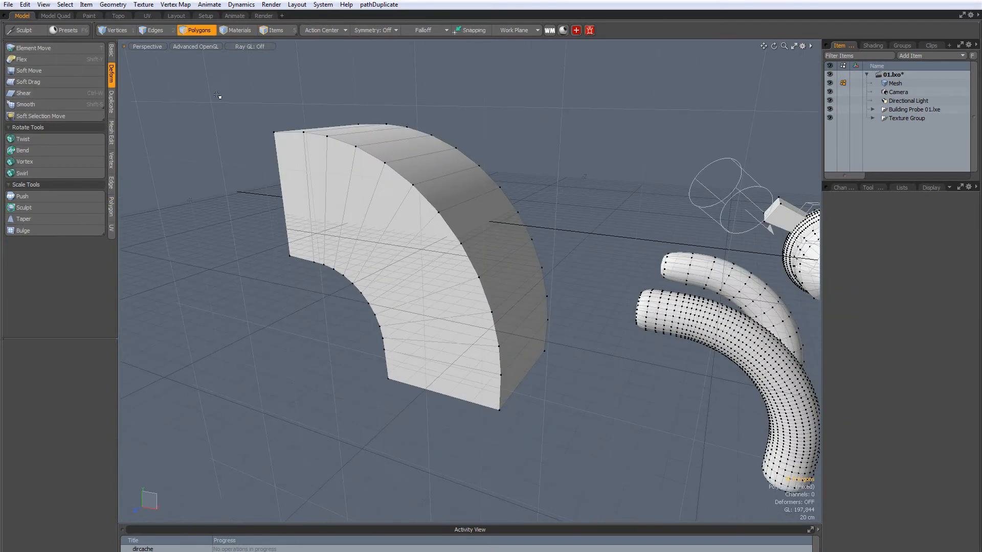
click(59, 139)
key(q)
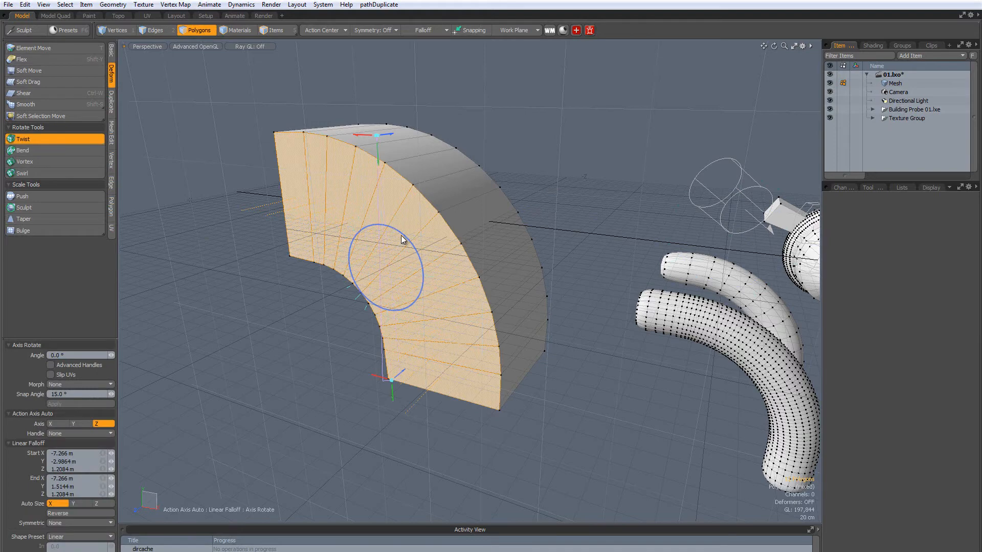
drag(401, 240, 438, 223)
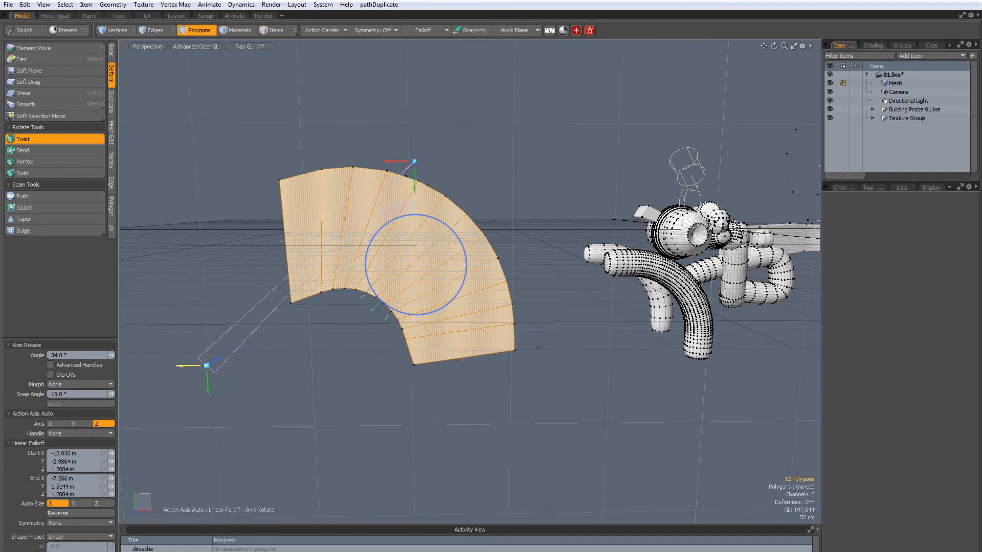
drag(206, 365, 200, 365)
drag(615, 362, 393, 364)
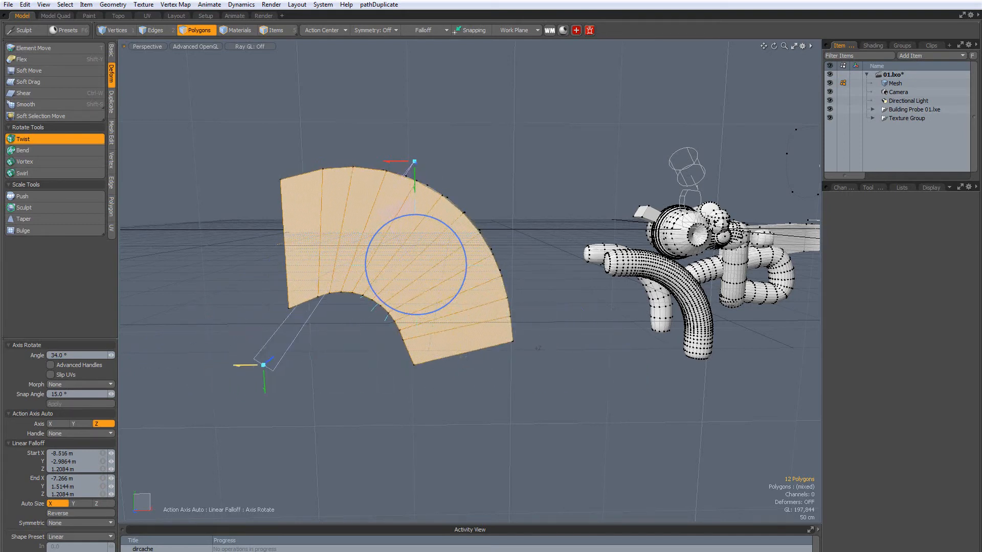
drag(179, 366, 272, 365)
alt+drag(272, 365, 317, 388)
Undo the twist of the block's front polygons and clear the selection.
key(space)
alt+drag(393, 172, 509, 213)
key(ctrl+z)
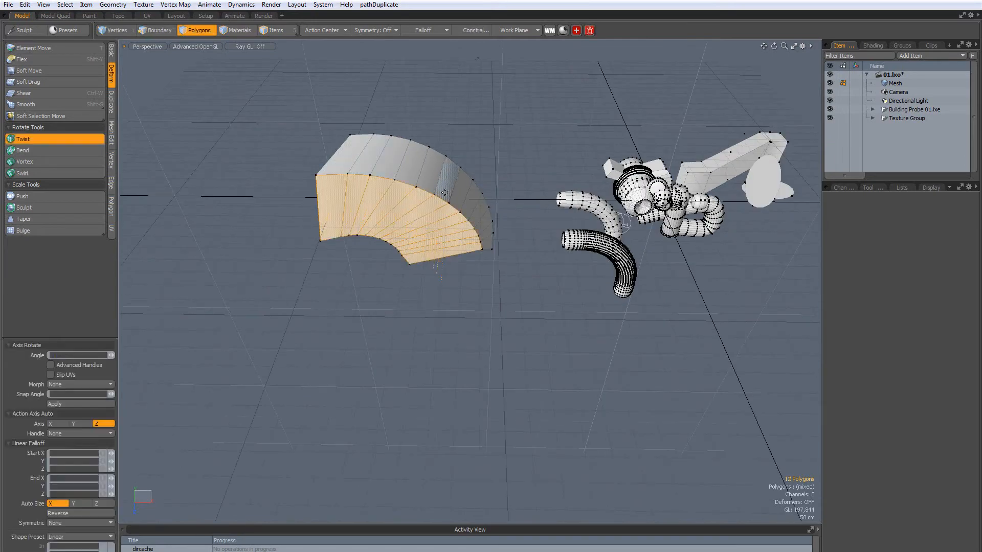
key(ctrl+z)
key(space)
key(Escape)
Select the block's 12 outer curved polygons and move them -4 cm in Y.
alt+drag(422, 156, 412, 233)
mouse_move(264, 145)
mouse_down()
mouse_move(342, 182)
mouse_move(487, 314)
mouse_move(501, 373)
mouse_move(485, 248)
mouse_up()
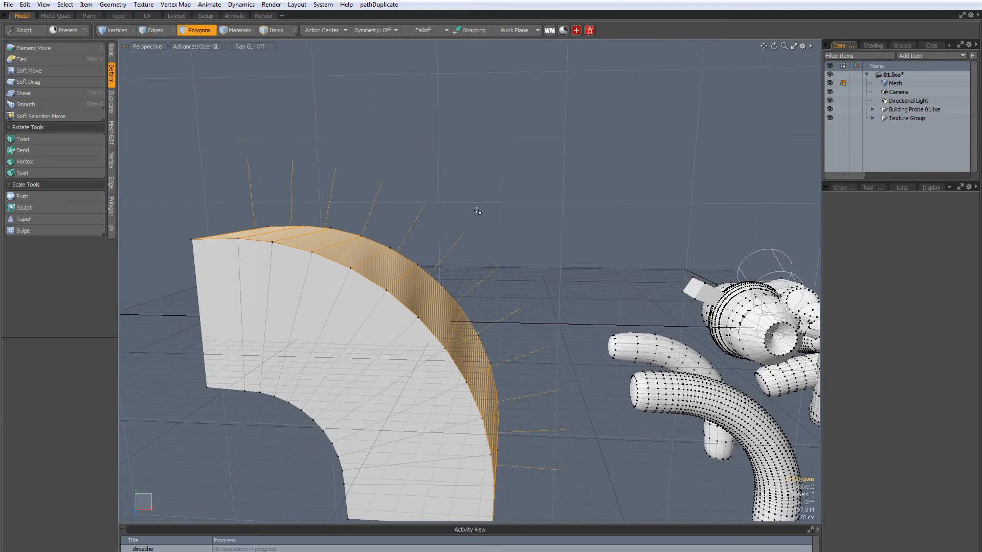
alt+shift+drag(477, 210, 549, 121)
scroll(543, 146, down, 4)
alt+drag(541, 171, 518, 201)
key(w)
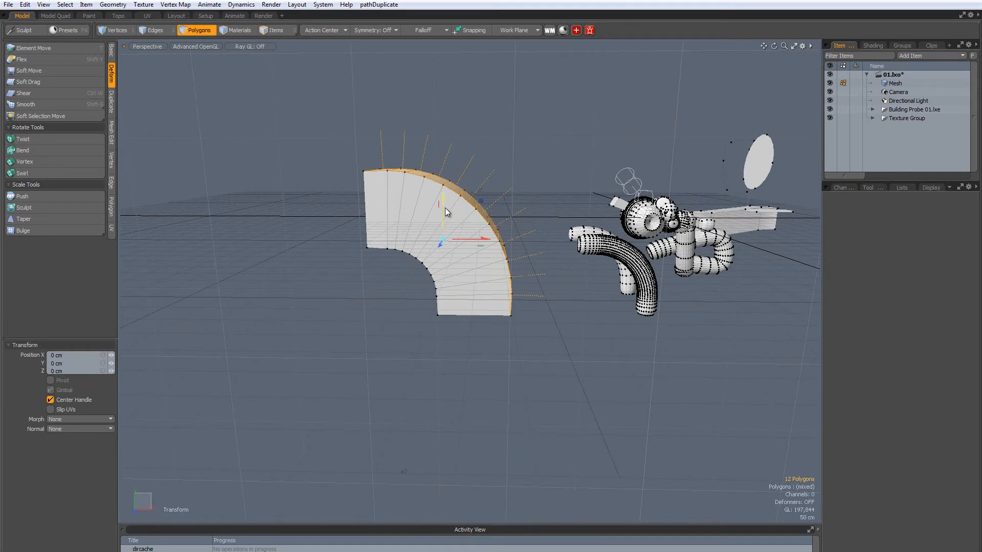
mouse_move(443, 199)
mouse_down()
mouse_move(442, 103)
mouse_move(442, 226)
mouse_move(442, 166)
mouse_move(442, 199)
mouse_up()
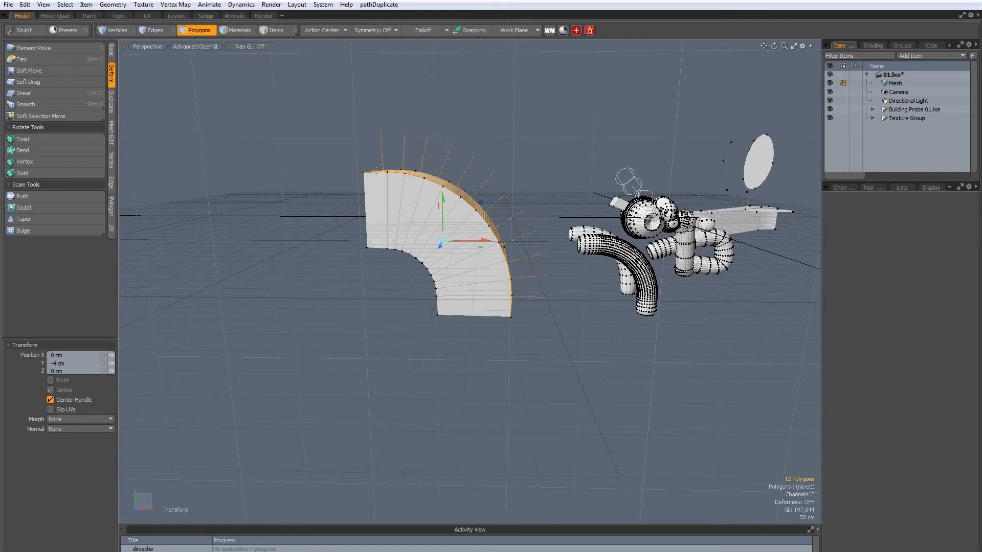
Try raising the outer curved polygons along Y without any falloff, and undo that move.
drag(443, 222, 444, 130)
alt+drag(443, 130, 462, 152)
key(ctrl+z)
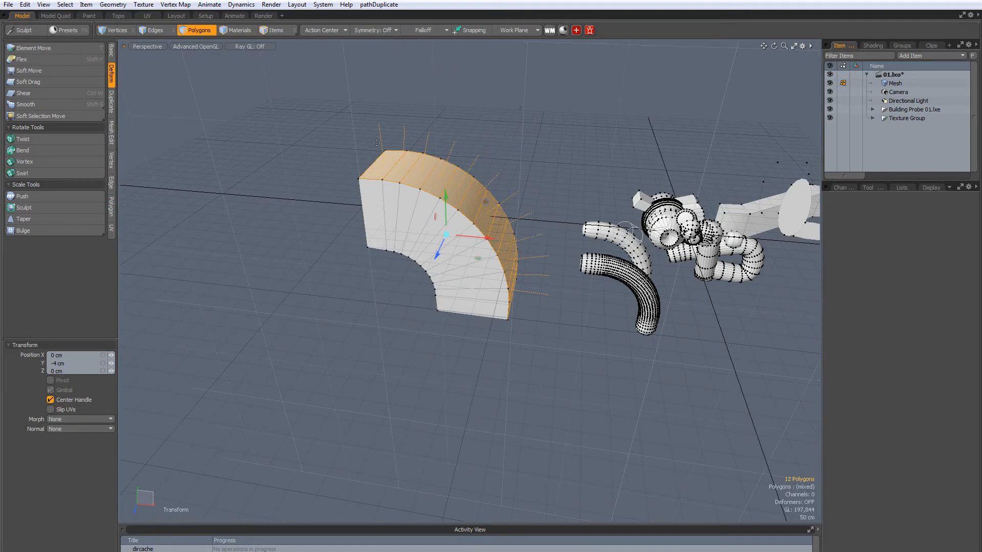
Add a linear falloff below the block, running from about X -10.03 m, Y -3.05 m to X -4.84 m, Y -3.13 m.
alt+drag(518, 293, 409, 176)
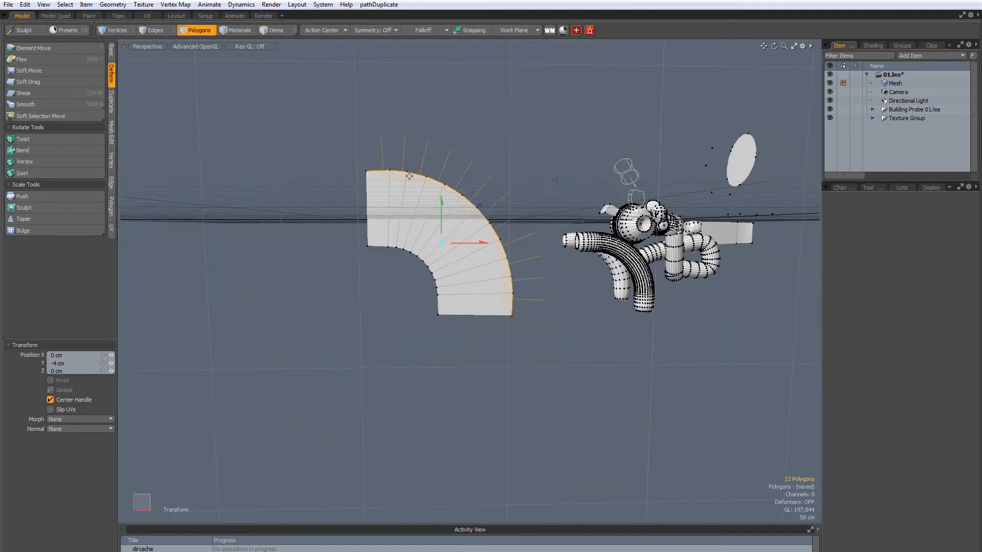
click(432, 30)
click(438, 49)
scroll(455, 206, up, 3)
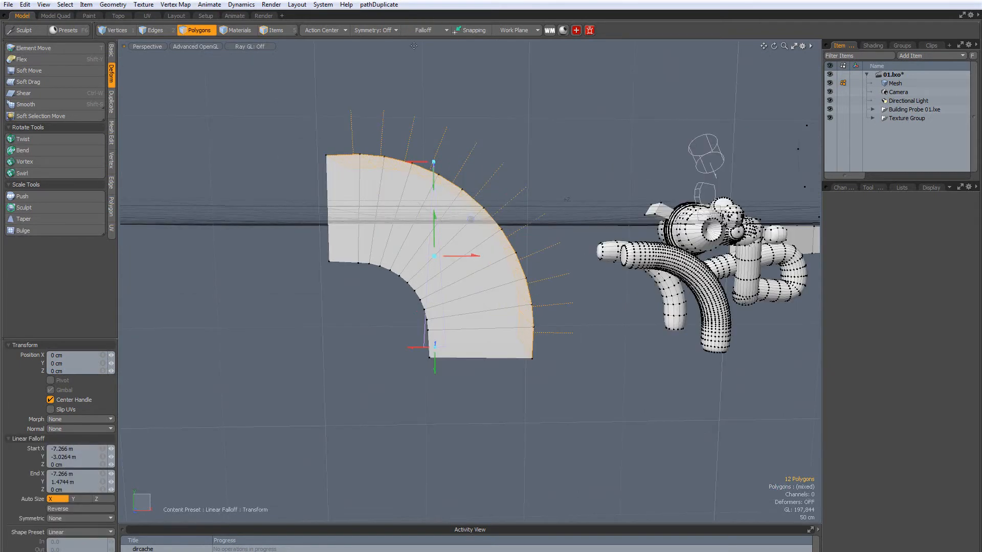
click(423, 31)
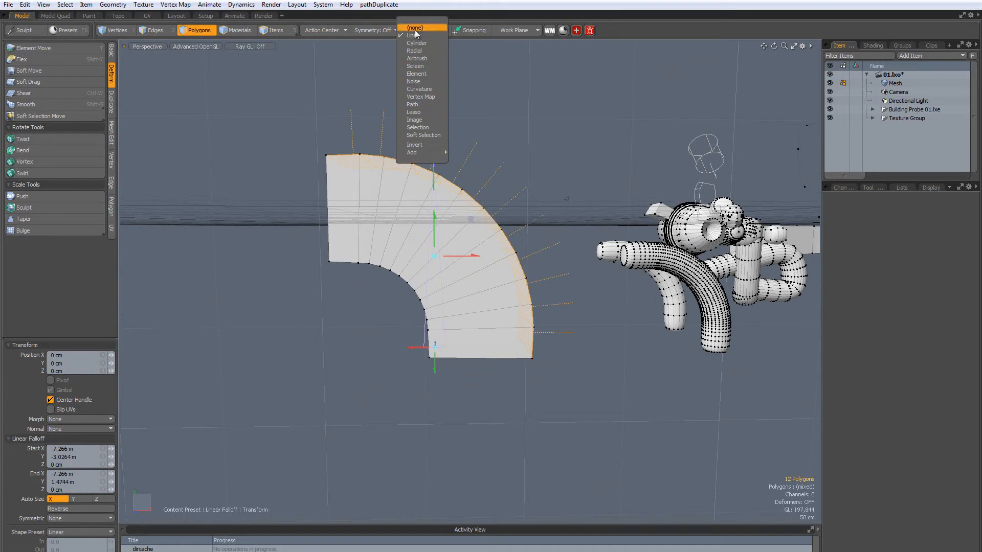
click(428, 5)
drag(433, 163, 587, 354)
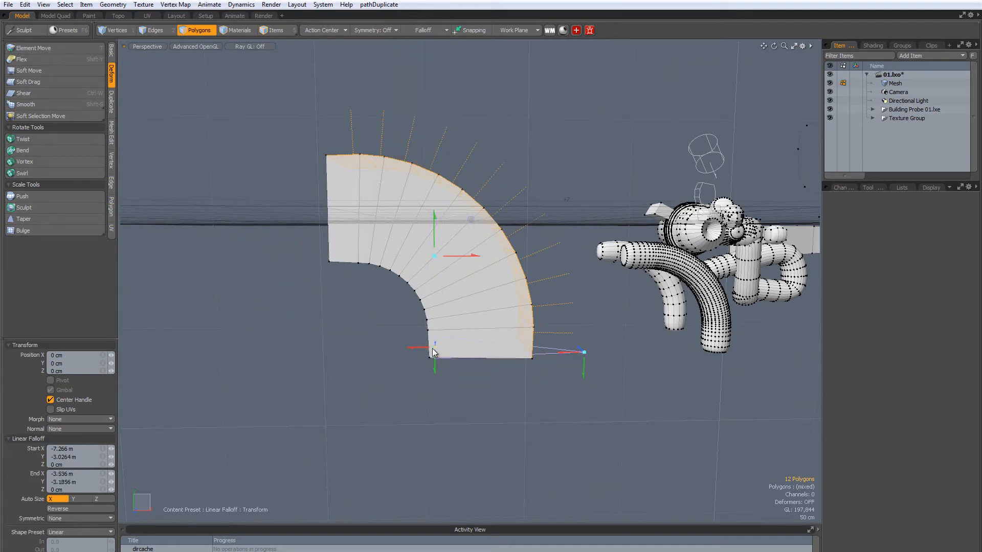
drag(393, 347, 324, 349)
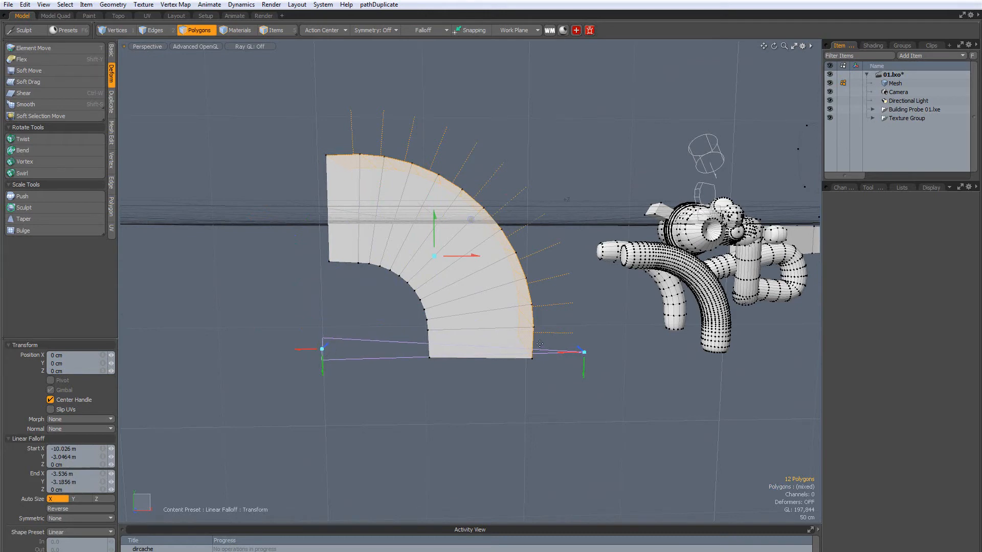
drag(558, 352, 533, 350)
Raise the outer curved polygons about 4.01 m in Y through the linear falloff, with its start at about X -9.81 m.
drag(433, 240, 433, 93)
alt+drag(487, 149, 456, 142)
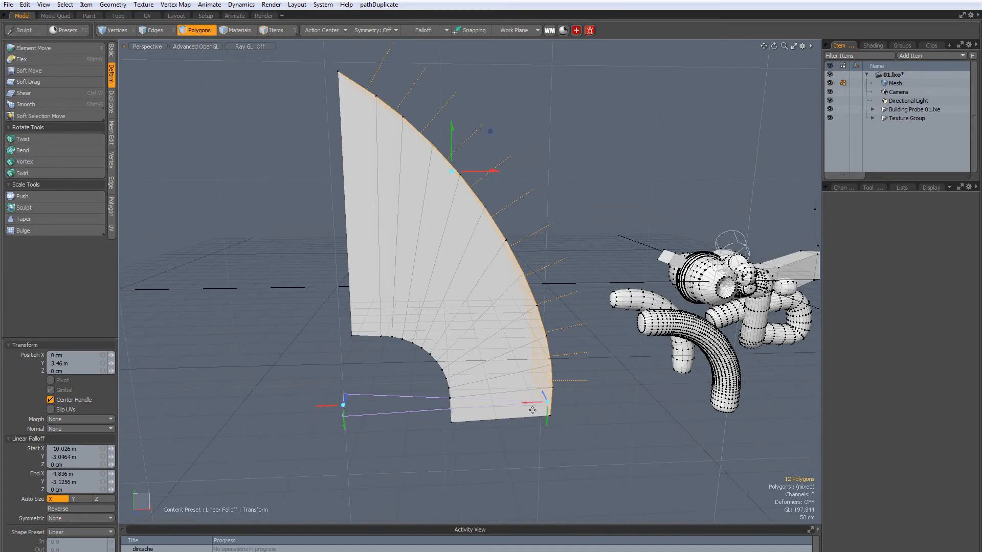
mouse_move(524, 415)
alt+mouse_down()
mouse_move(401, 404)
mouse_move(538, 408)
mouse_move(368, 403)
mouse_move(335, 422)
alt+mouse_up()
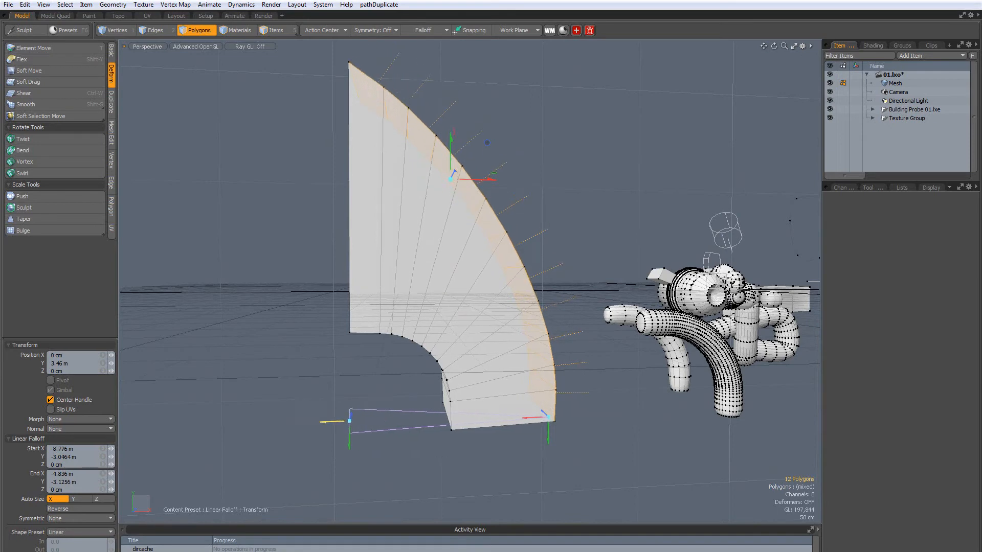
drag(451, 160, 451, 136)
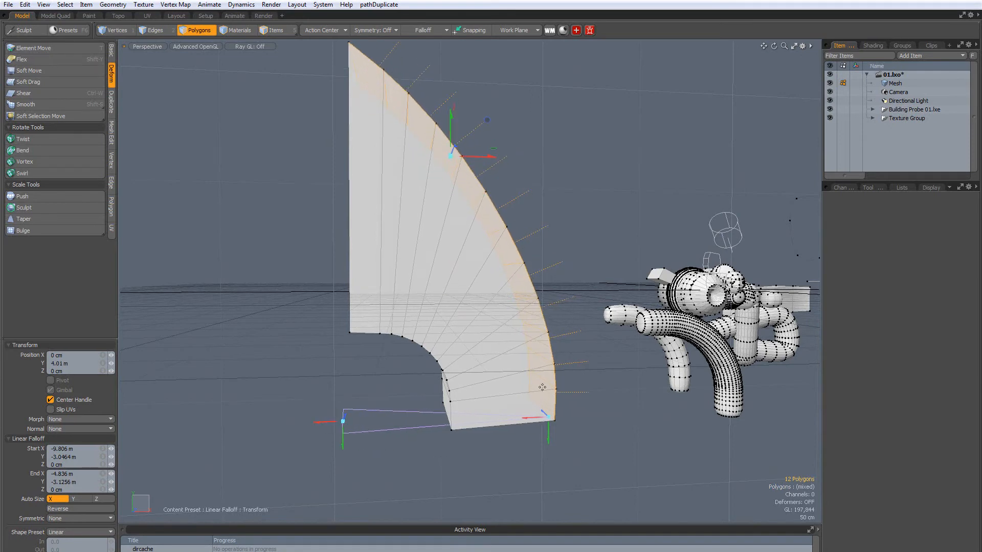
Lower the curved polygons about 2.13 m in Y, place the falloff's end near X -4.25 m, Y -3.15 m, and clear the selection.
mouse_move(548, 432)
mouse_down()
mouse_move(545, 504)
mouse_move(545, 429)
mouse_move(521, 417)
mouse_up()
key(ctrl+z)
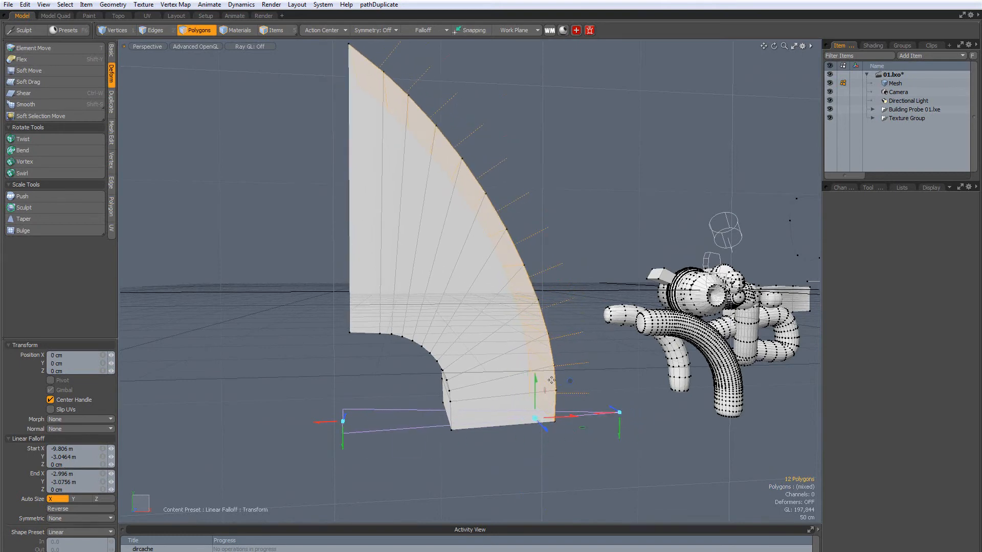
drag(536, 396, 535, 481)
mouse_move(619, 413)
mouse_down()
mouse_move(603, 246)
mouse_move(574, 153)
mouse_move(588, 425)
mouse_move(568, 186)
mouse_move(581, 458)
mouse_move(581, 378)
mouse_move(562, 449)
mouse_move(563, 500)
mouse_move(544, 502)
mouse_move(574, 477)
mouse_move(572, 417)
mouse_move(509, 385)
mouse_move(505, 268)
mouse_up()
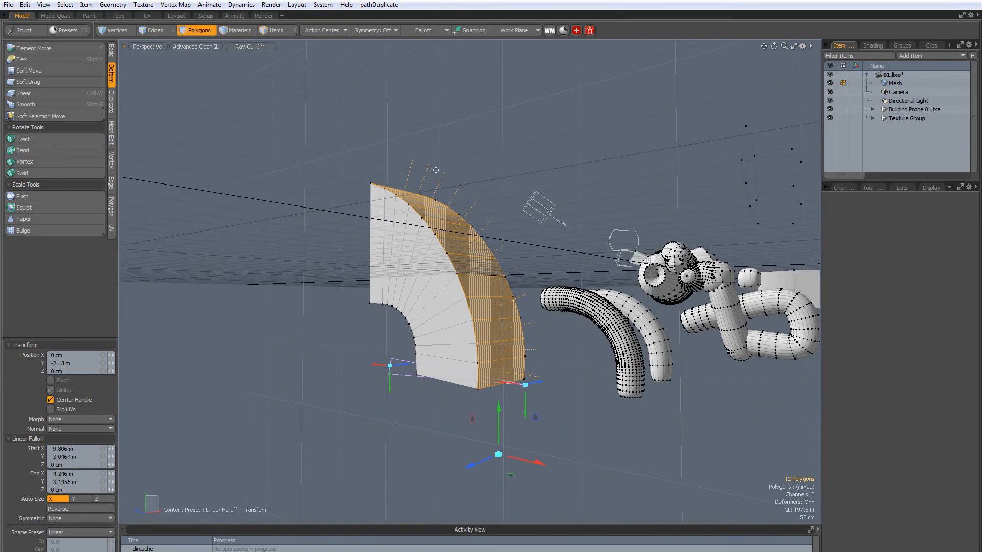
key(q)
click(424, 91)
click(437, 31)
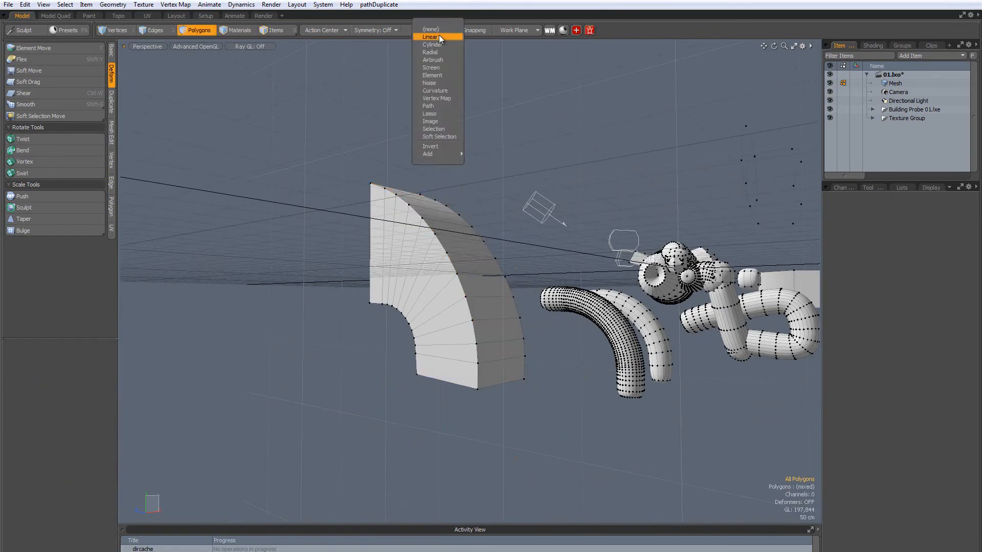
click(441, 39)
click(440, 32)
click(439, 43)
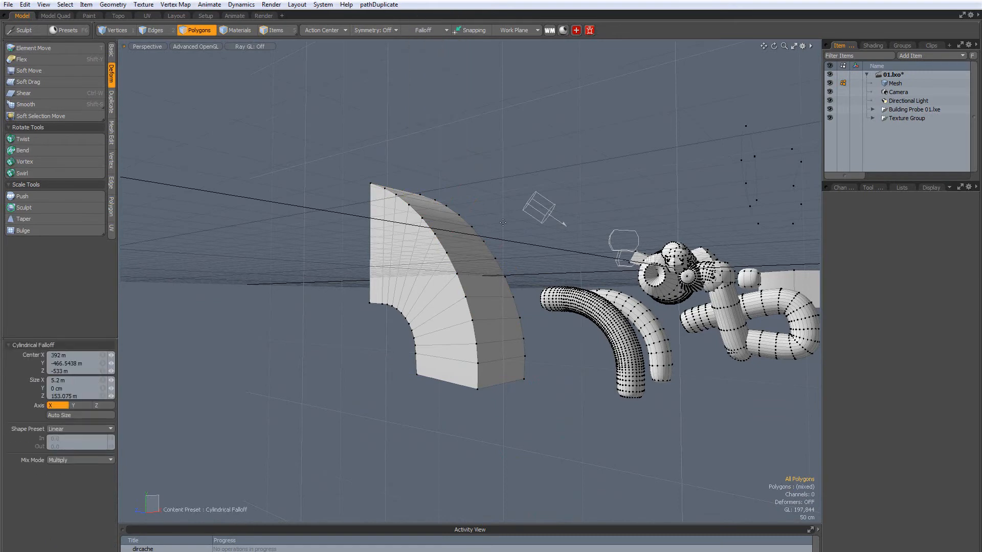
mouse_move(548, 246)
alt+mouse_down()
mouse_move(588, 309)
mouse_move(587, 296)
alt+mouse_up()
drag(391, 253, 511, 320)
key(q)
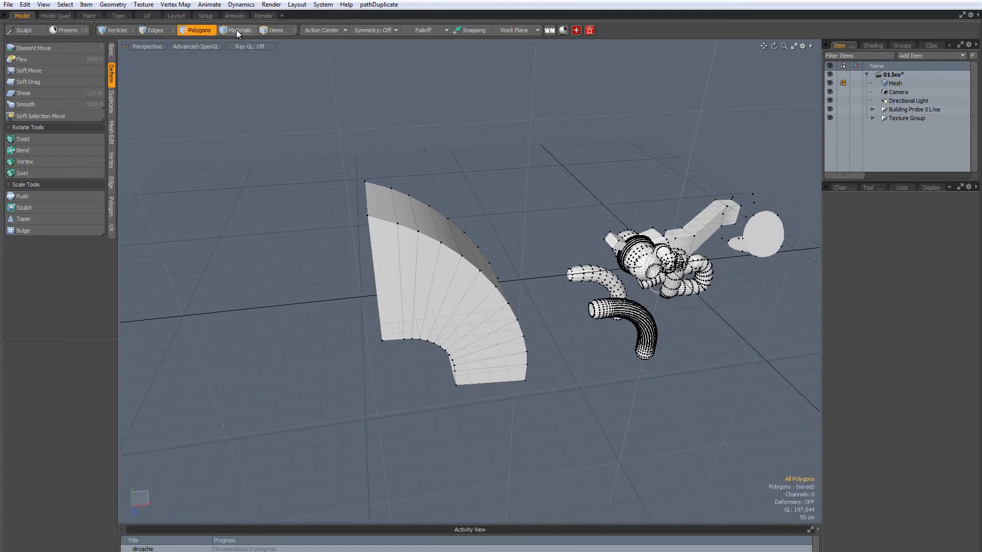
Select all 50 polygons of the curved block and activate a cylindrical falloff with the Scale tool.
click(476, 147)
key(t)
double_click(463, 262)
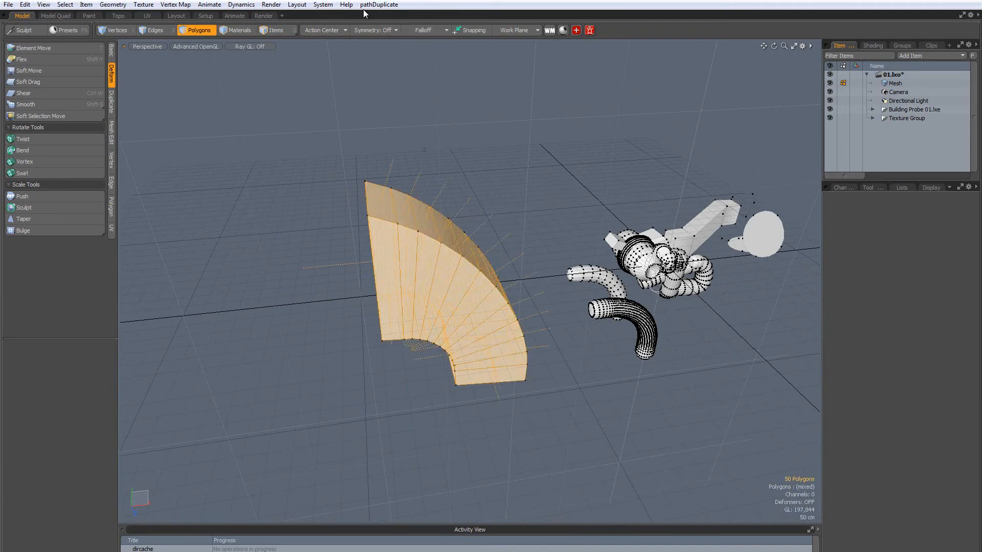
click(424, 30)
click(423, 44)
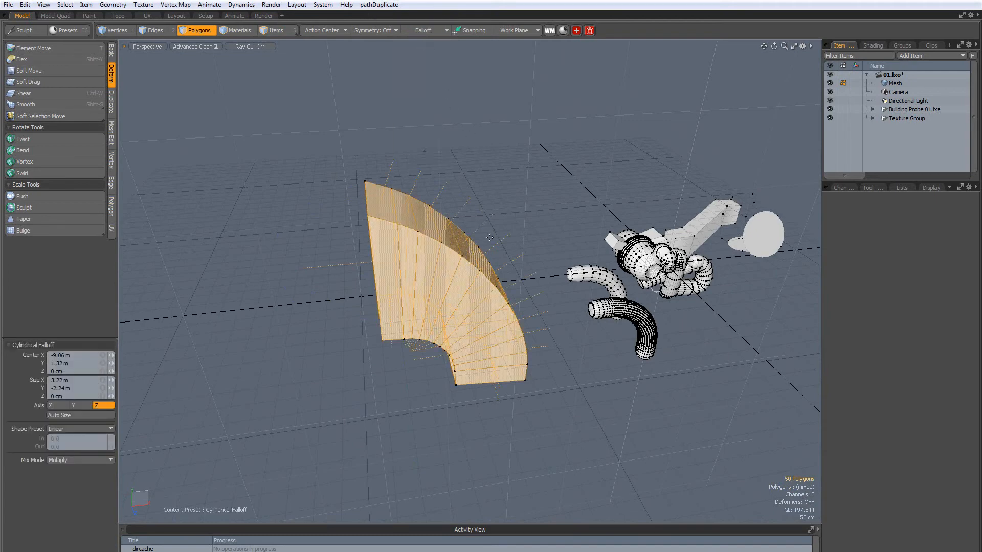
alt+drag(507, 231, 441, 272)
key(r)
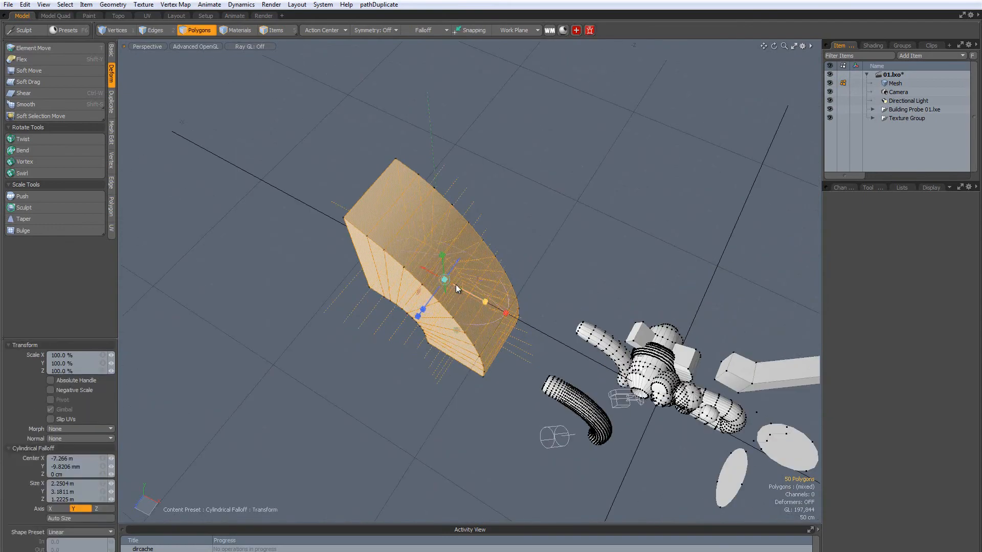
Orient the cylindrical falloff along Z, centred near X -8.61 m, Y -4.89 m, with a size of about 3.6 by 8.06 m.
alt+drag(527, 294, 484, 215)
scroll(430, 279, up, 3)
scroll(448, 235, down, 3)
key(ctrl+z)
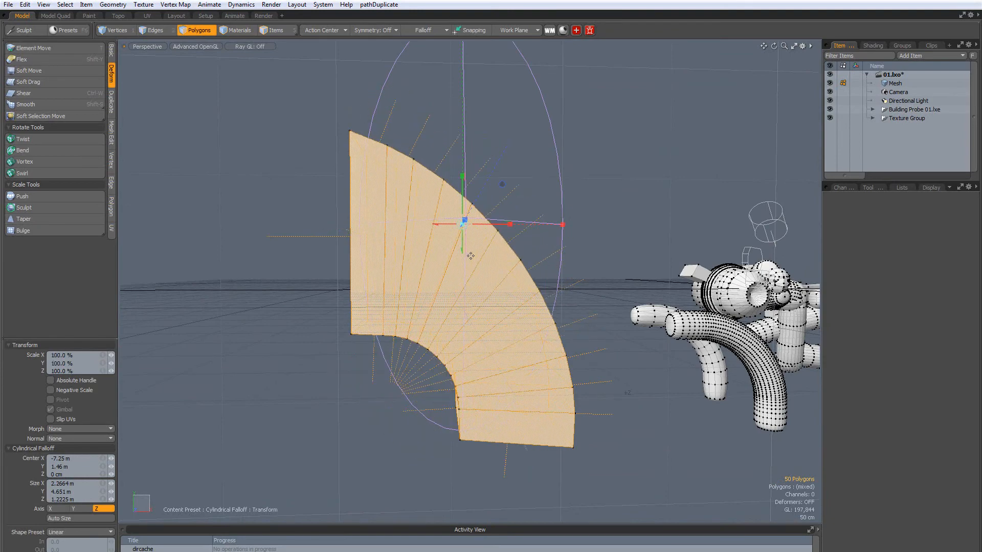
alt+drag(471, 256, 498, 305)
click(556, 342)
click(413, 466)
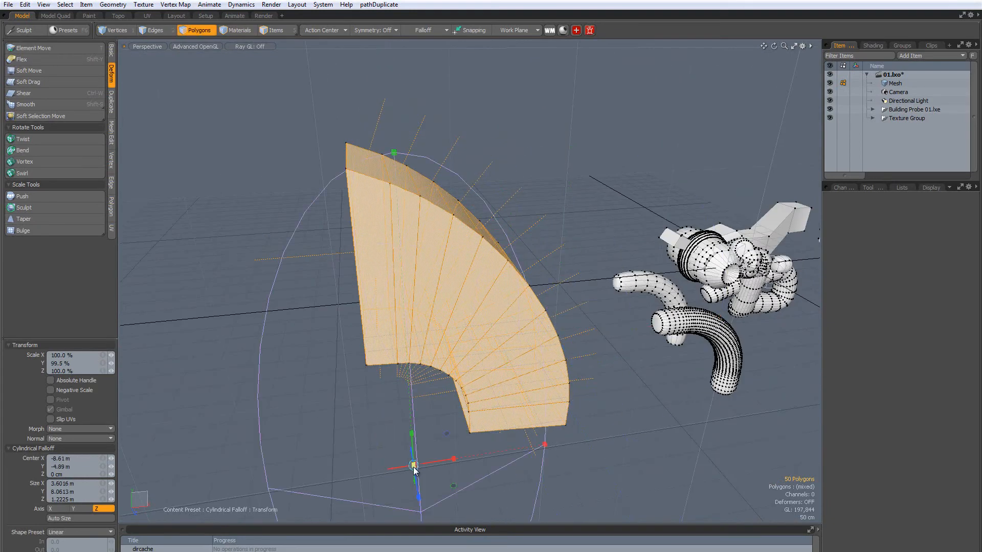
Shift the falloff's centre to about X -5.63 m and scale the block uniformly to about 201%.
alt+drag(414, 471, 486, 473)
alt+shift+drag(486, 473, 436, 360)
key(ctrl+z)
drag(540, 340, 419, 337)
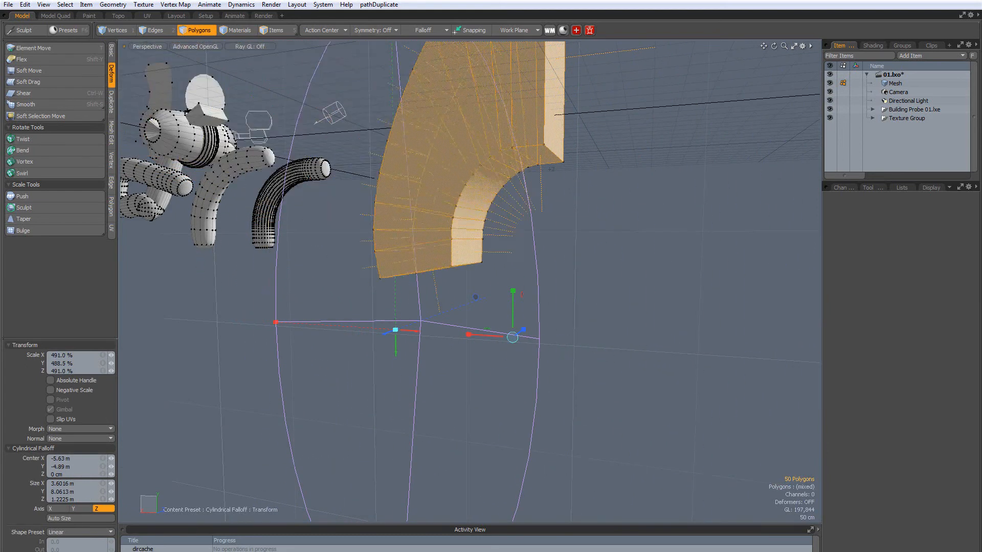
mouse_move(496, 337)
mouse_down()
mouse_move(484, 337)
mouse_move(497, 337)
mouse_up()
scroll(512, 340, down, 4)
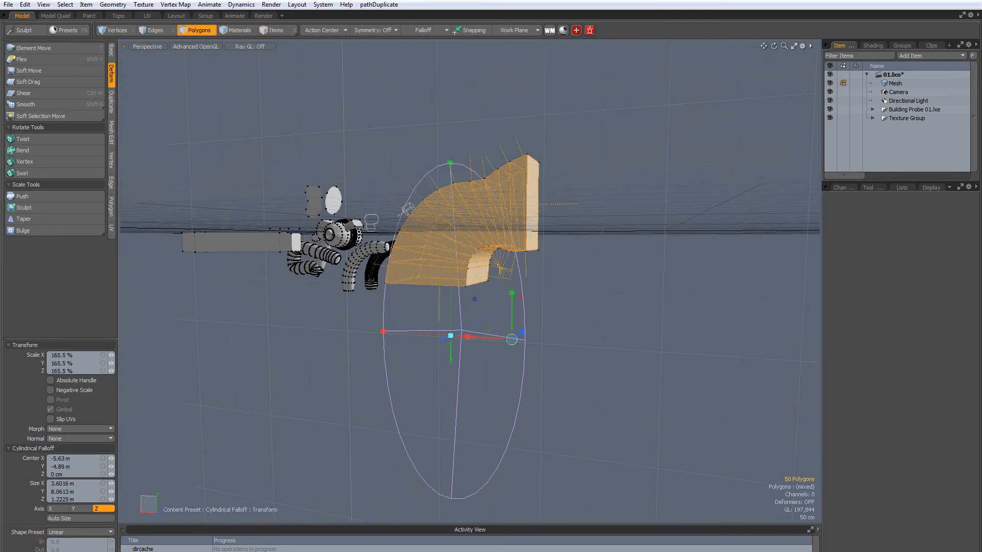
alt+drag(708, 271, 338, 302)
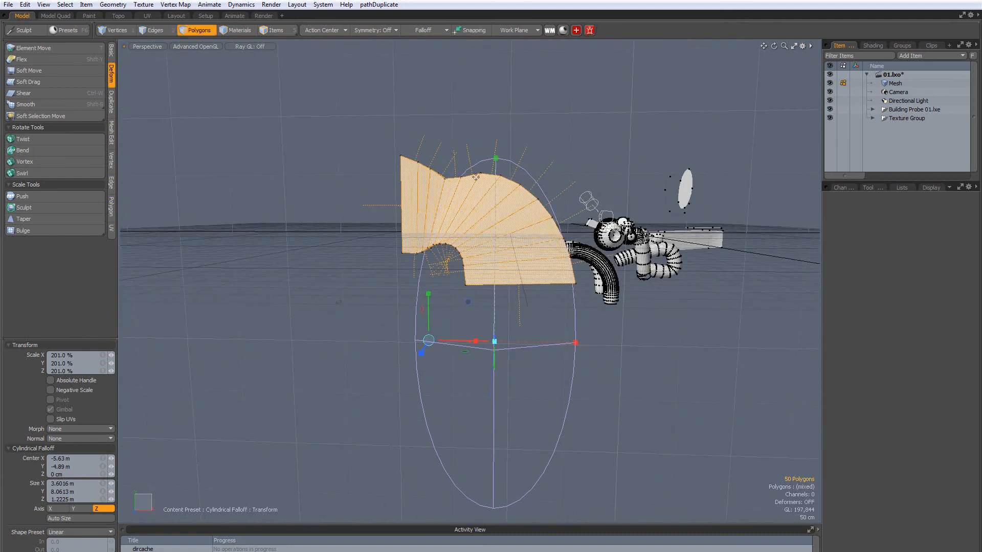
Move the cylindrical falloff's centre to about X -5.83 m, Y -81 cm, and finish the scaling with nothing selected.
drag(494, 359, 502, 70)
alt+drag(271, 346, 218, 326)
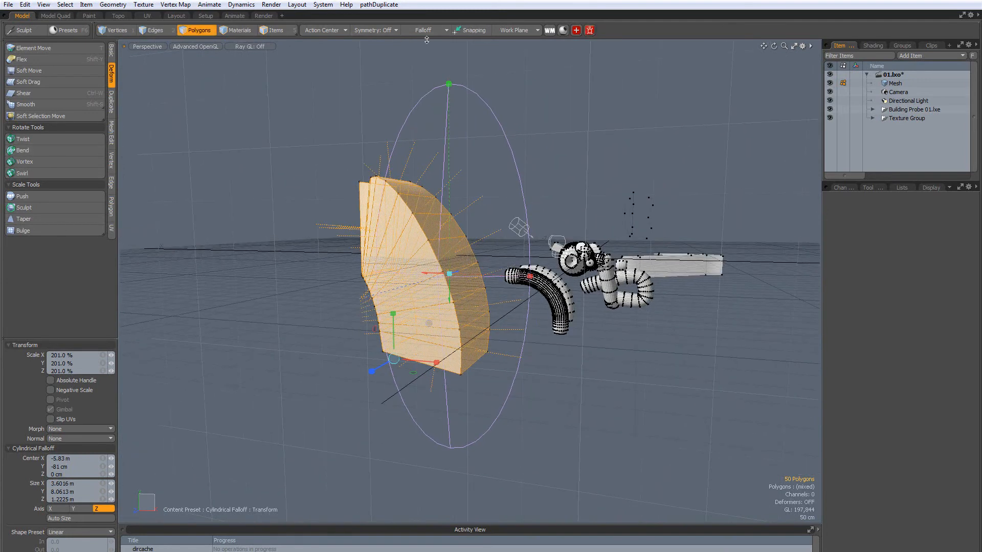
key(space)
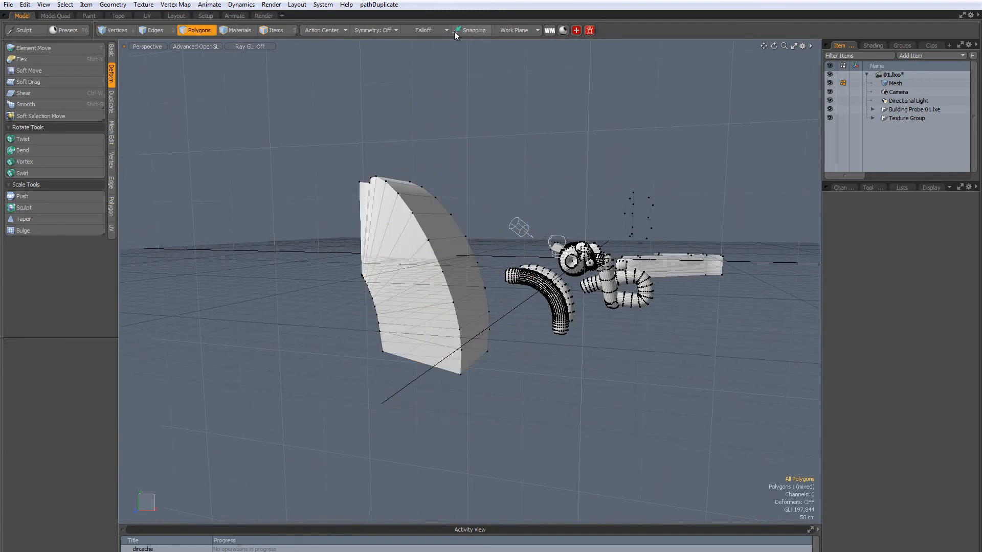
Select all connected polygons of the large curved block in polygon mode.
alt+drag(496, 211, 458, 233)
alt+drag(494, 364, 503, 326)
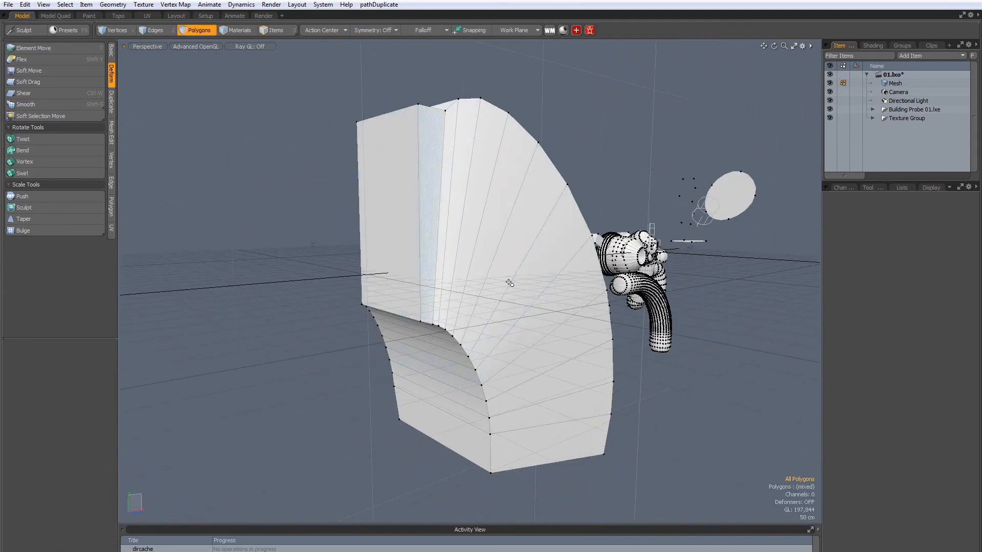
alt+drag(522, 356, 409, 396)
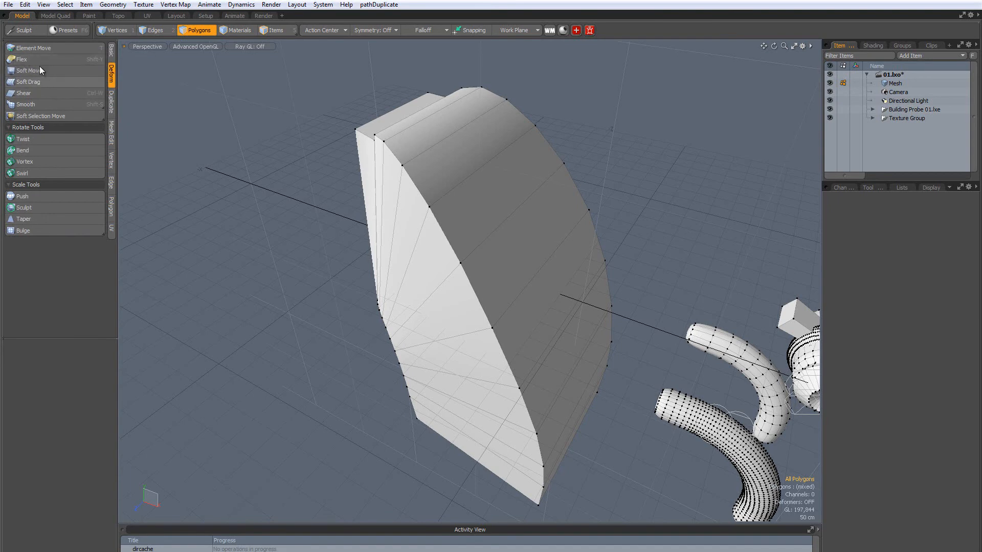
click(111, 101)
key(a)
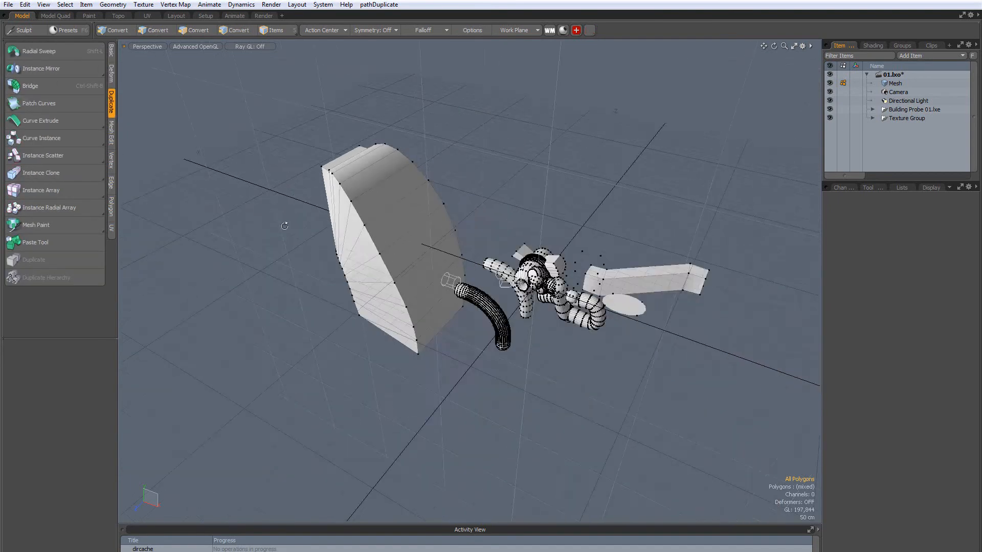
click(53, 69)
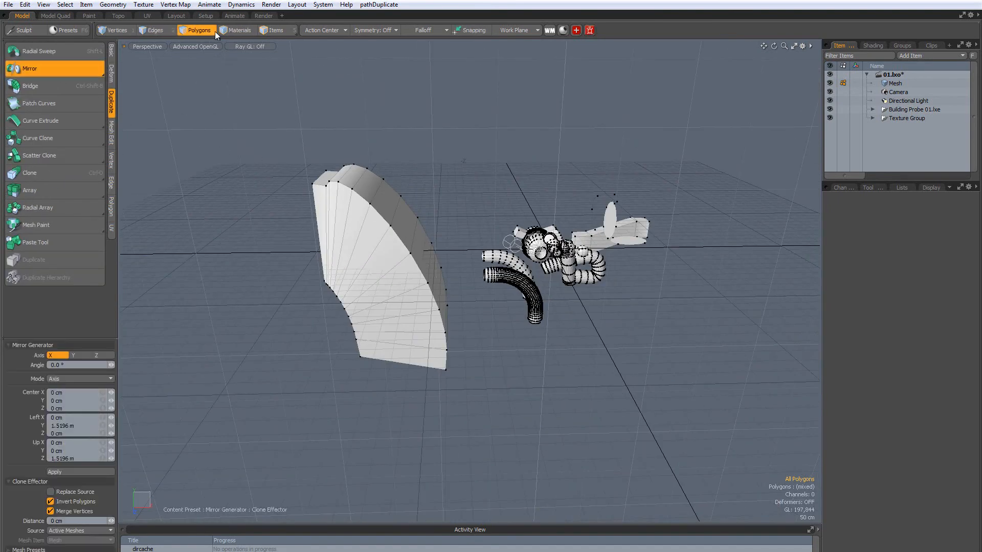
click(200, 30)
drag(340, 208, 430, 357)
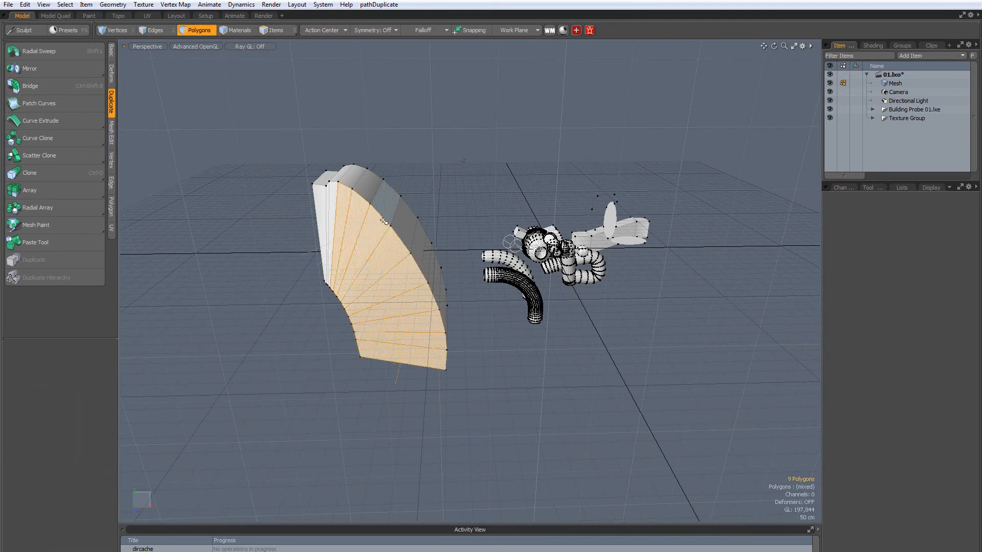
key(])
alt+shift+drag(261, 351, 368, 328)
alt+drag(210, 278, 255, 234)
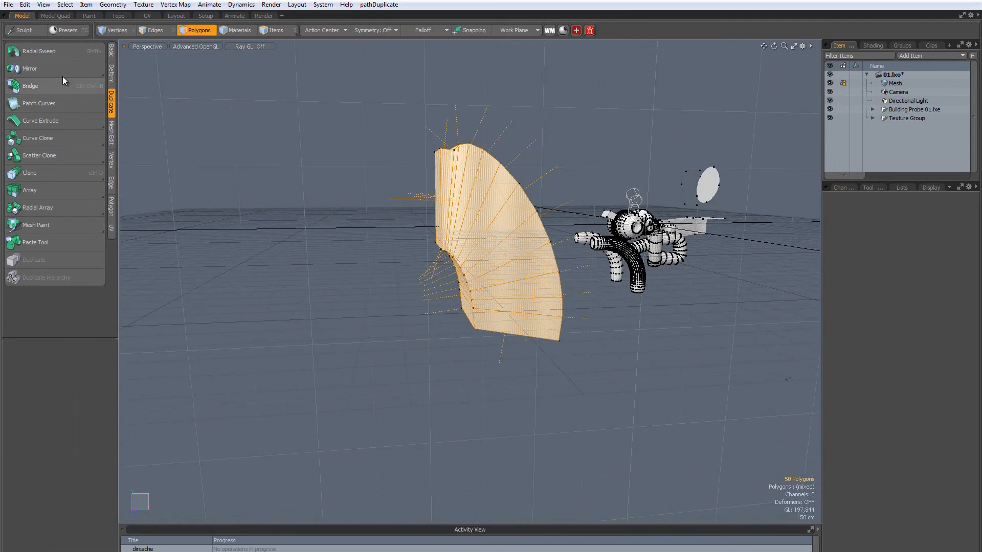
Mirror the selected block across the X axis, placing the mirror centre at about X -10.22 m, Y -4.72 m.
click(51, 69)
click(377, 307)
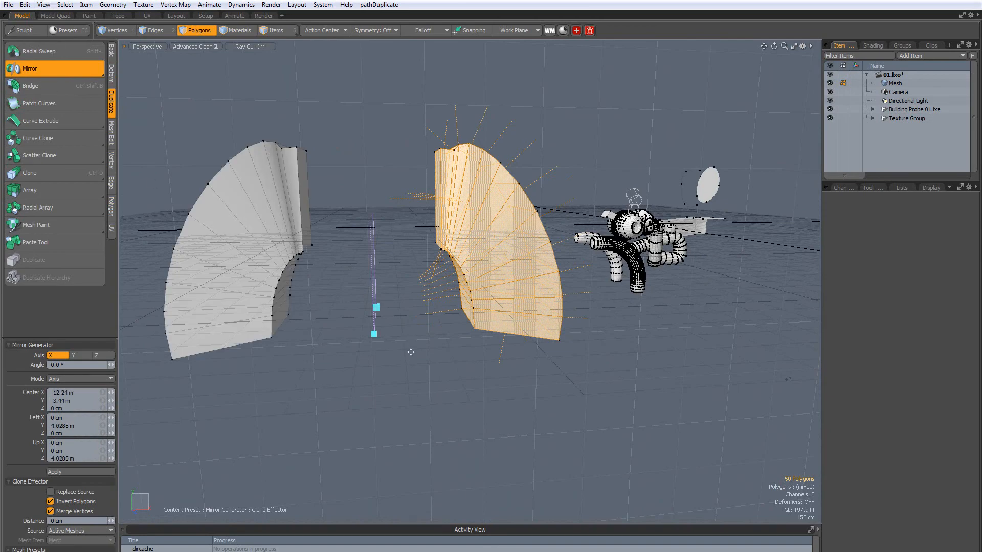
alt+drag(481, 202, 549, 148)
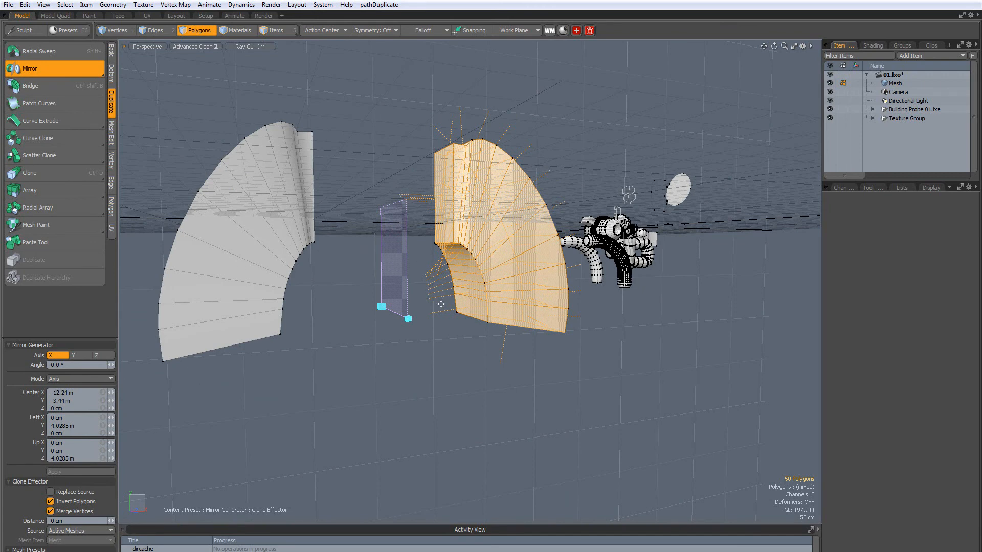
alt+drag(225, 312, 180, 353)
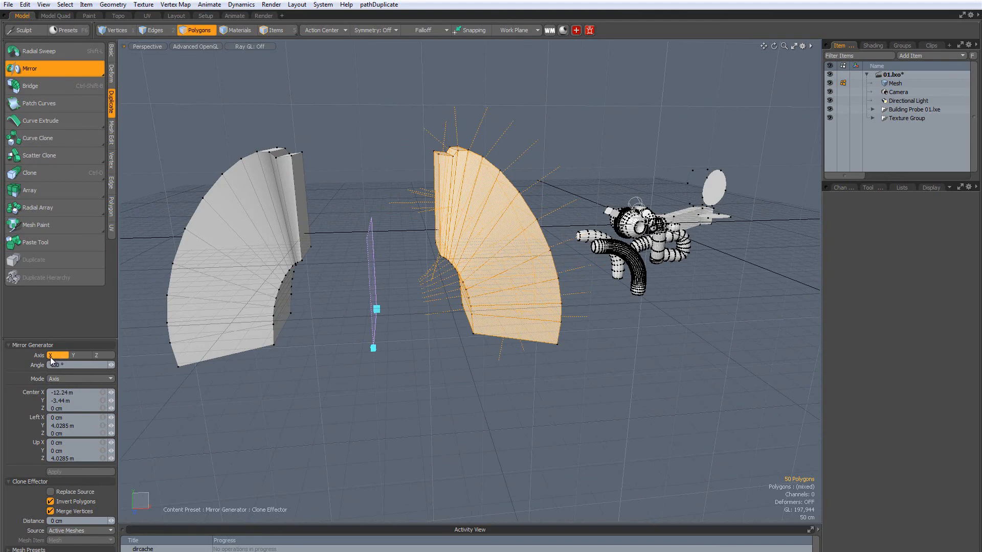
alt+drag(339, 324, 383, 343)
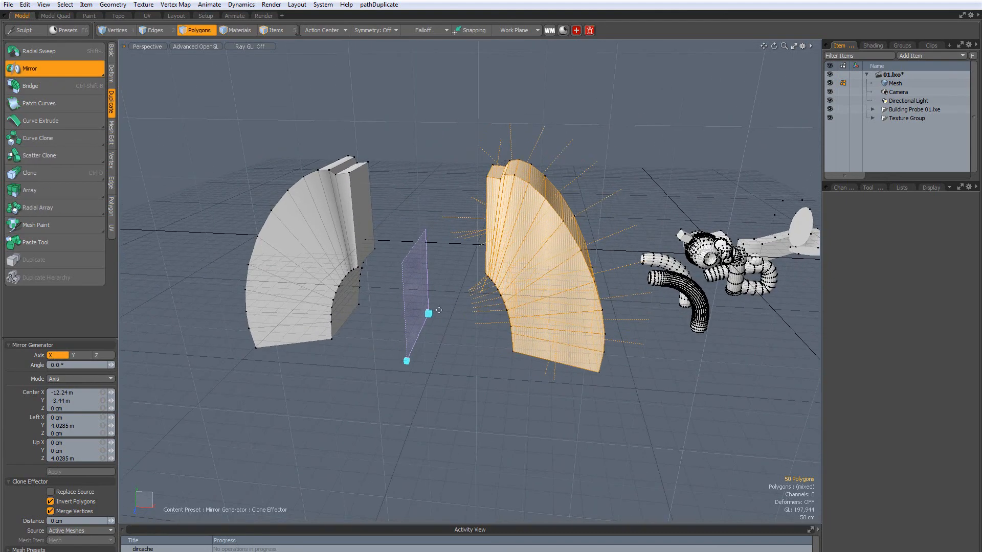
drag(438, 309, 472, 340)
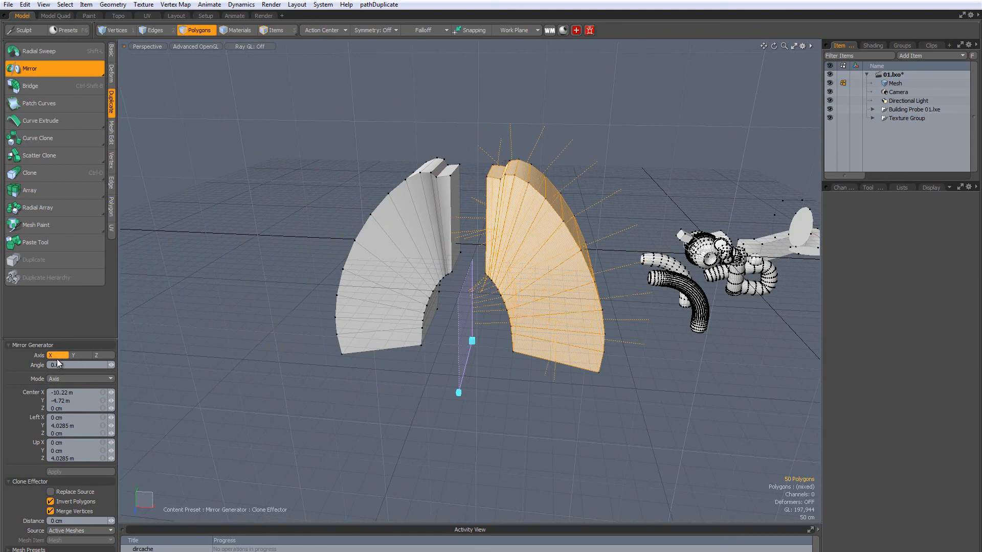
Set the mirror's centre X and Y to 0 so the block mirrors about the world origin.
drag(75, 391, 41, 394)
alt+drag(401, 320, 482, 305)
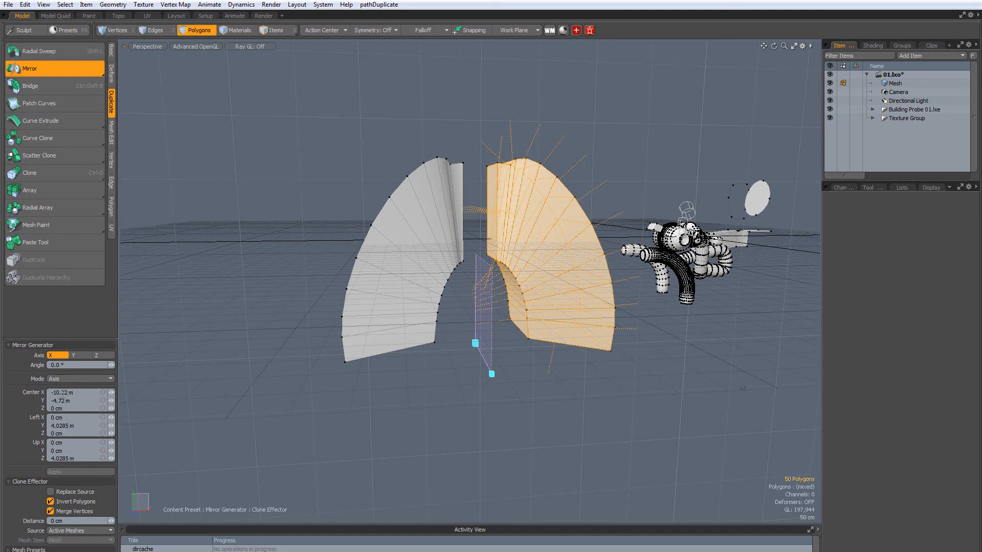
drag(70, 391, 19, 393)
text(0)
key(Return)
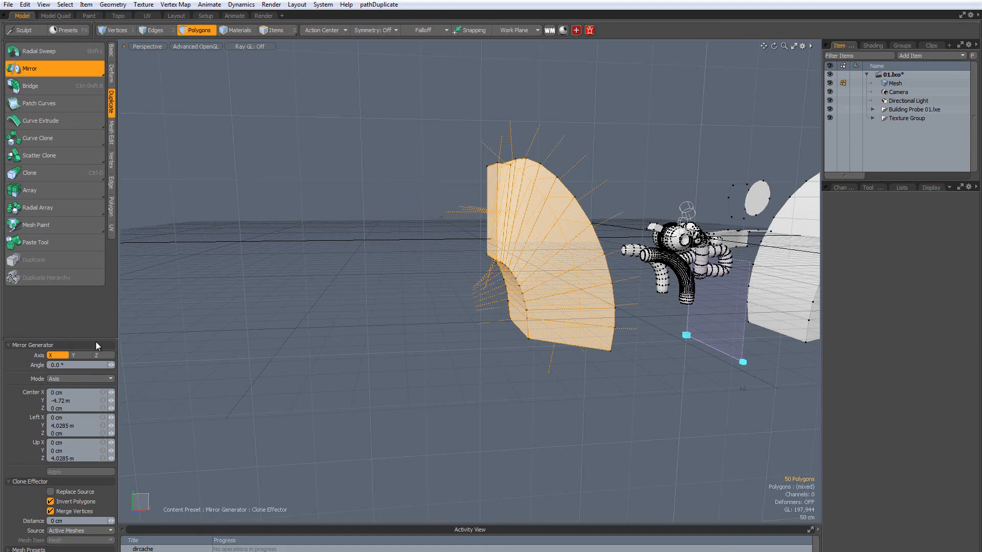
drag(75, 404, 29, 401)
text(0)
key(Return)
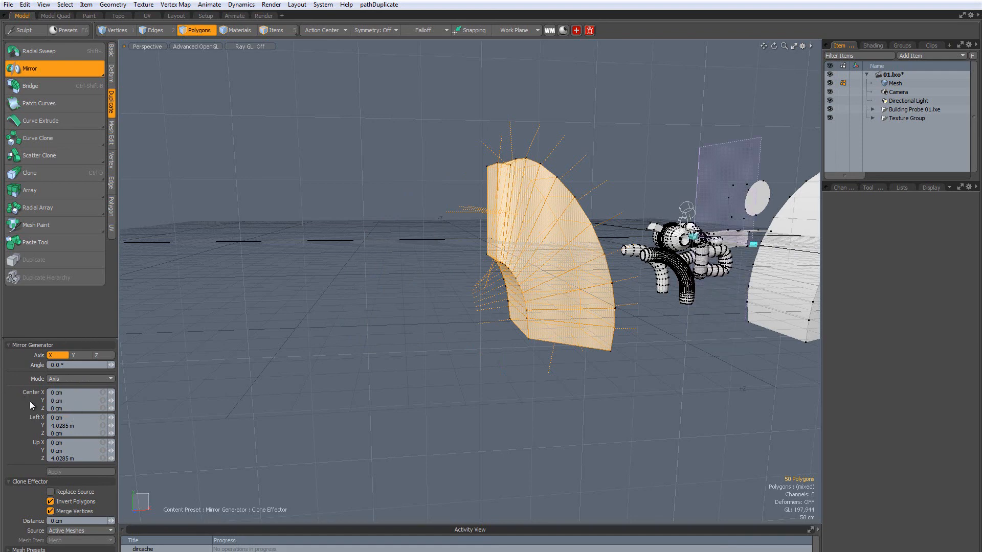
Examine the original block, its mirrored copy and the mirror plane from several angles.
scroll(279, 284, down, 3)
alt+drag(473, 266, 532, 340)
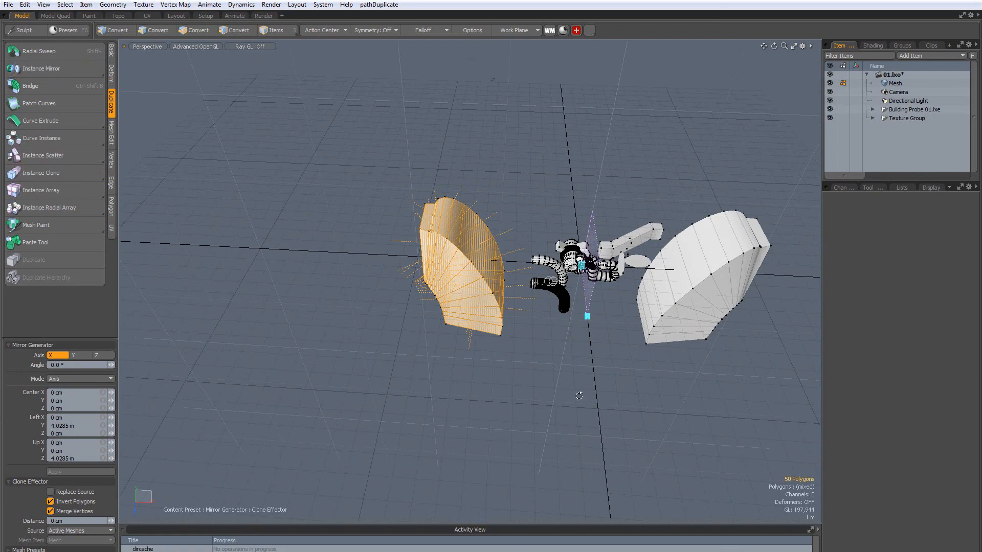
alt+drag(581, 395, 648, 409)
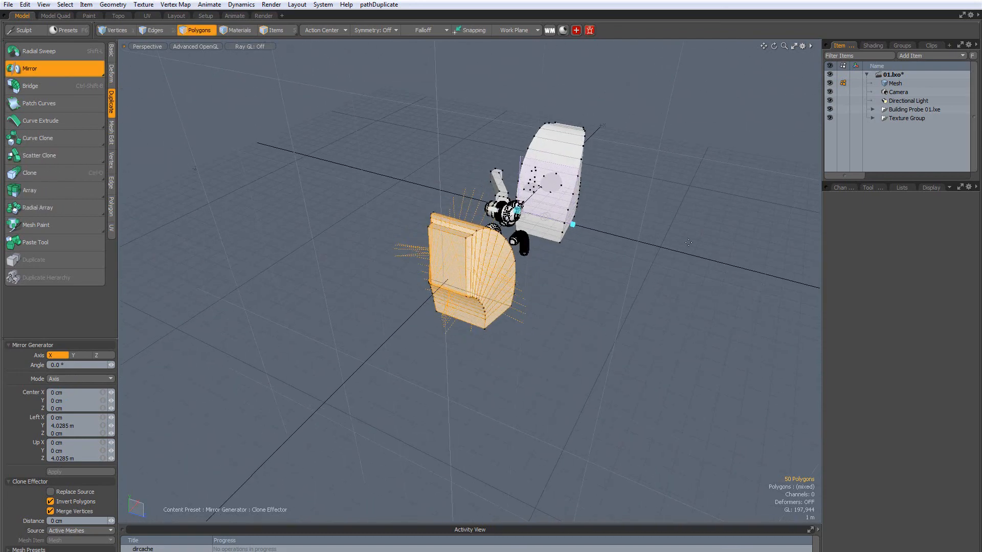
alt+drag(688, 243, 507, 196)
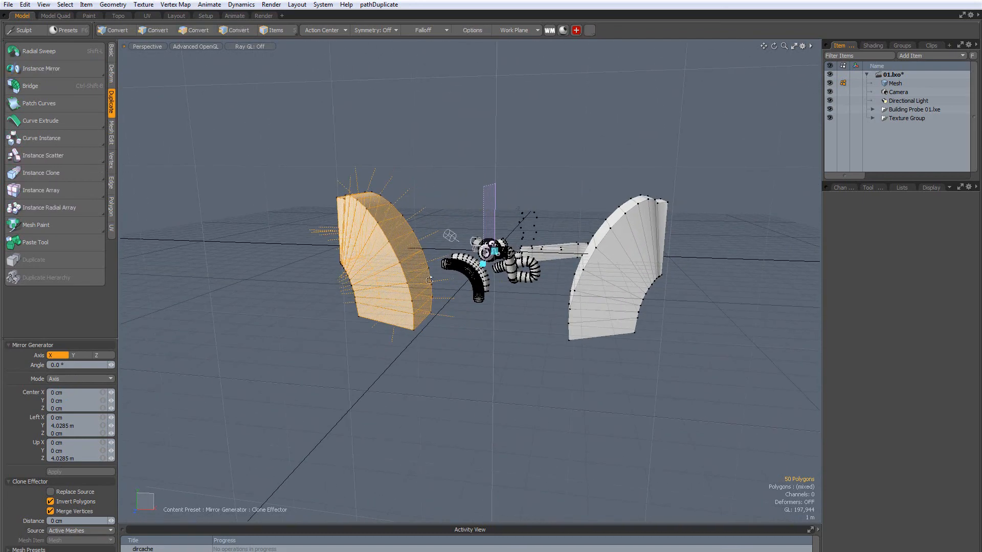
alt+drag(446, 230, 492, 206)
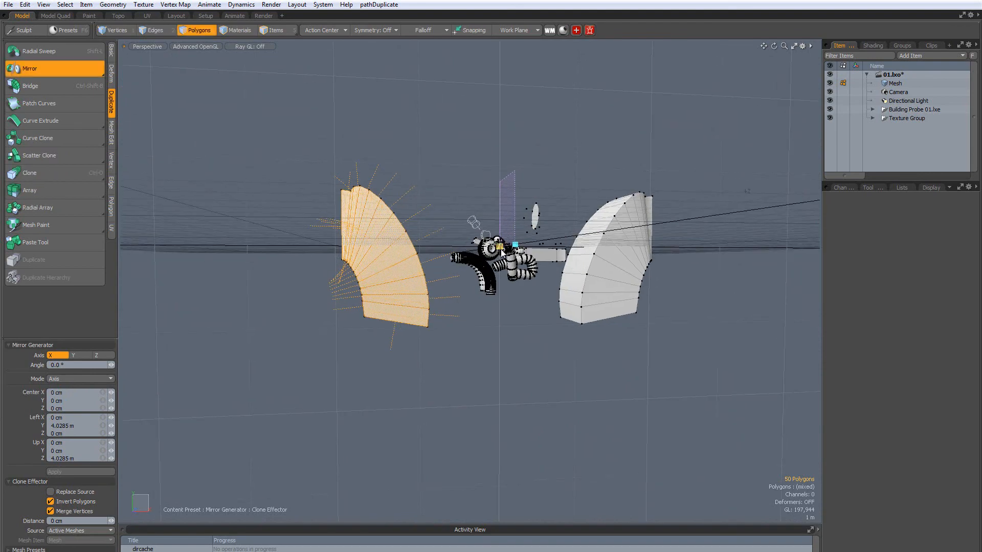